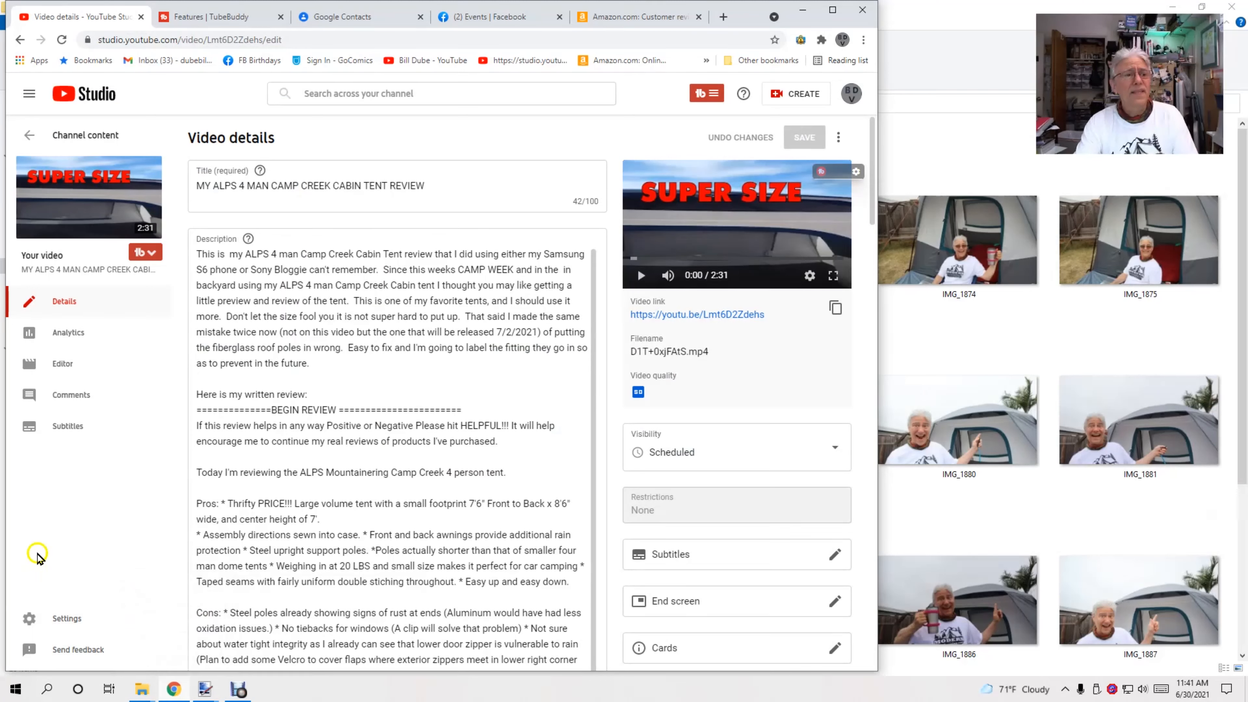
Look through the candidate tent photos in the thumbnail folder
click(206, 198)
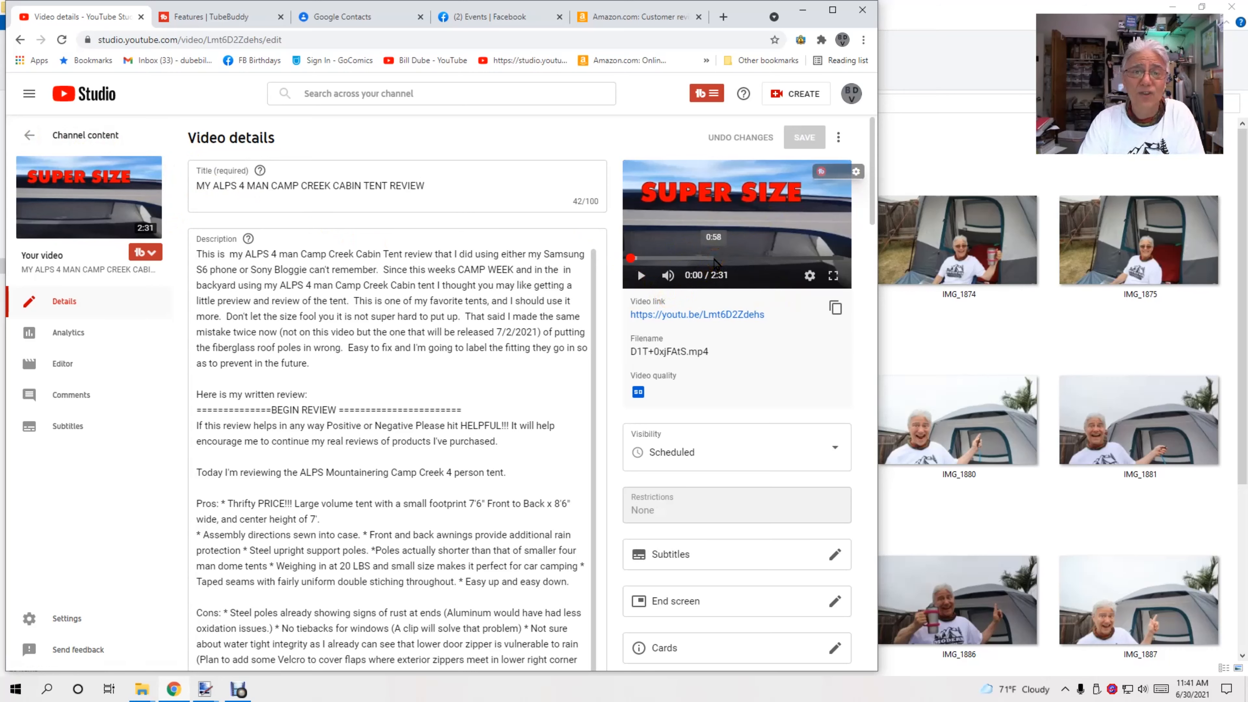
mouse_move(107, 235)
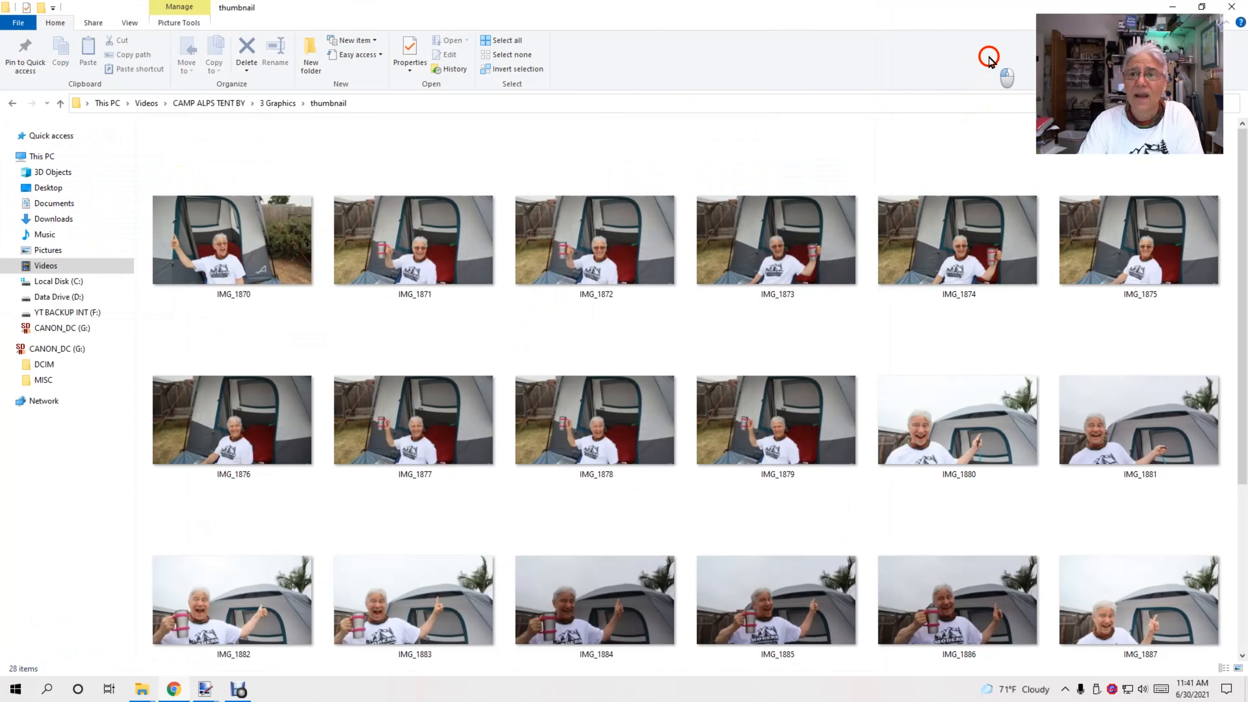
click(991, 58)
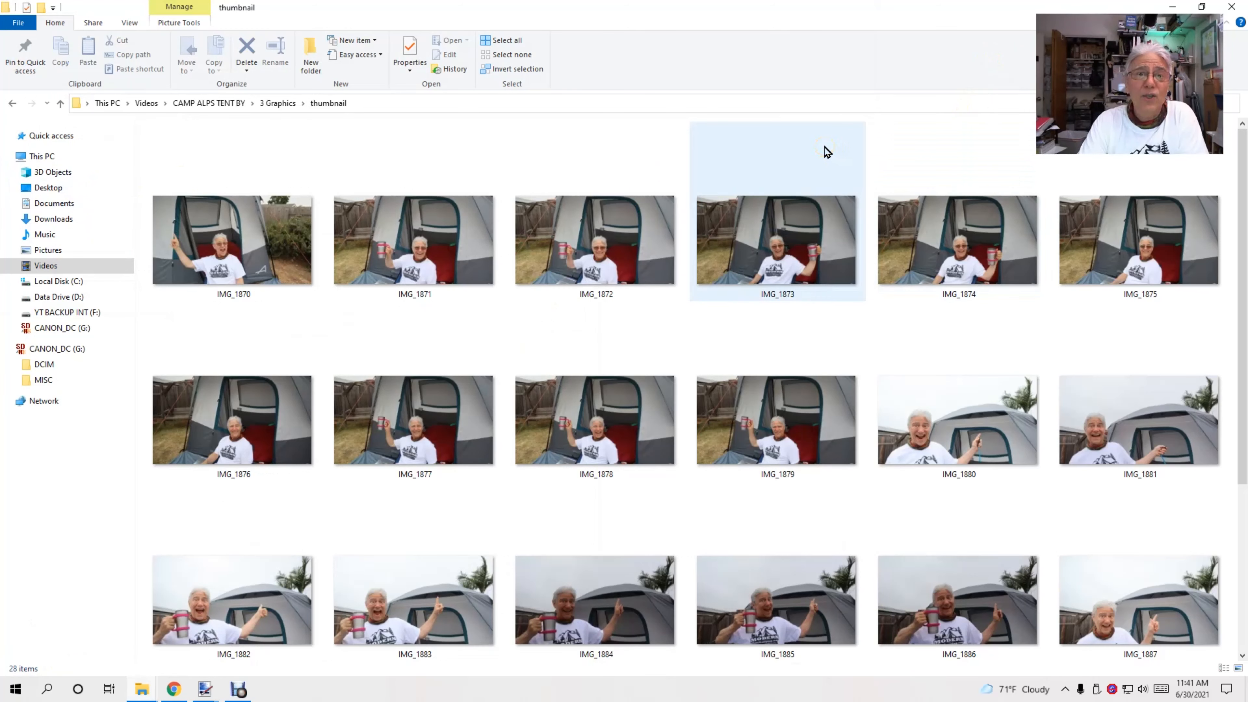
scroll(828, 151, down, 3)
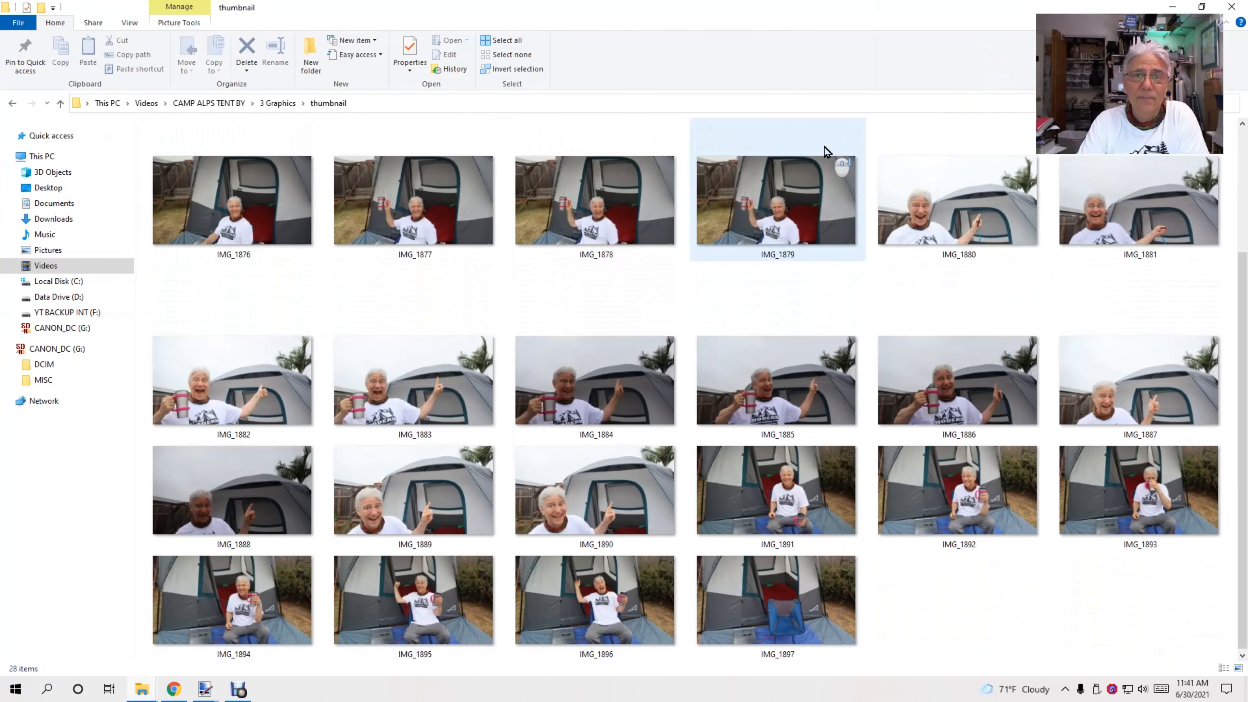
scroll(825, 146, up, 3)
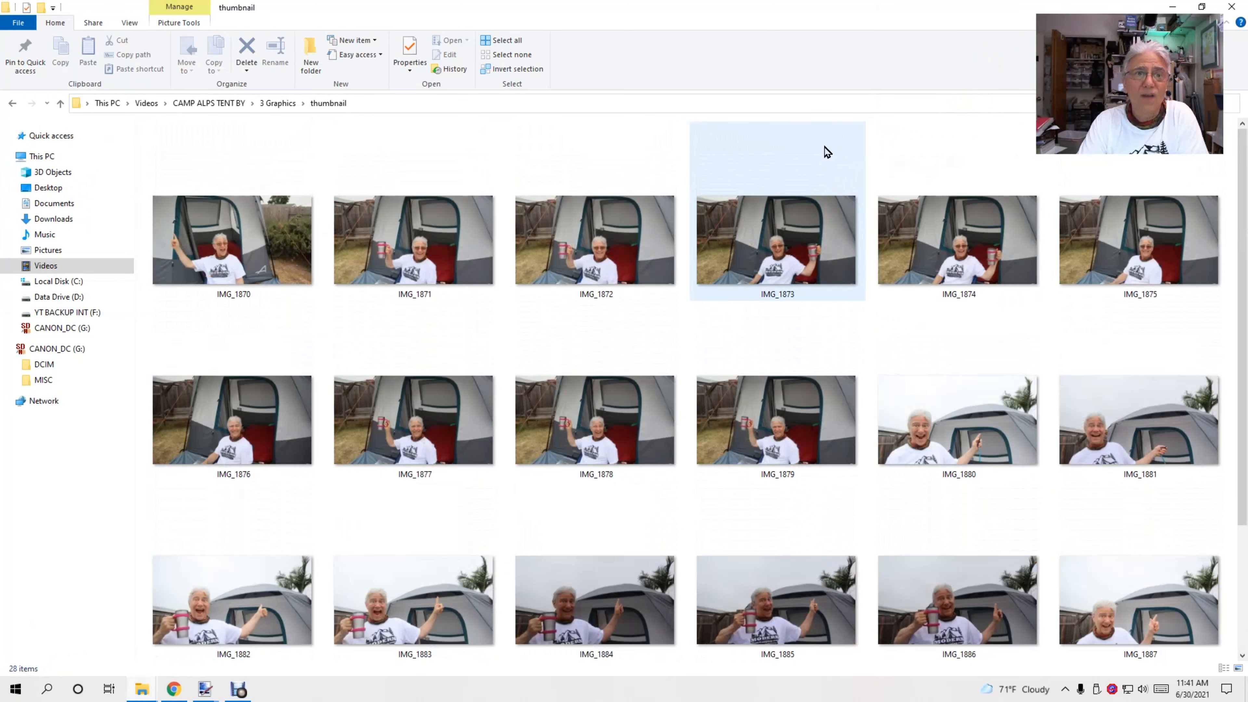
Switch to the 3 Graphics folder, maximize it, and show its photos as extra large icons
click(1172, 7)
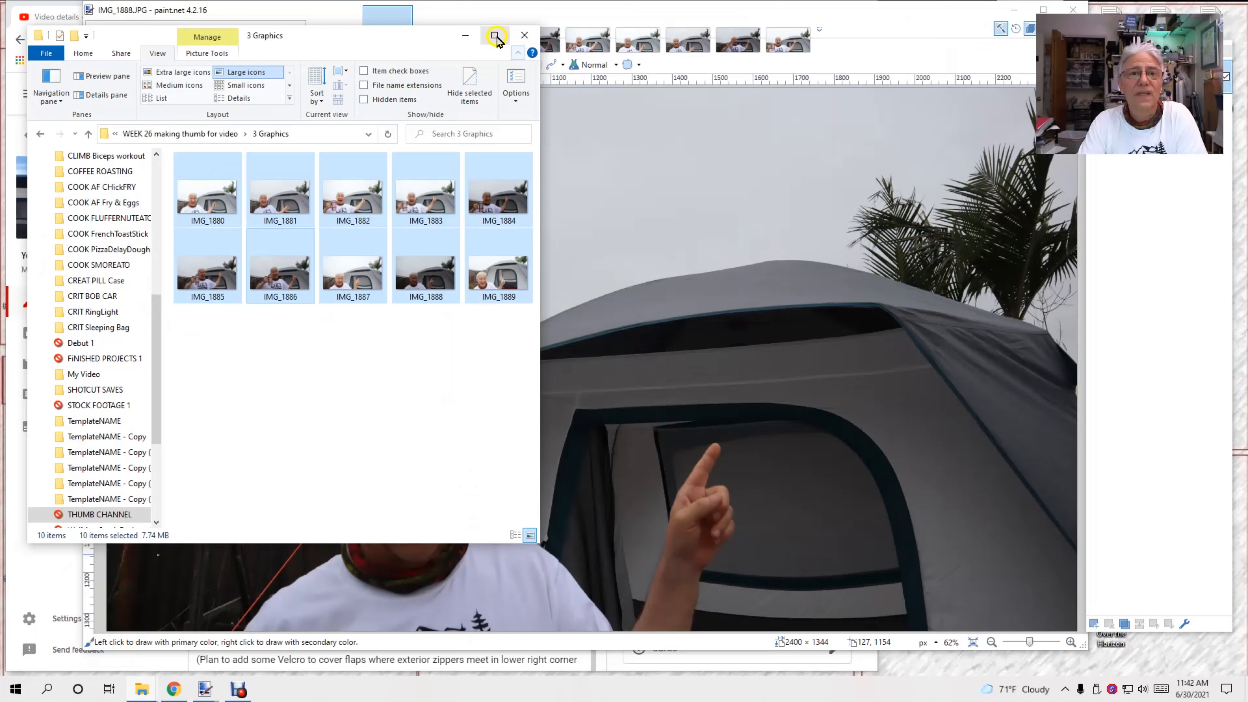
click(496, 37)
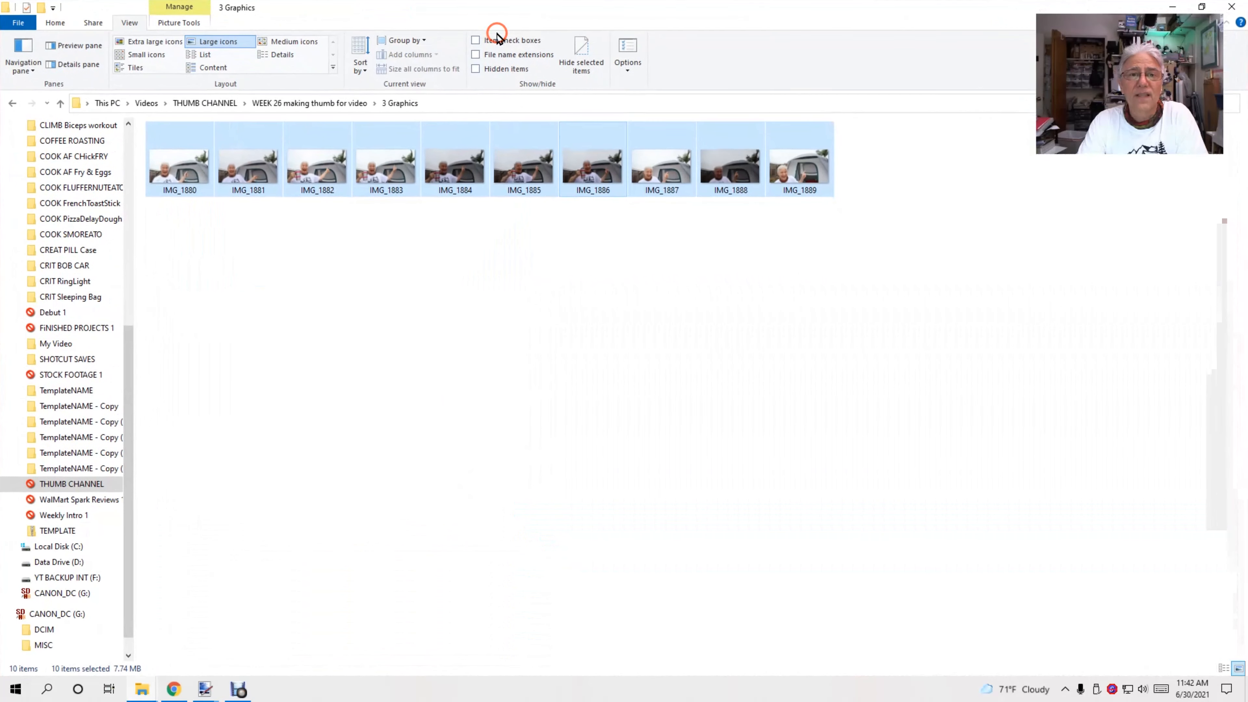
click(145, 43)
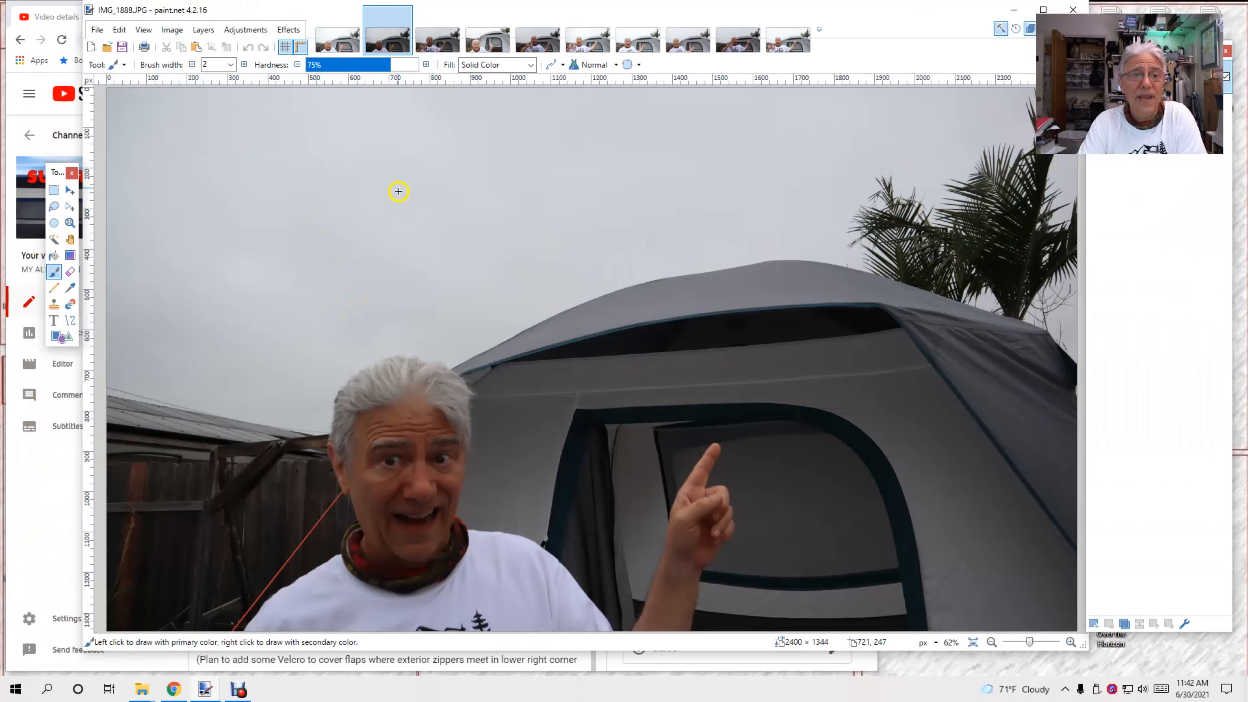
In paint.net, compare IMG_1887 with IMG_1888 and close IMG_1888
click(332, 43)
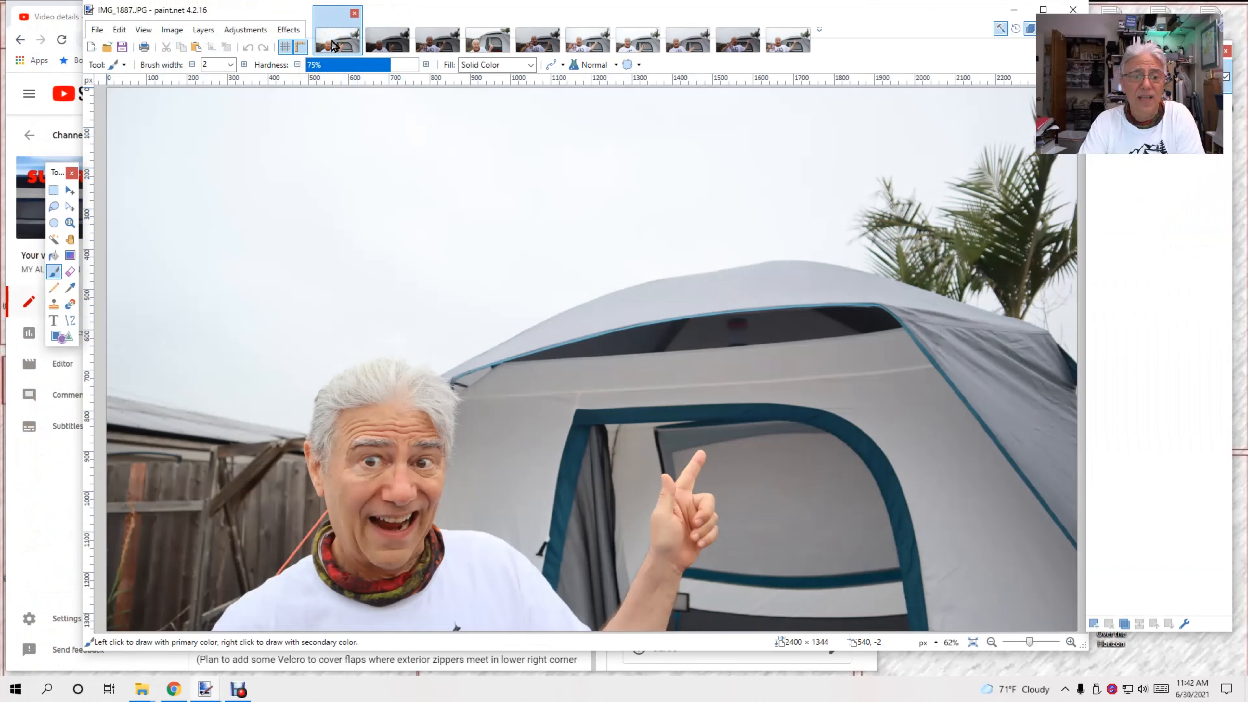
click(388, 42)
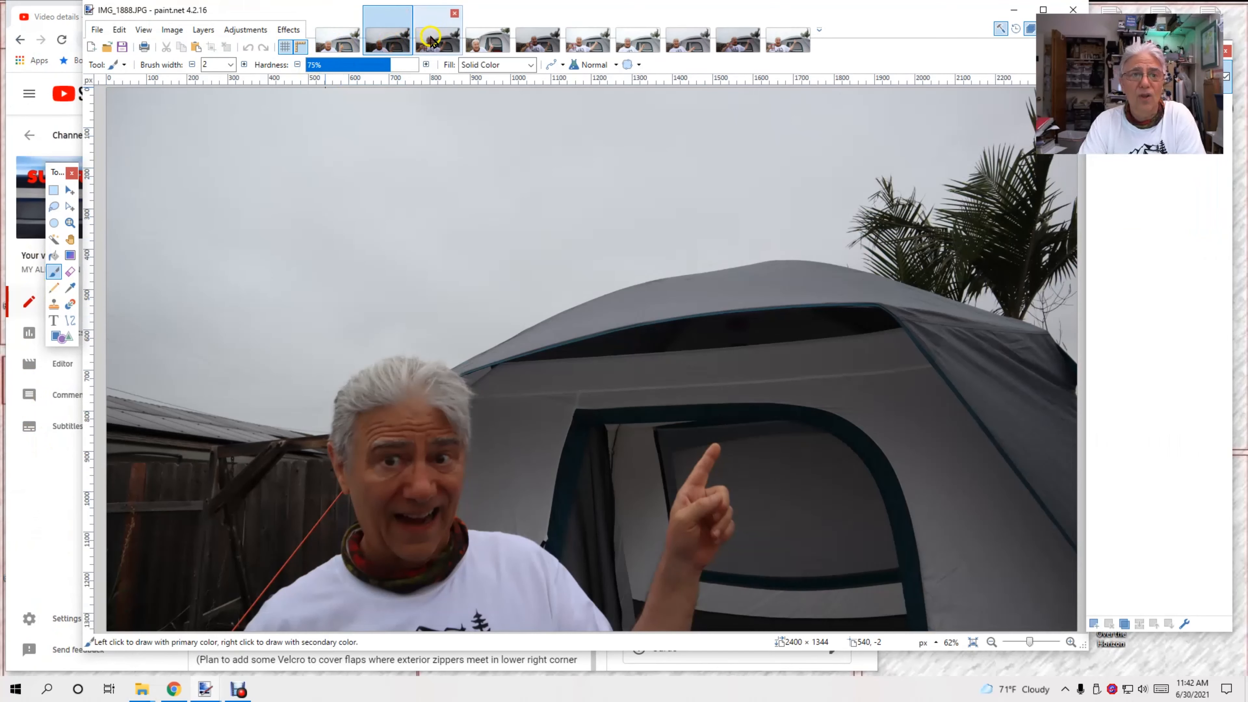
click(405, 13)
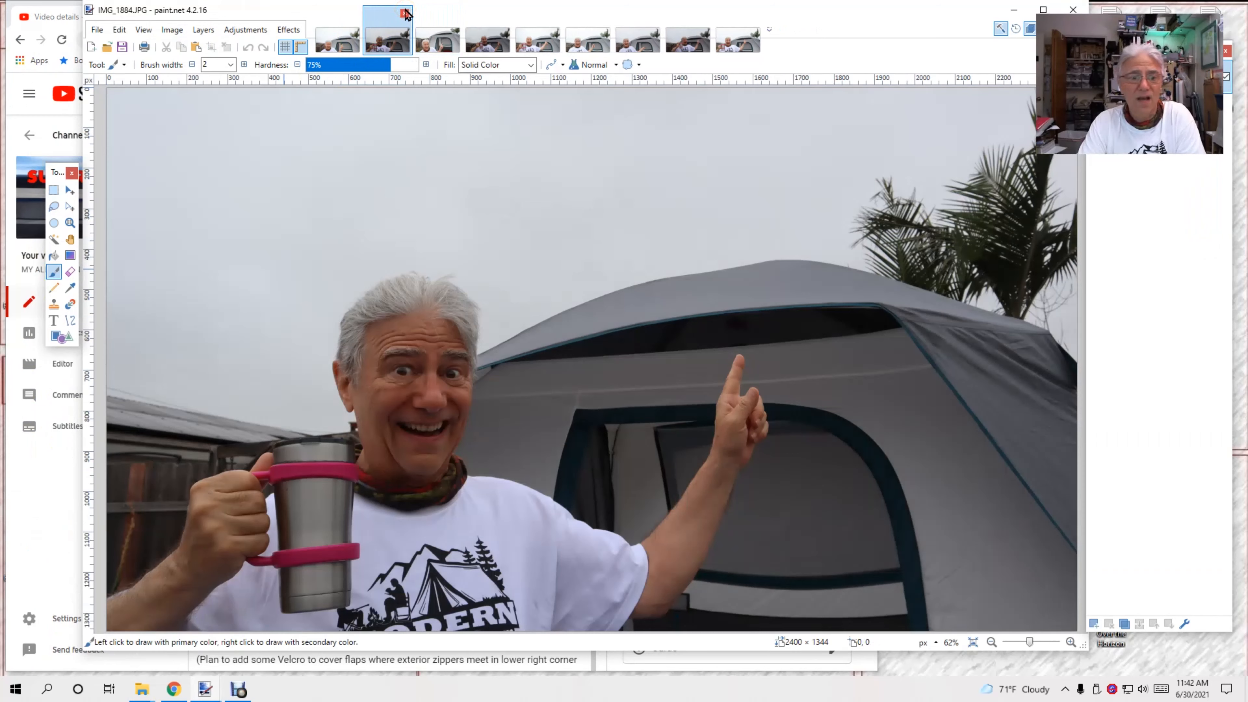
View IMG_1889, then close the photos IMG_1889, IMG_1886, IMG_1882, IMG_1880 and IMG_1881
click(434, 45)
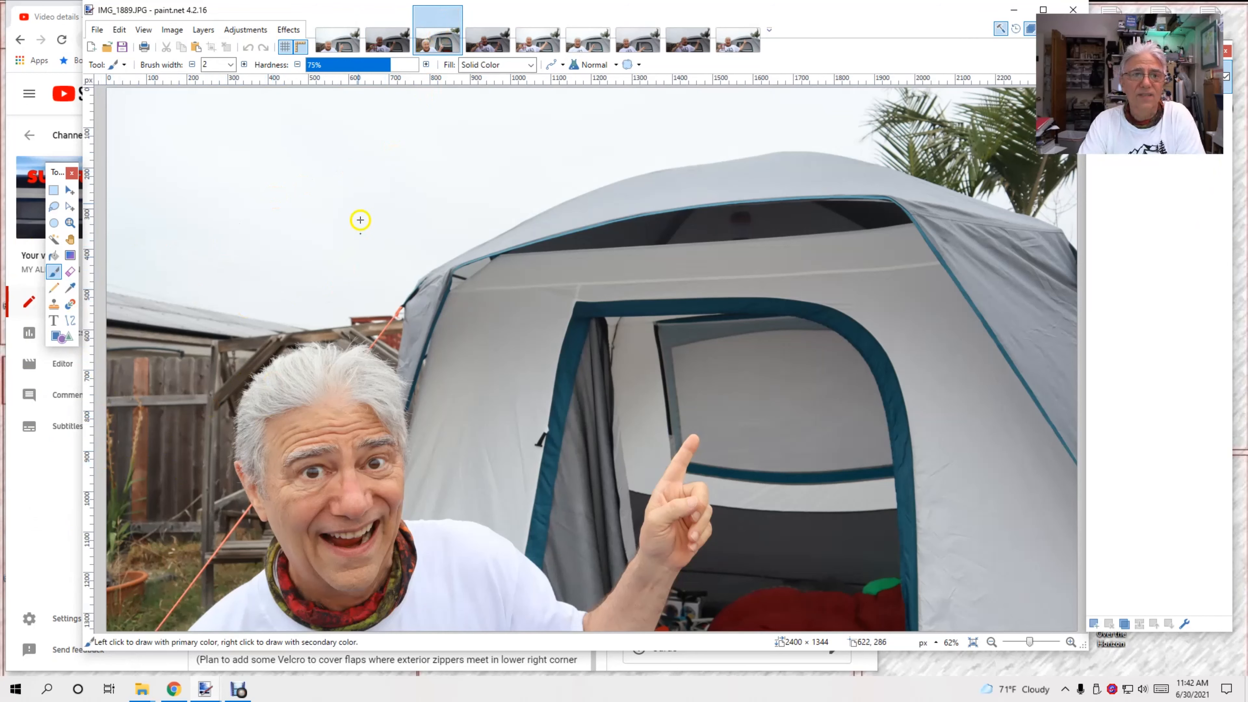
click(454, 14)
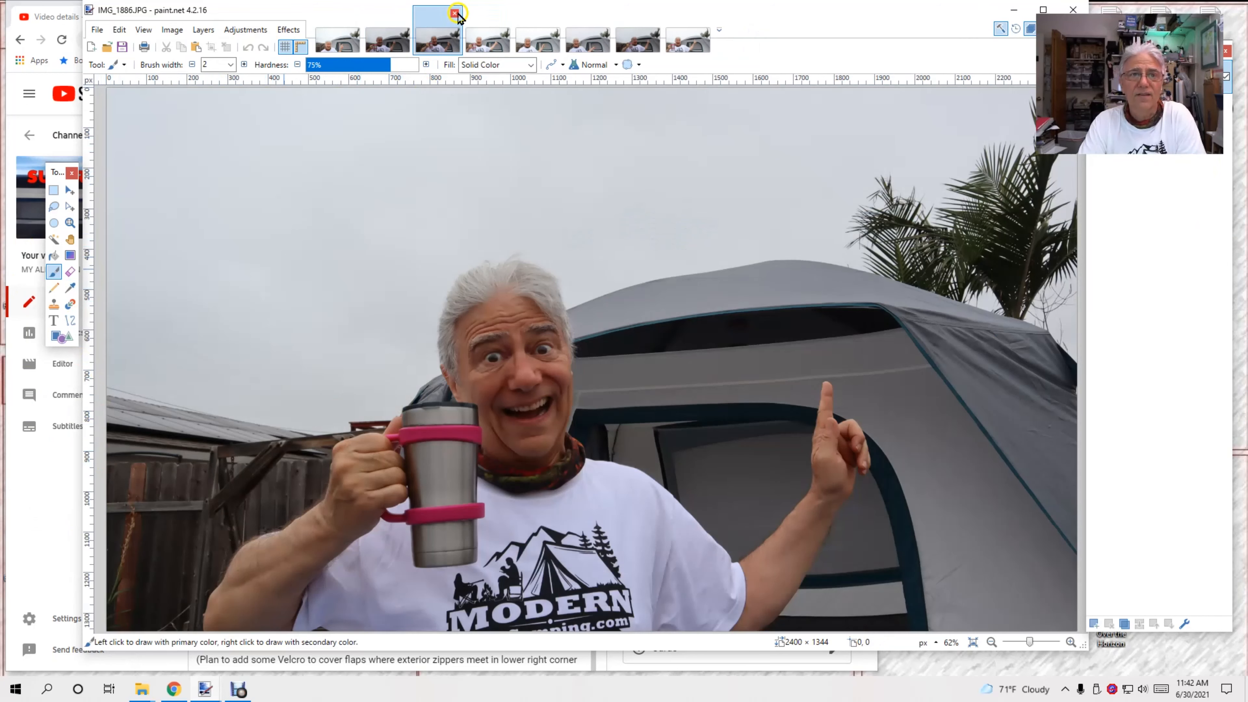
click(454, 14)
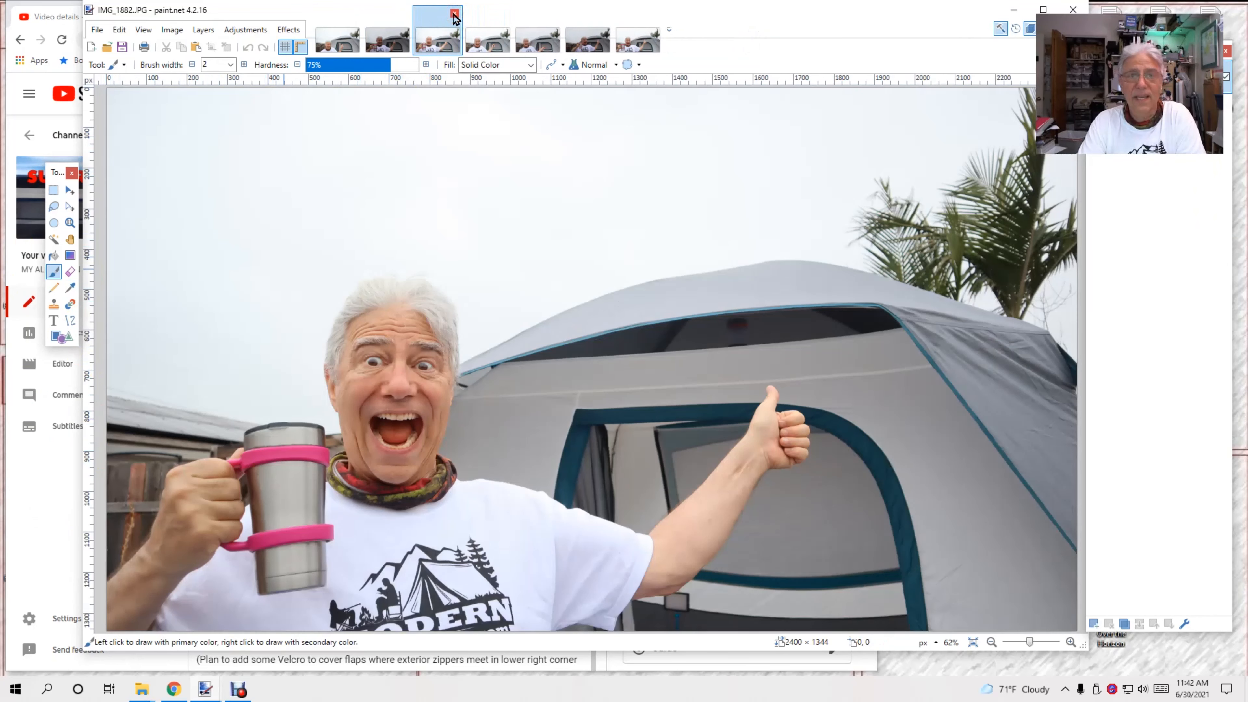
click(454, 13)
click(455, 14)
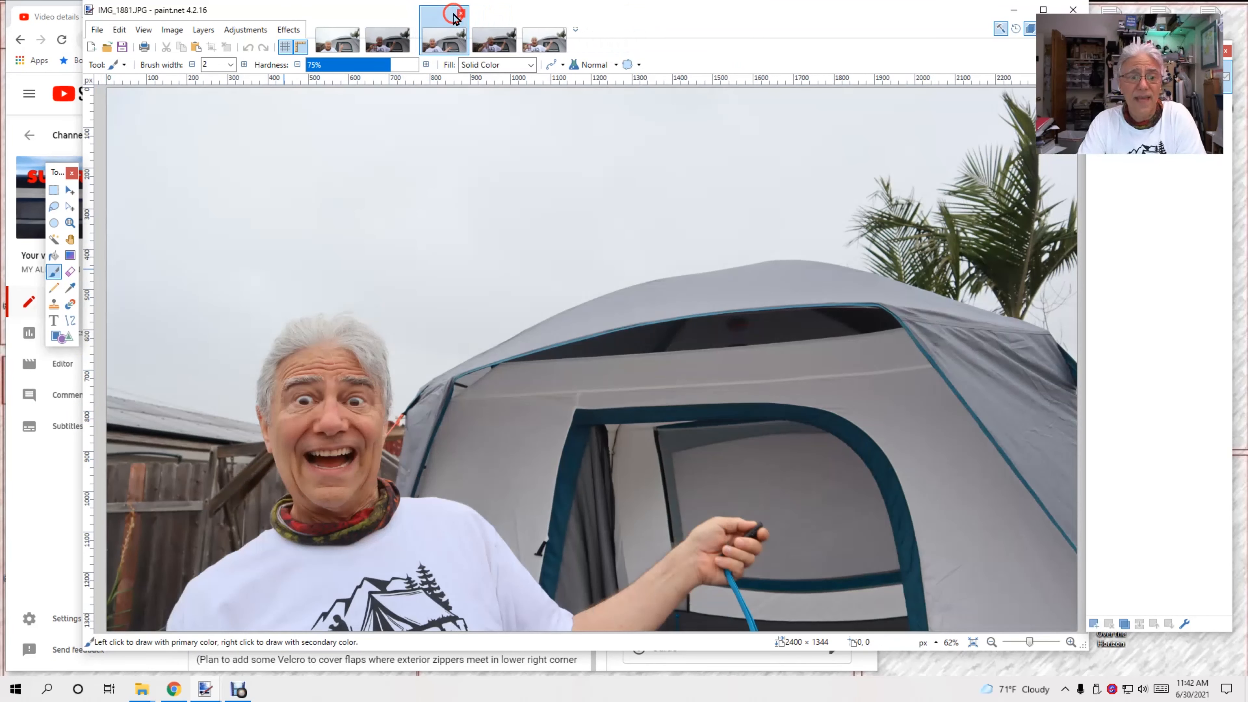
click(454, 13)
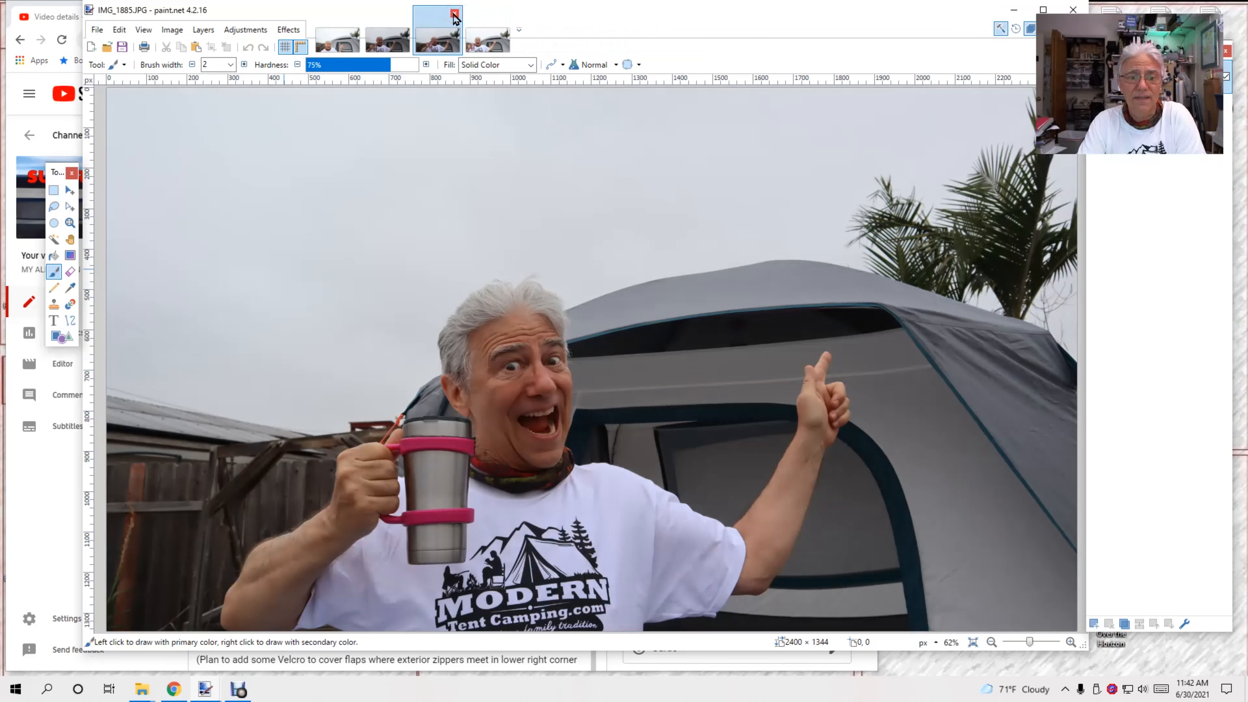
click(454, 13)
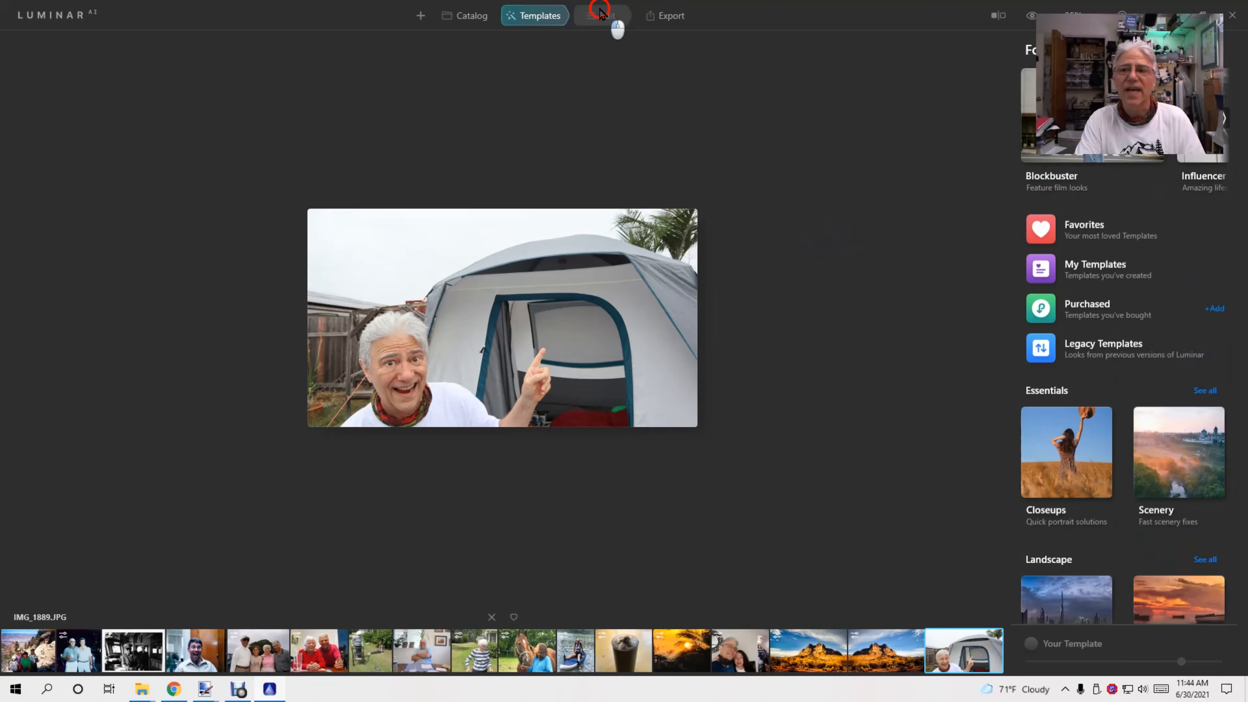
In Luminar AI, replace the sky of IMG_1889.JPG with the Dramatic Sunset 3 sky
click(601, 11)
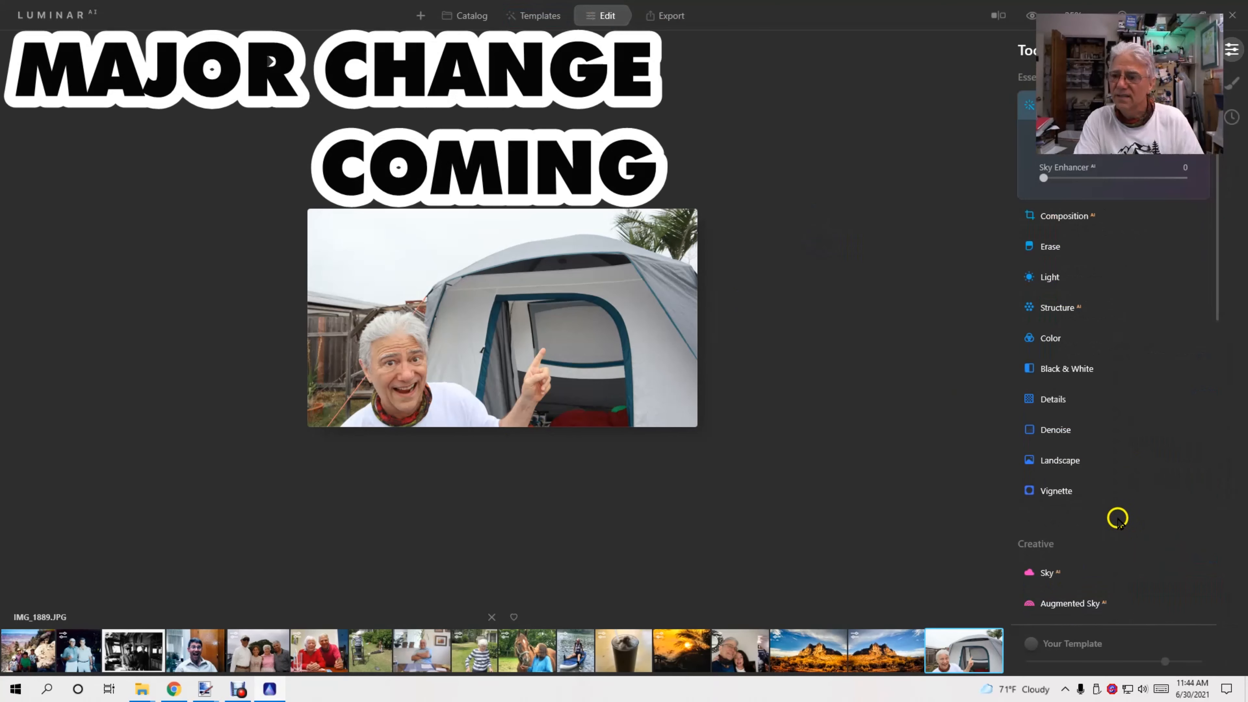
click(1051, 571)
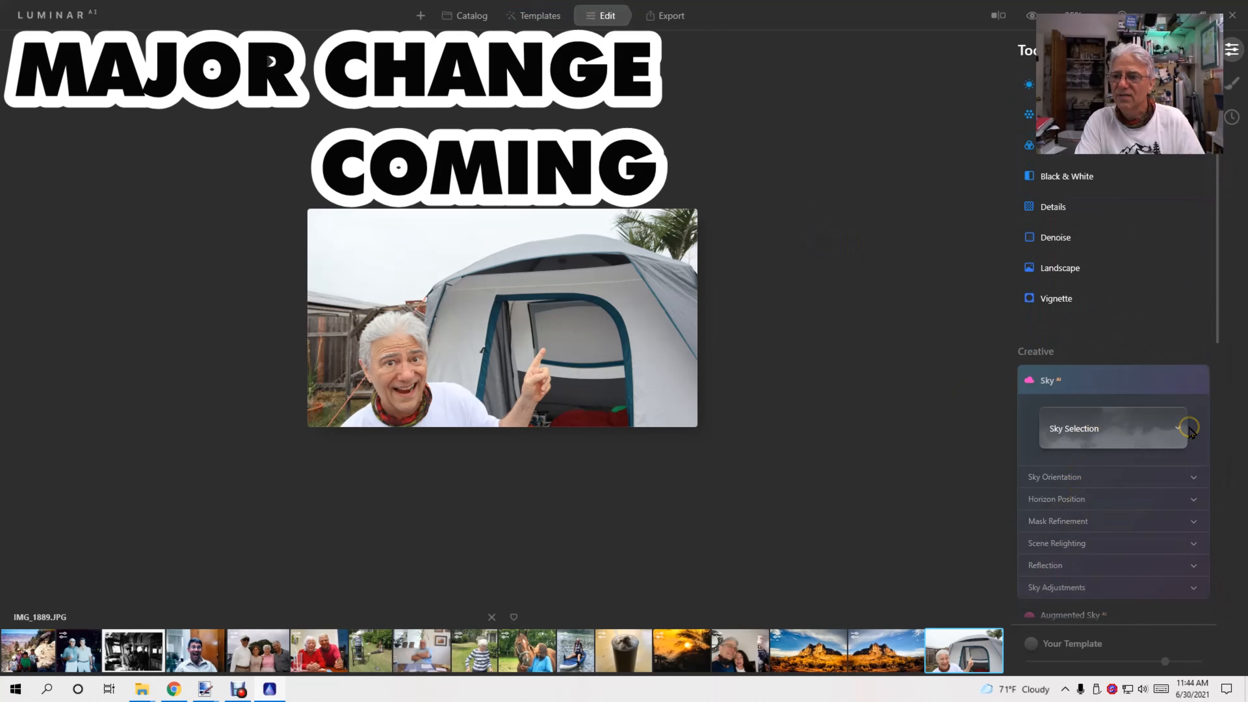
click(1168, 422)
scroll(1125, 590, down, 2)
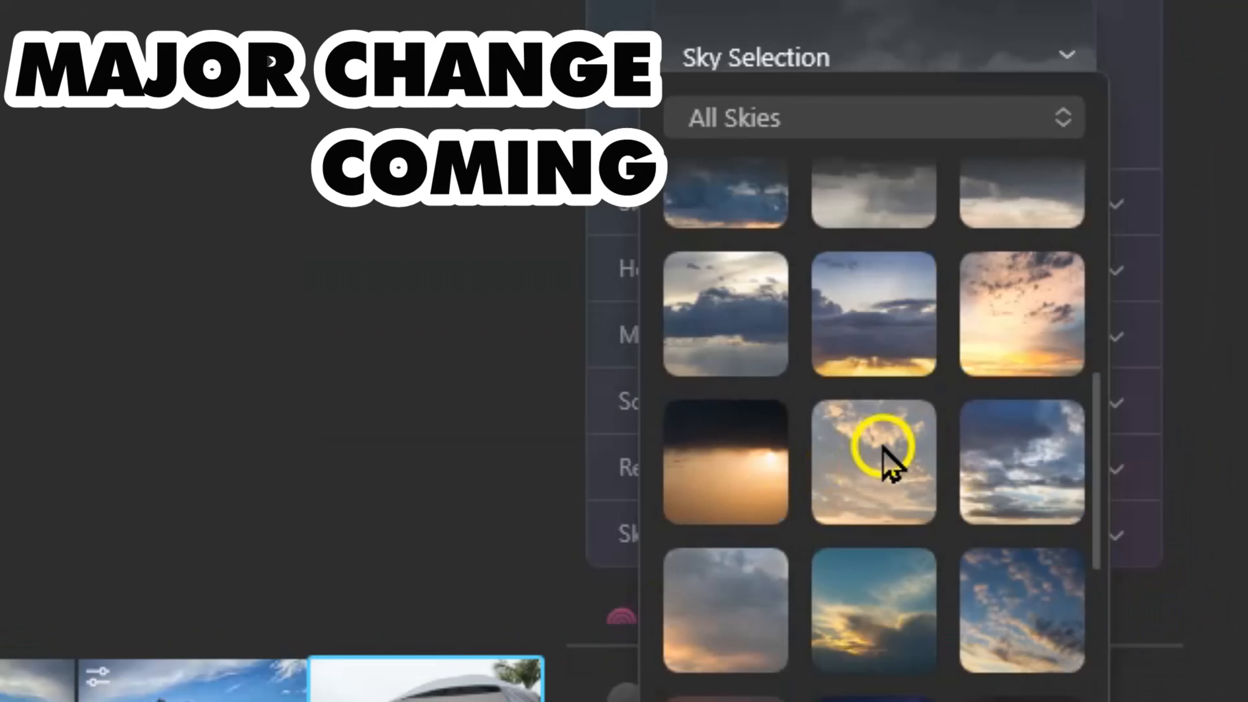
click(883, 448)
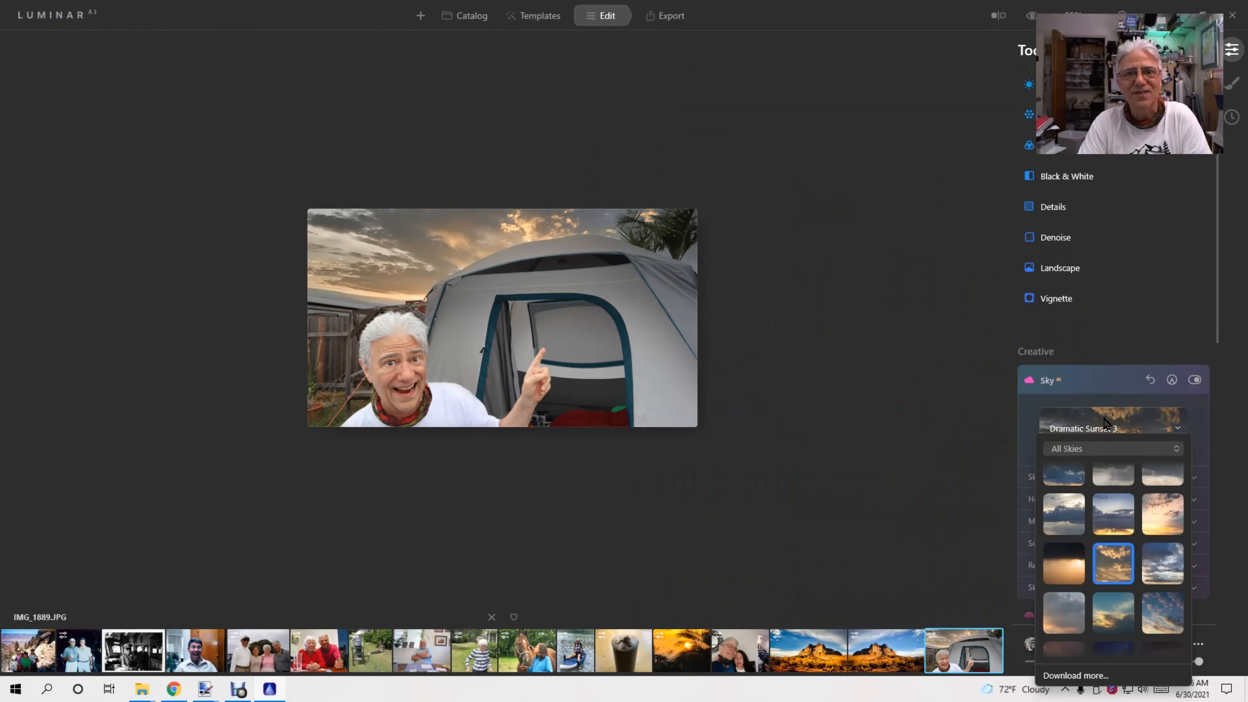
click(1065, 564)
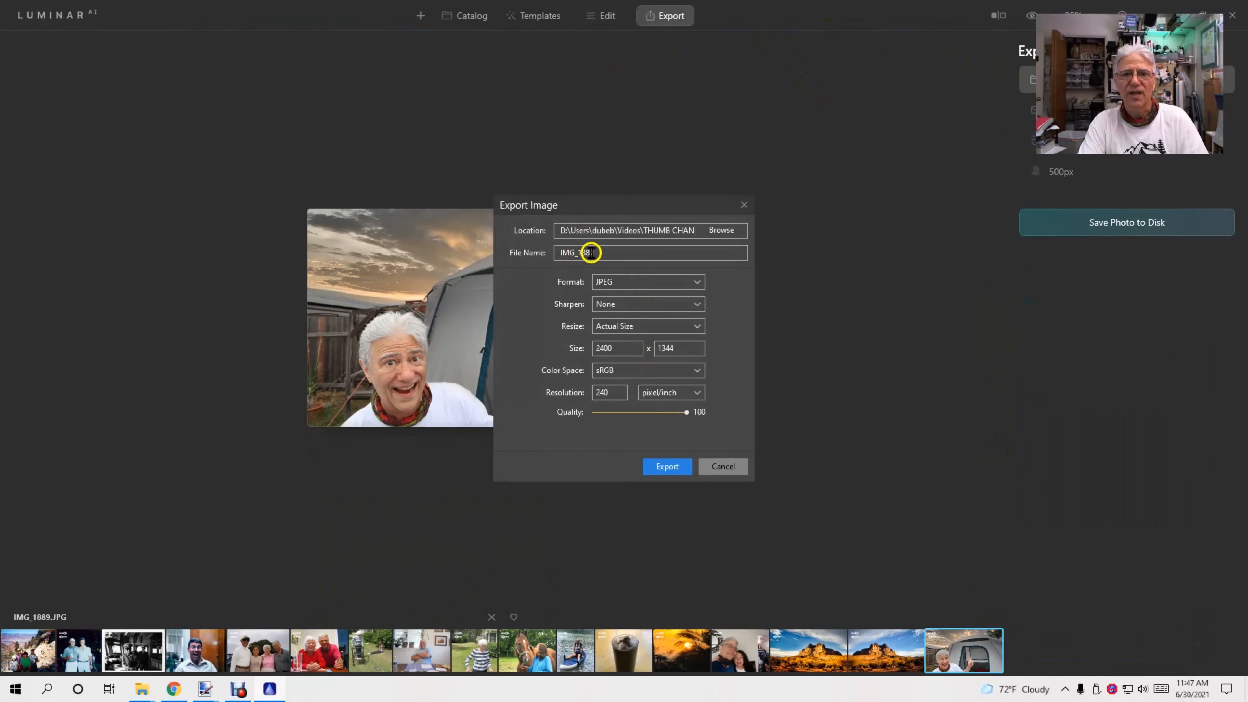
Export the edited photo as a full-size JPEG named "IMG_1889 AI"
drag(598, 255, 543, 261)
click(907, 144)
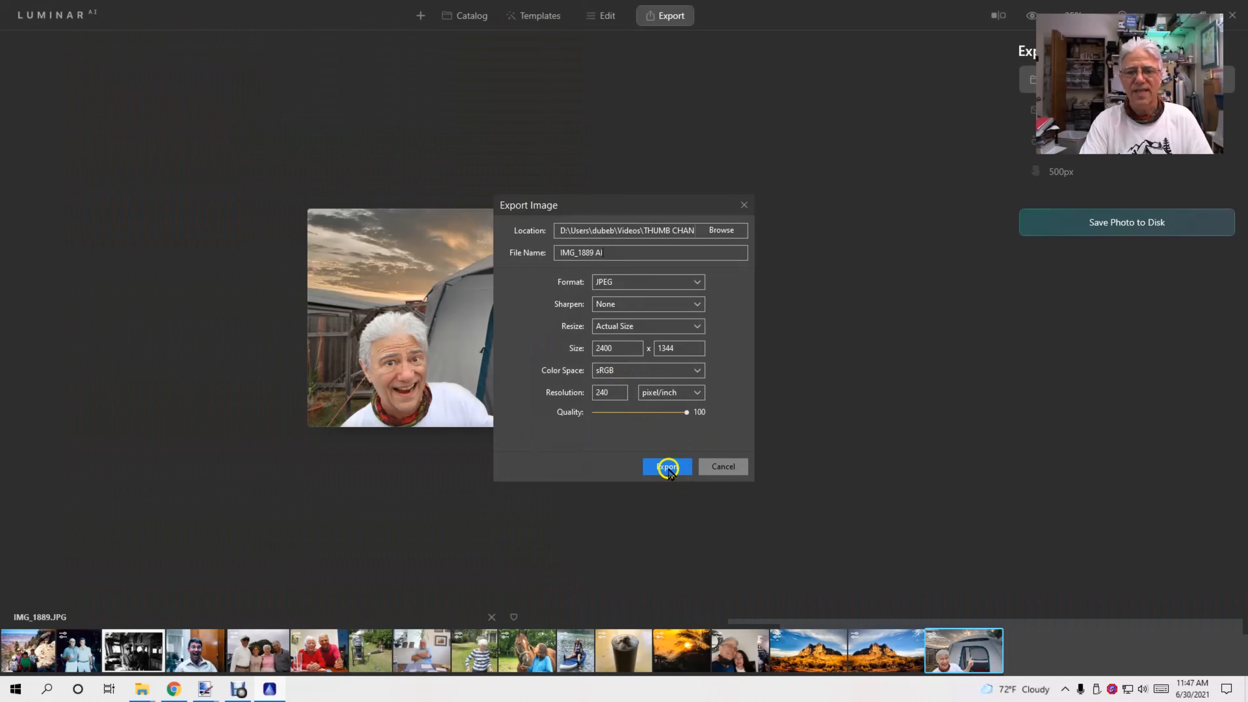
click(667, 467)
Switch to paint.net and open IMG_1889 AI from the 3 Graphics folder of "WEEK 26 making thumb for video"
mouse_move(205, 689)
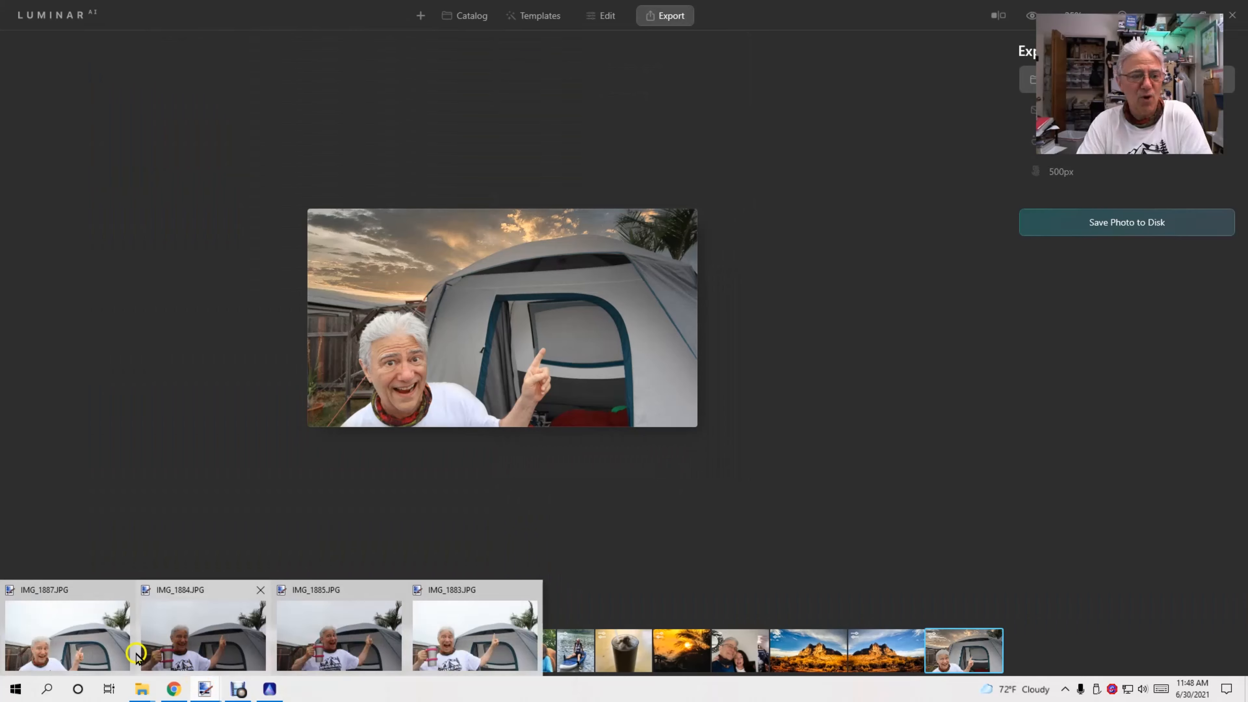
click(102, 644)
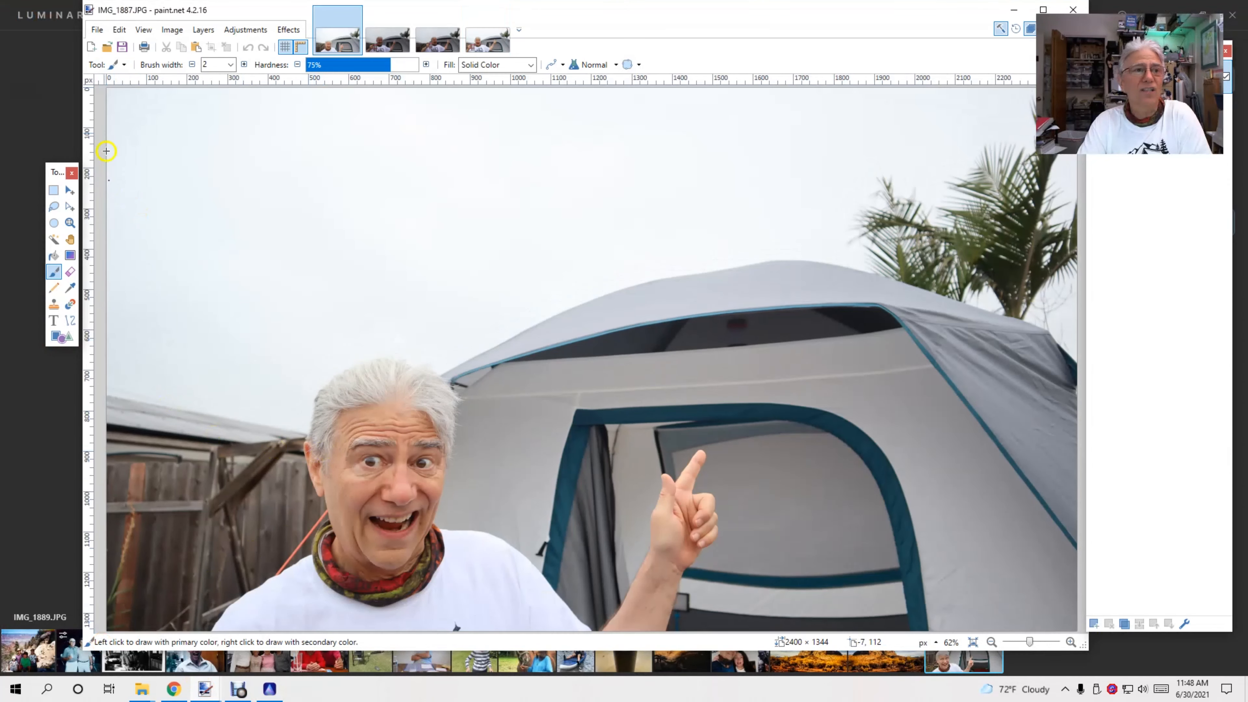
click(97, 31)
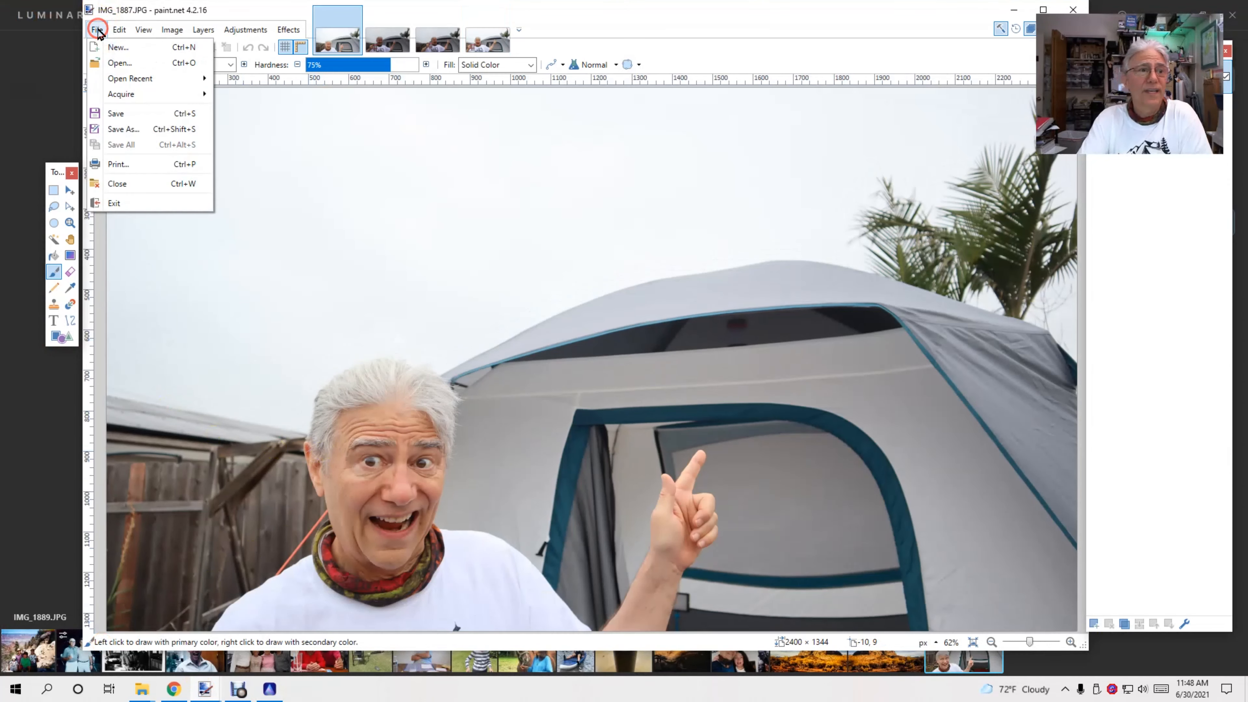
click(118, 63)
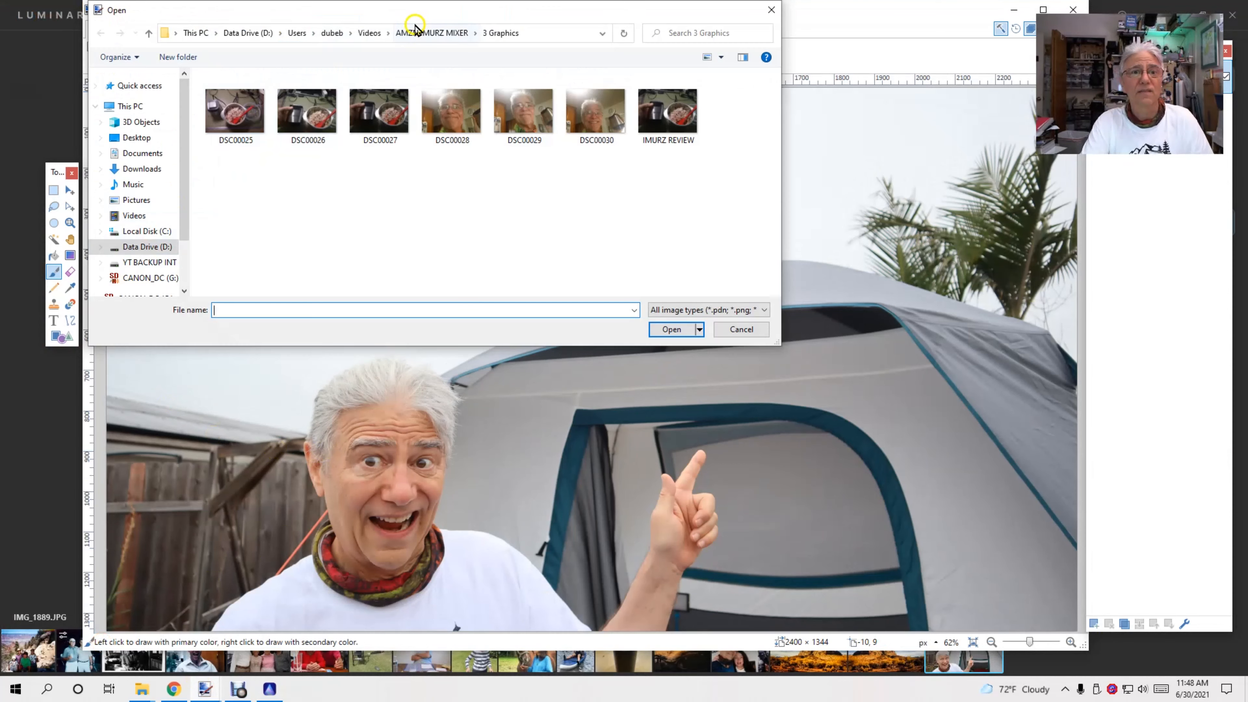
click(370, 34)
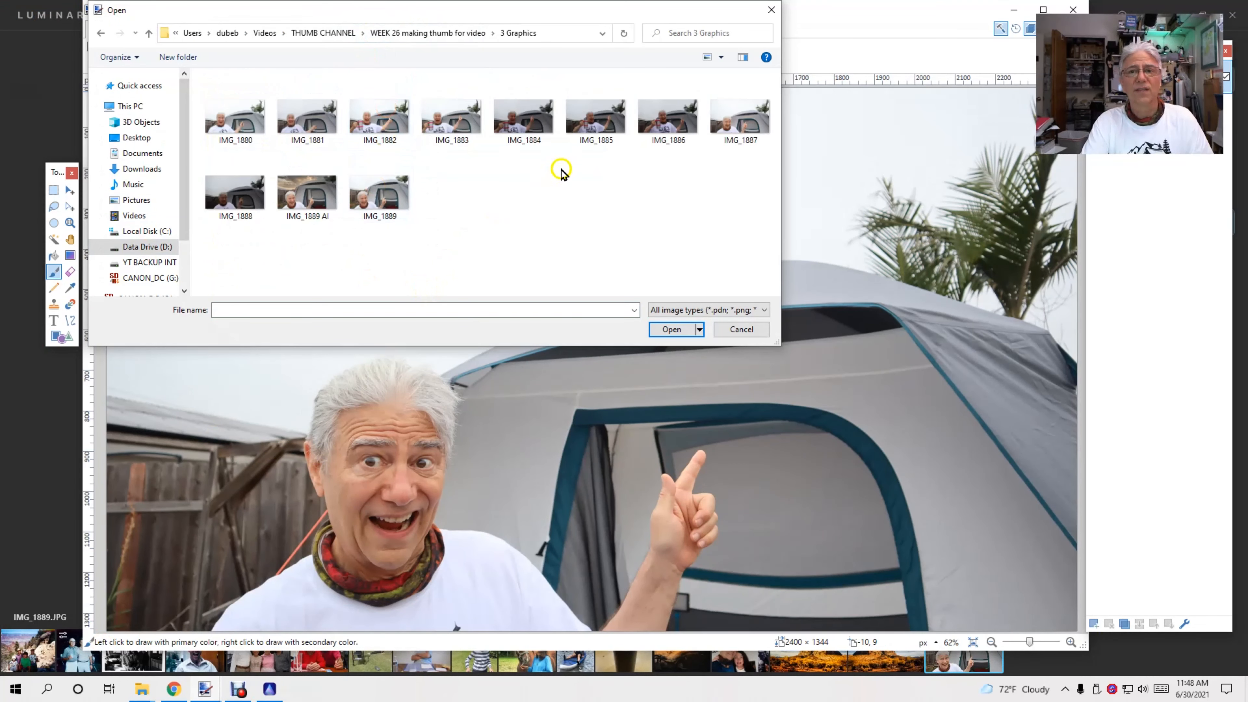
double_click(315, 189)
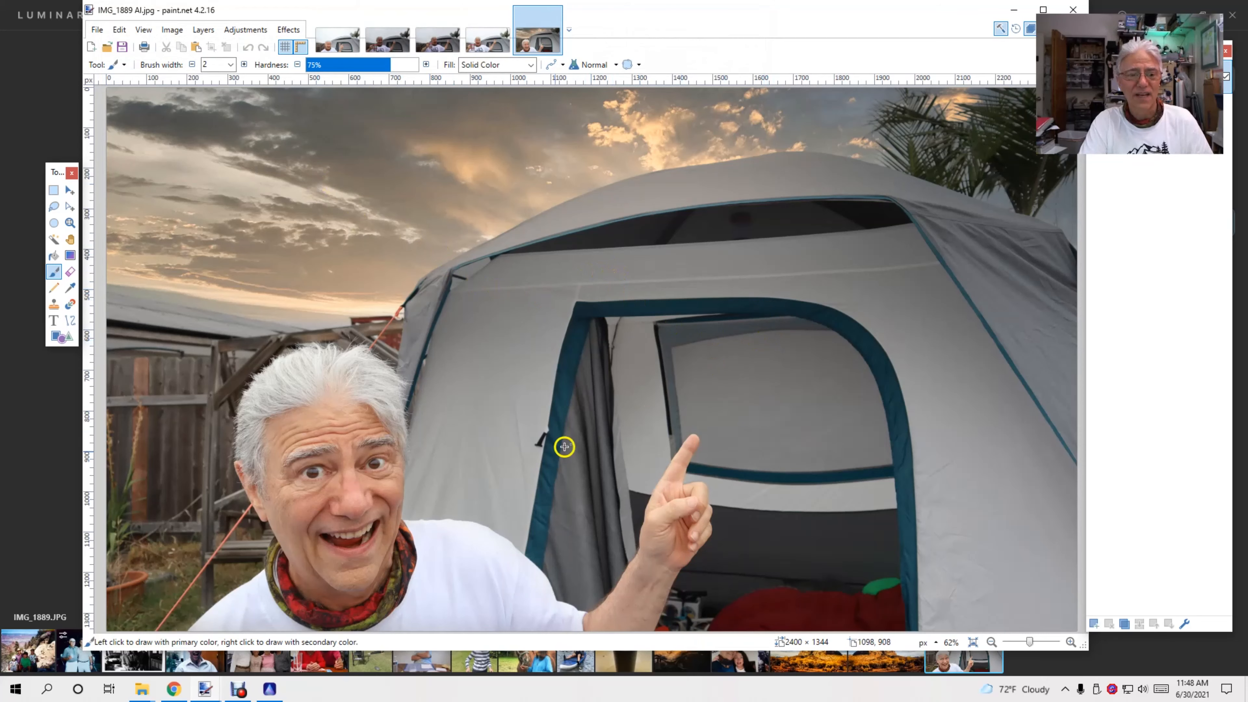
Check IMG_1883 in paint.net, then switch to Luminar AI and apply a replacement sky to IMG_1883.JPG
click(486, 43)
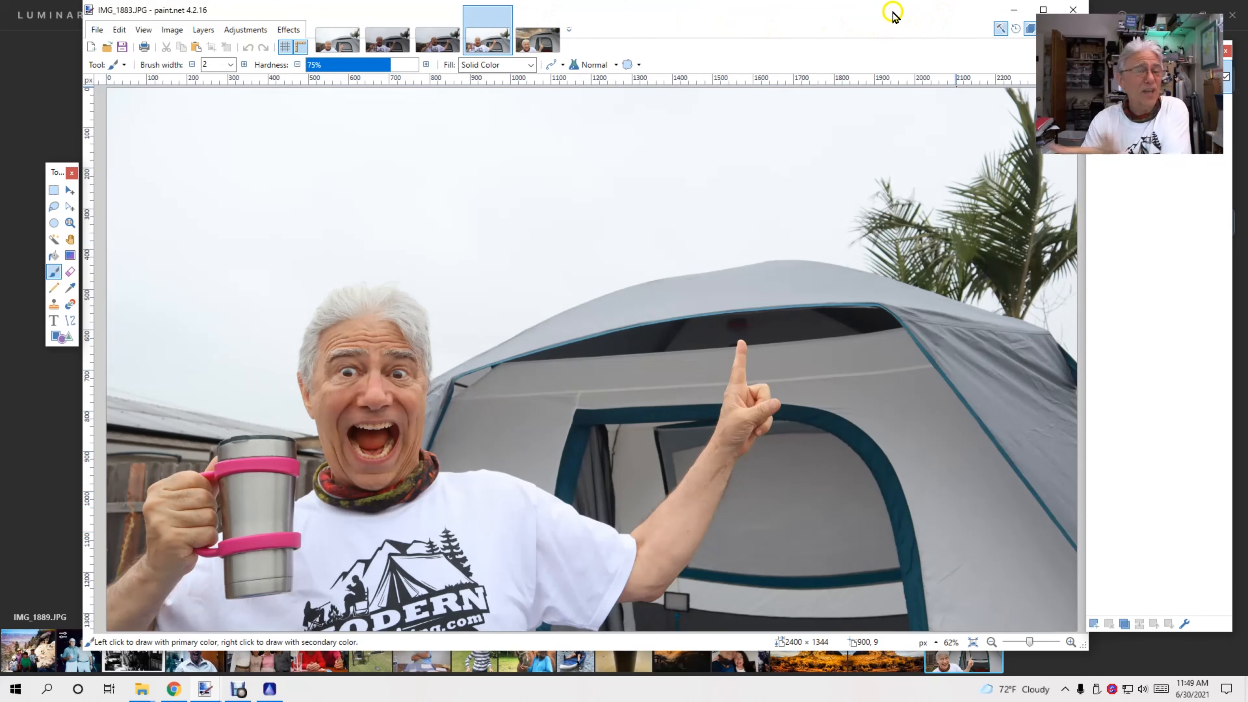
click(1014, 10)
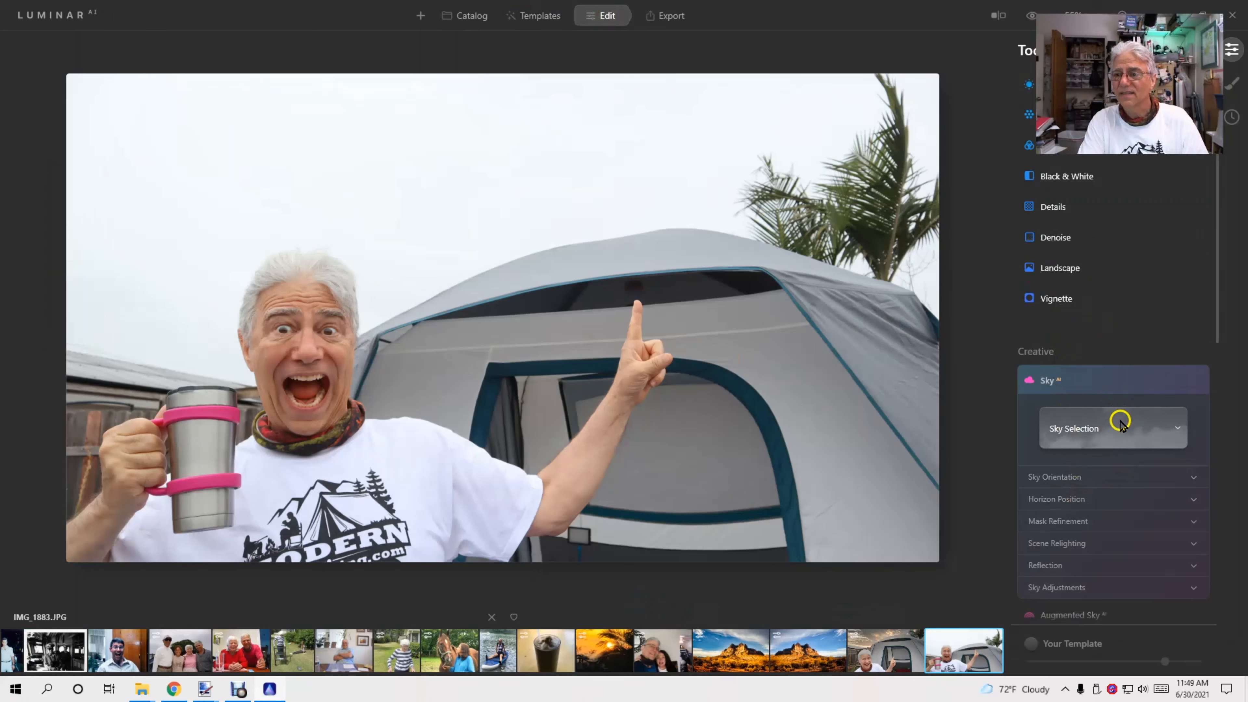
click(1121, 439)
scroll(1100, 593, down, 1)
click(1100, 592)
Switch to paint.net and close IMG_1887, IMG_1884 and IMG_1885, keeping IMG_1883 and IMG_1889 AI open
mouse_move(201, 694)
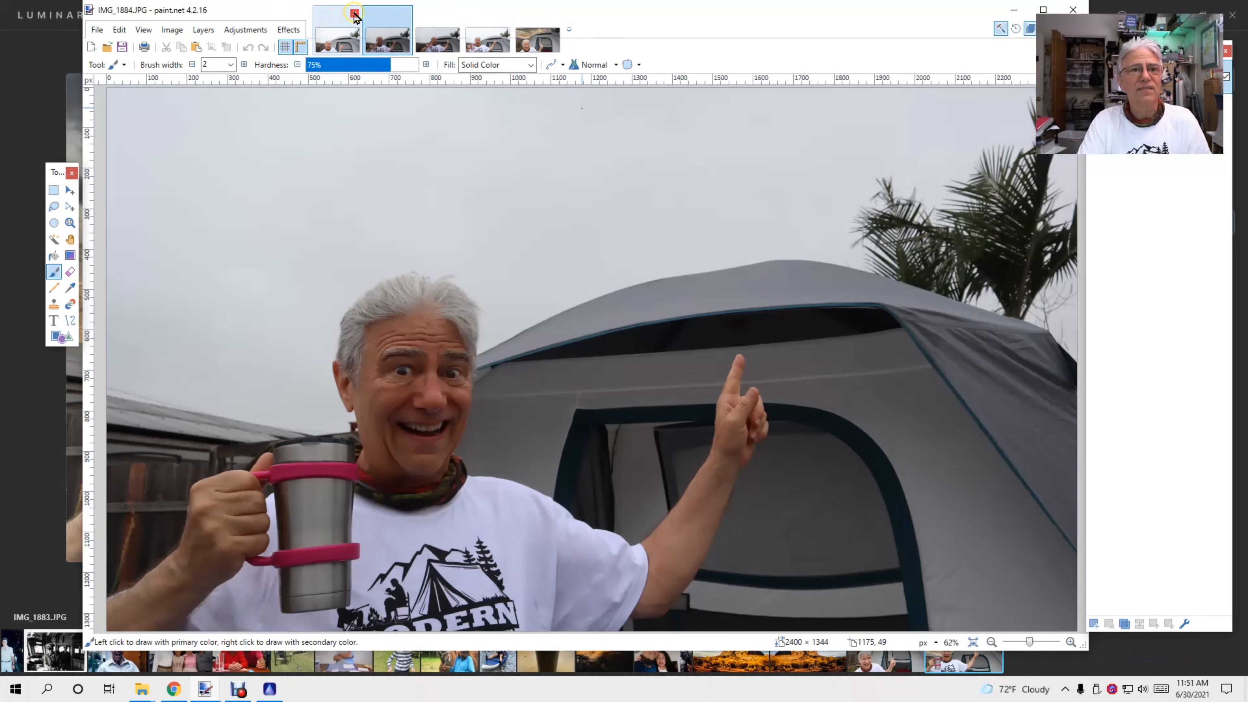
click(354, 13)
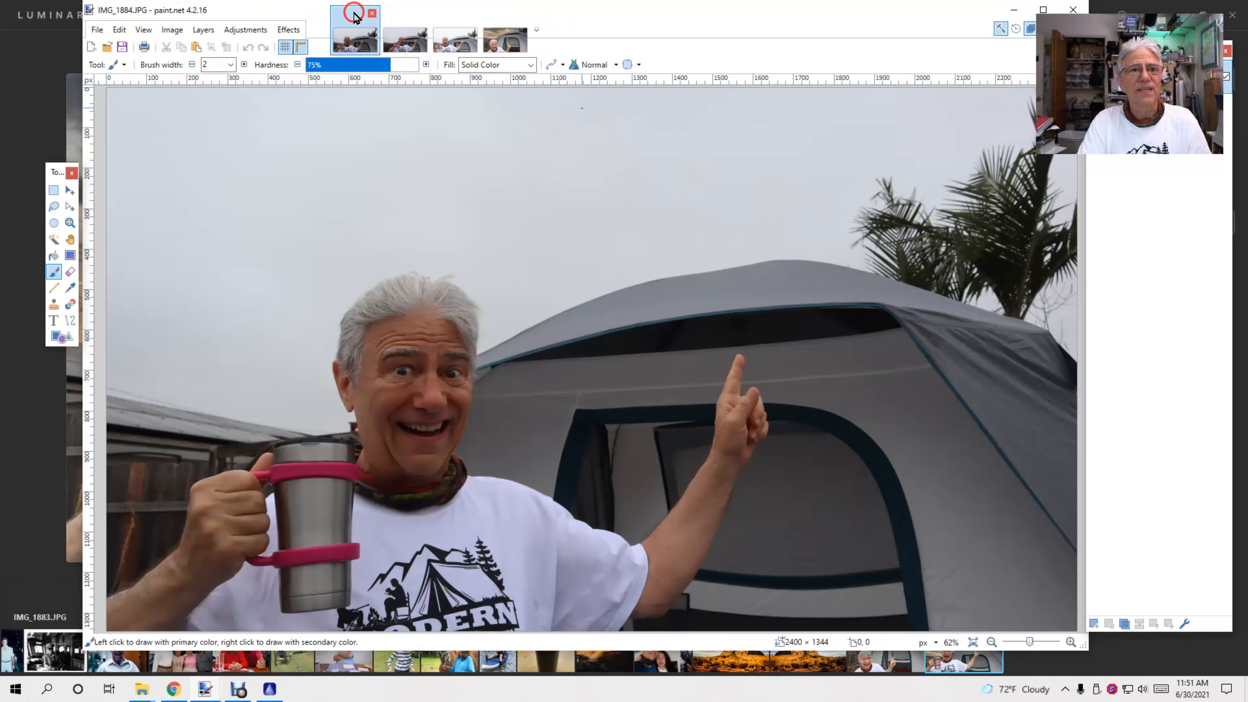
click(354, 14)
click(354, 13)
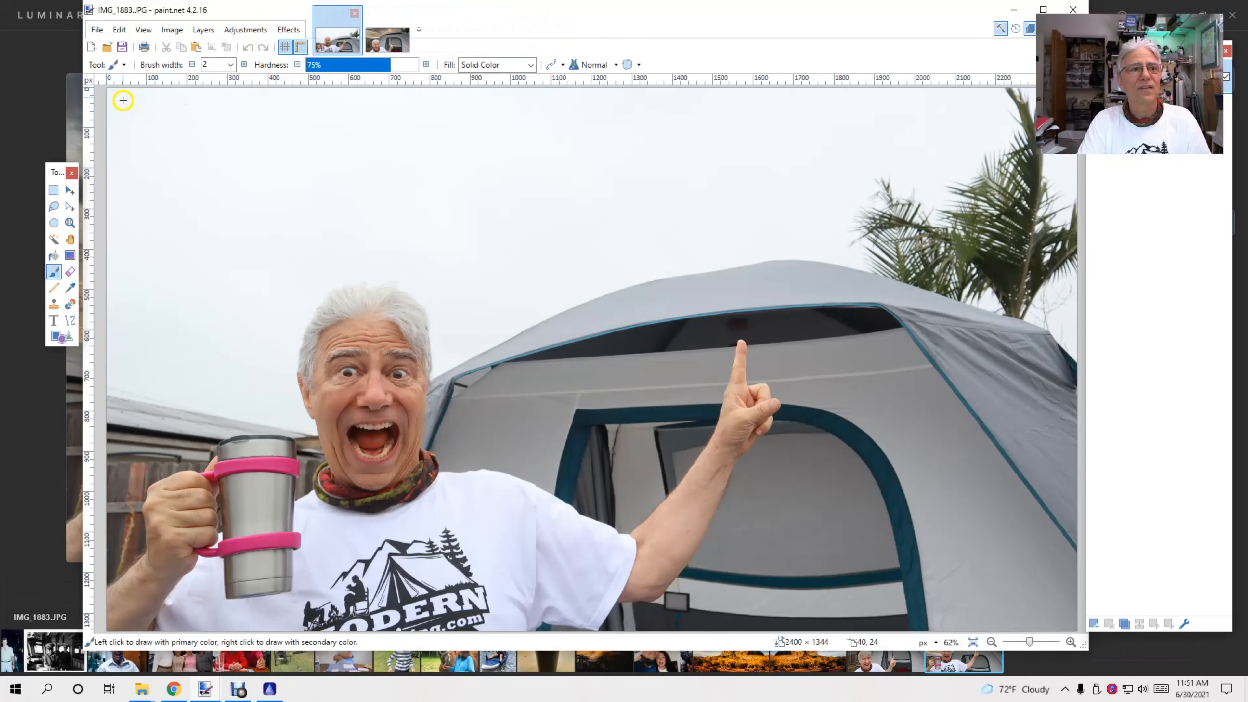
Open IMG_1883 AI from the 3 Graphics folder, maximize the window and move the Layers window clear of the photo
click(99, 30)
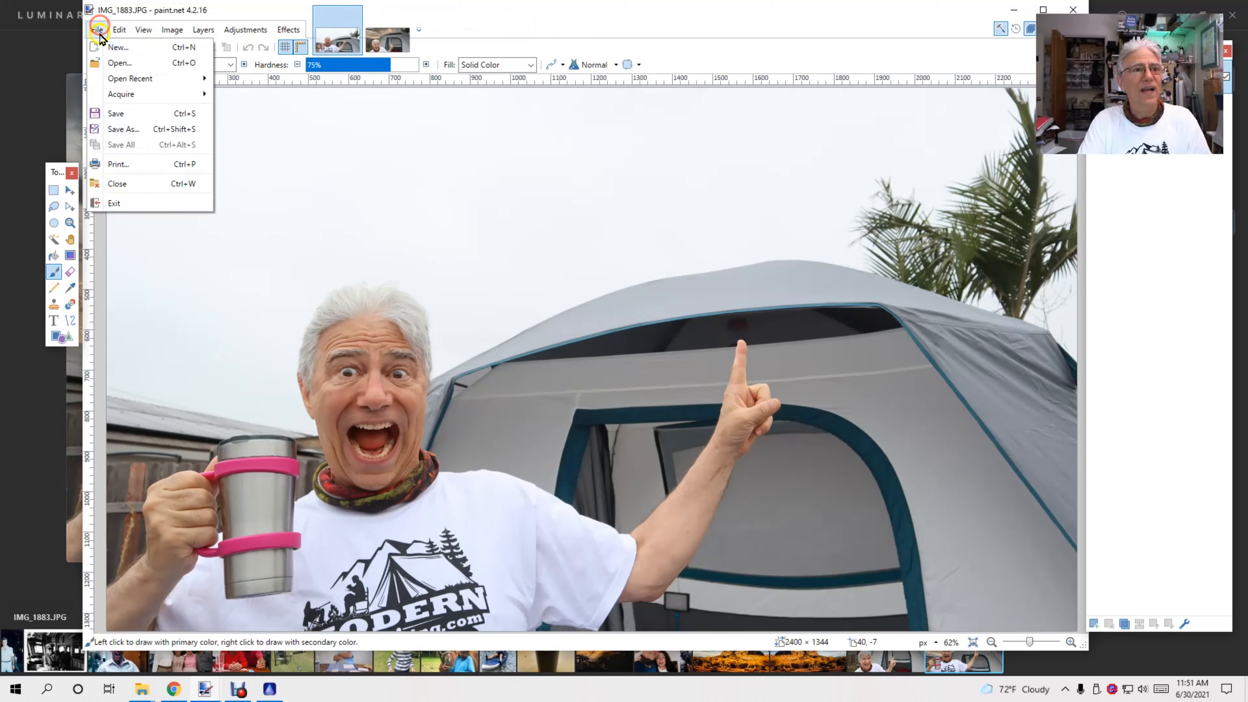
click(105, 55)
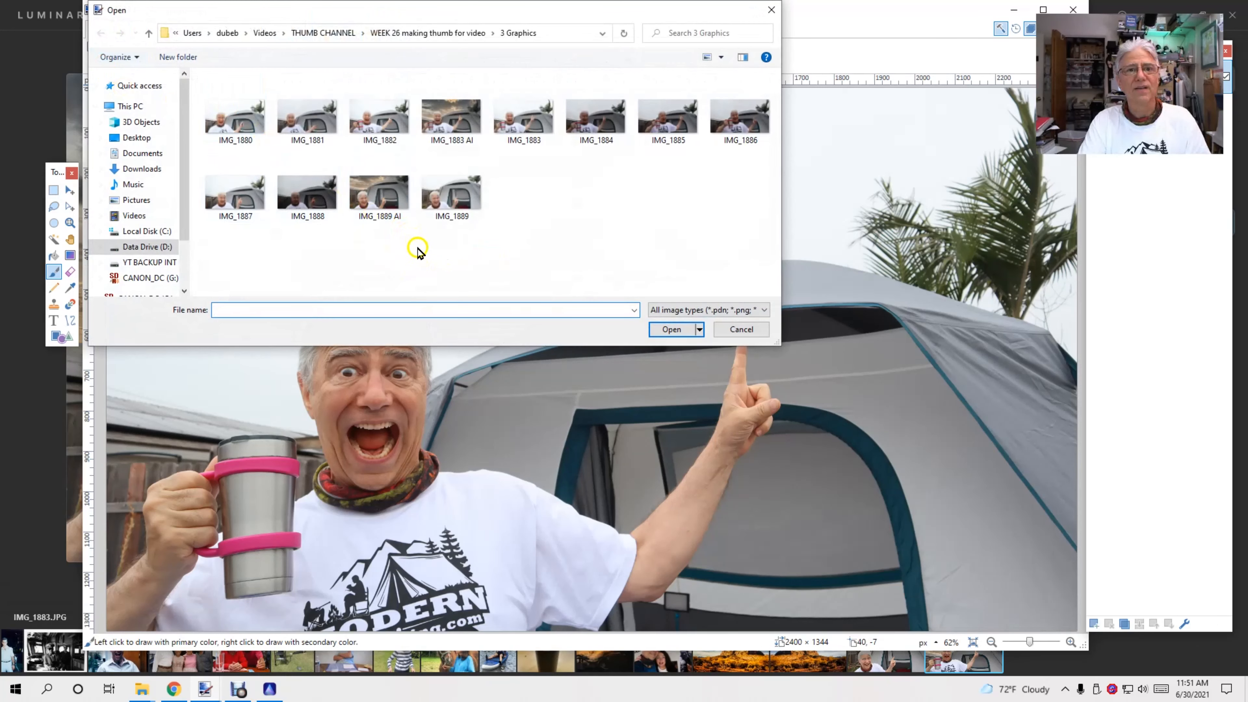
double_click(459, 118)
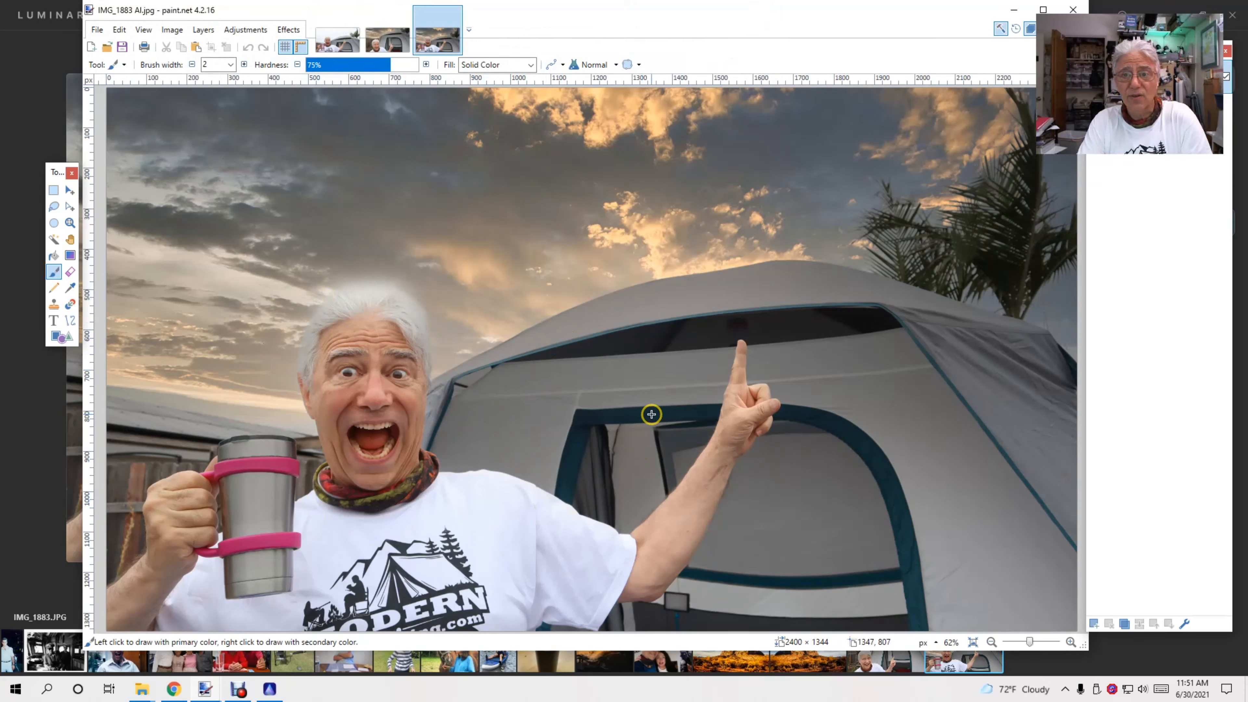
click(1046, 9)
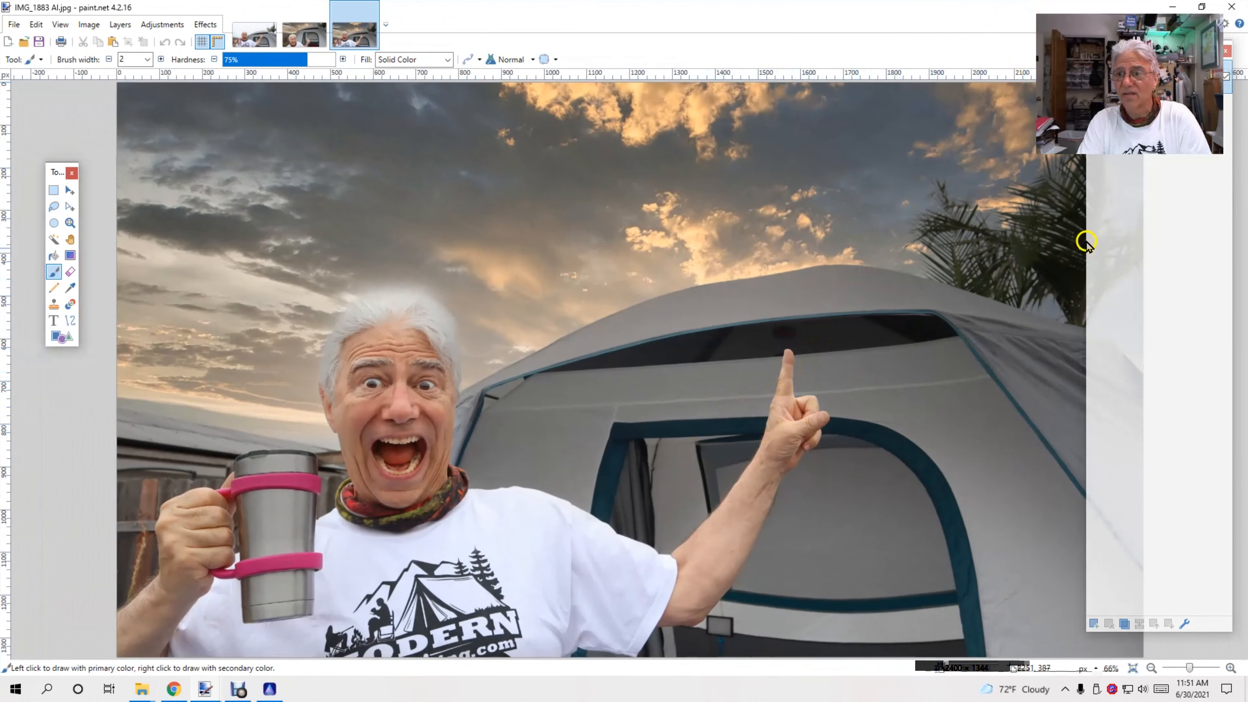
drag(1151, 48, 1226, 308)
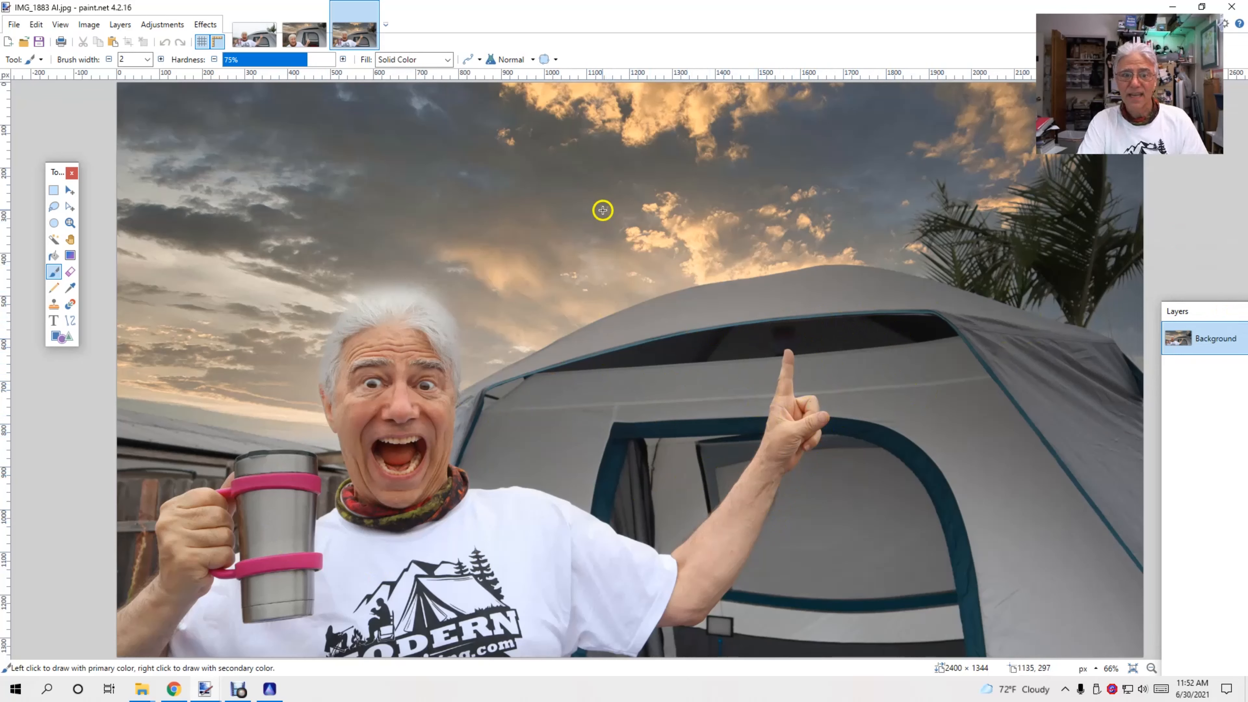
Add two new empty layers above the Background of IMG_1883 AI
click(120, 24)
click(126, 42)
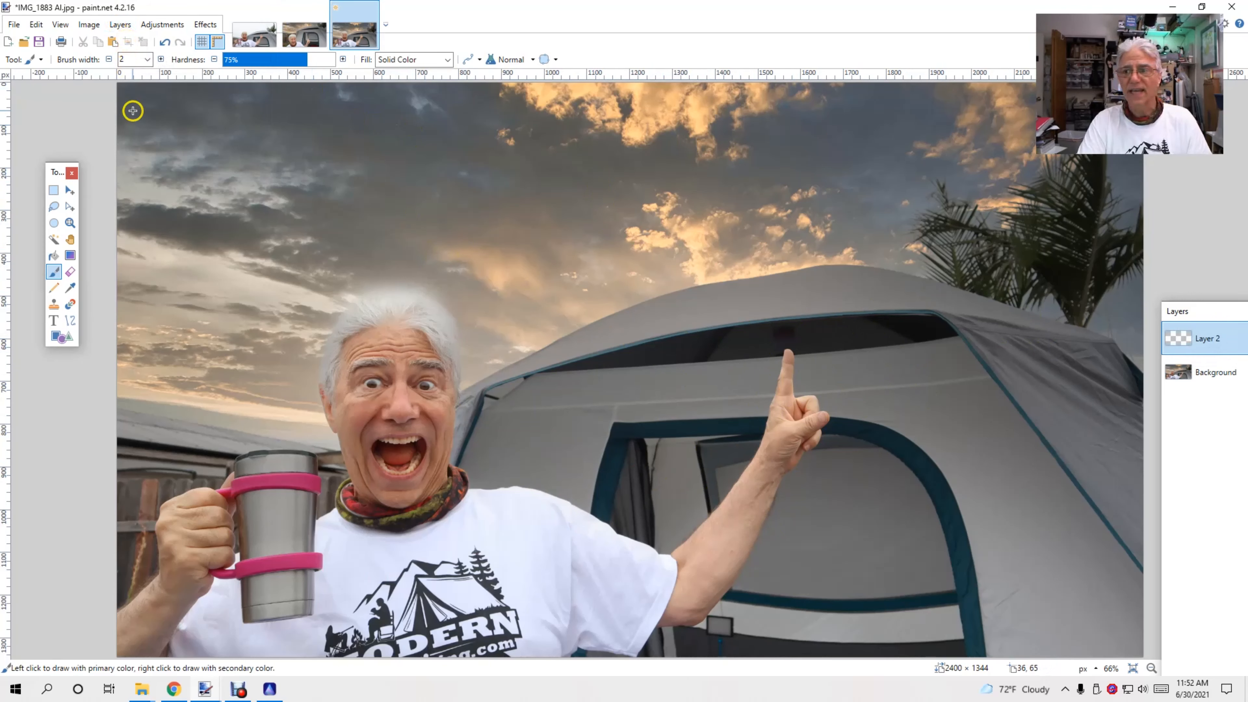
click(120, 24)
click(127, 42)
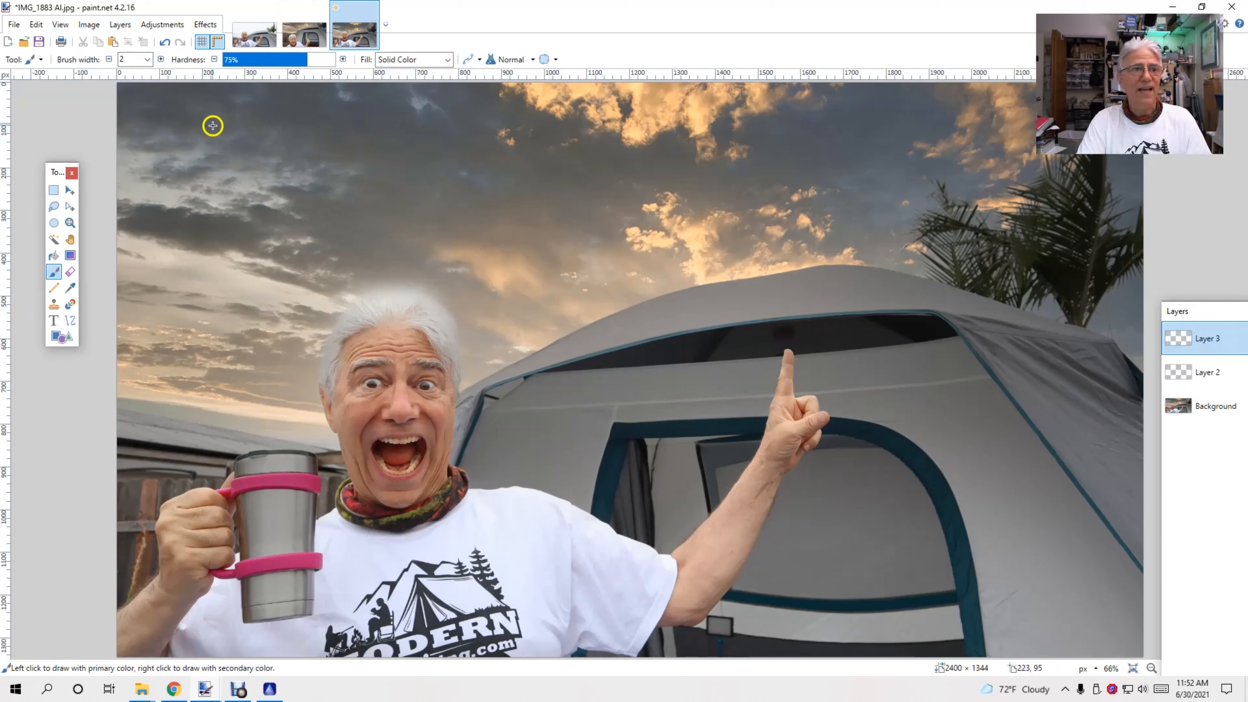
Resize the image to 1920 pixels wide, then disable the aspect ratio lock and set the height to 1080 pixels
key(ctrl+r)
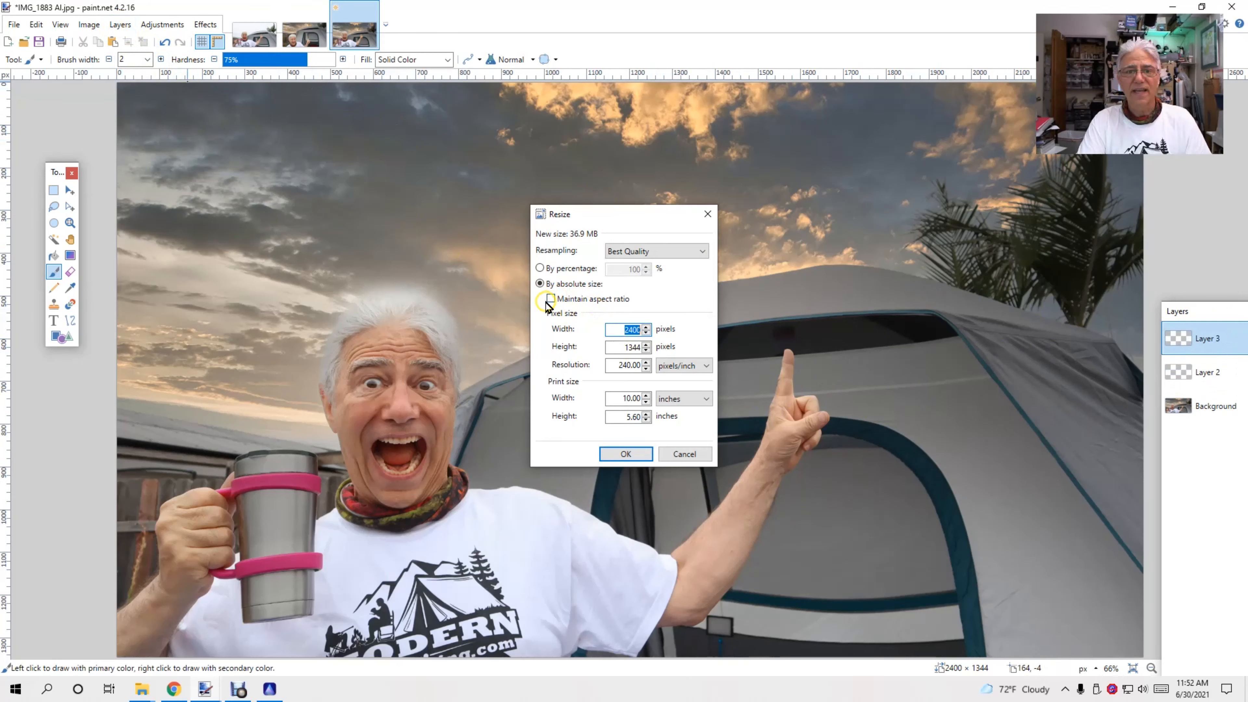
click(551, 299)
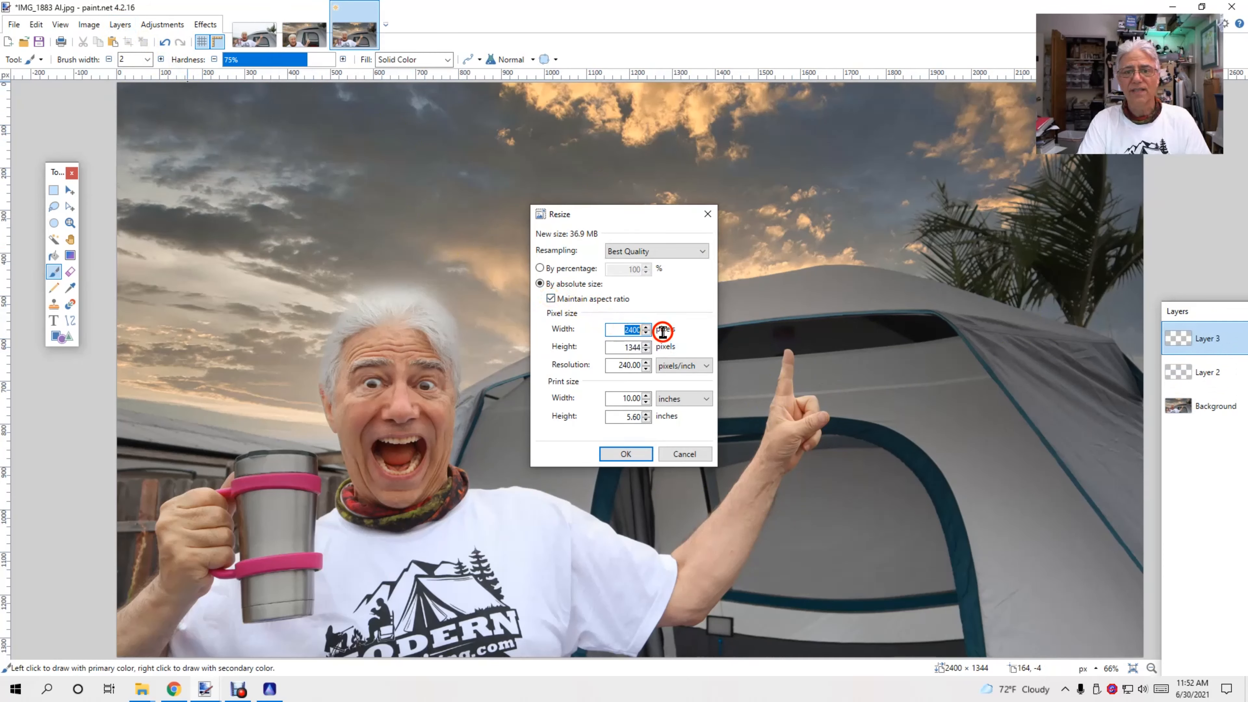
text(1920)
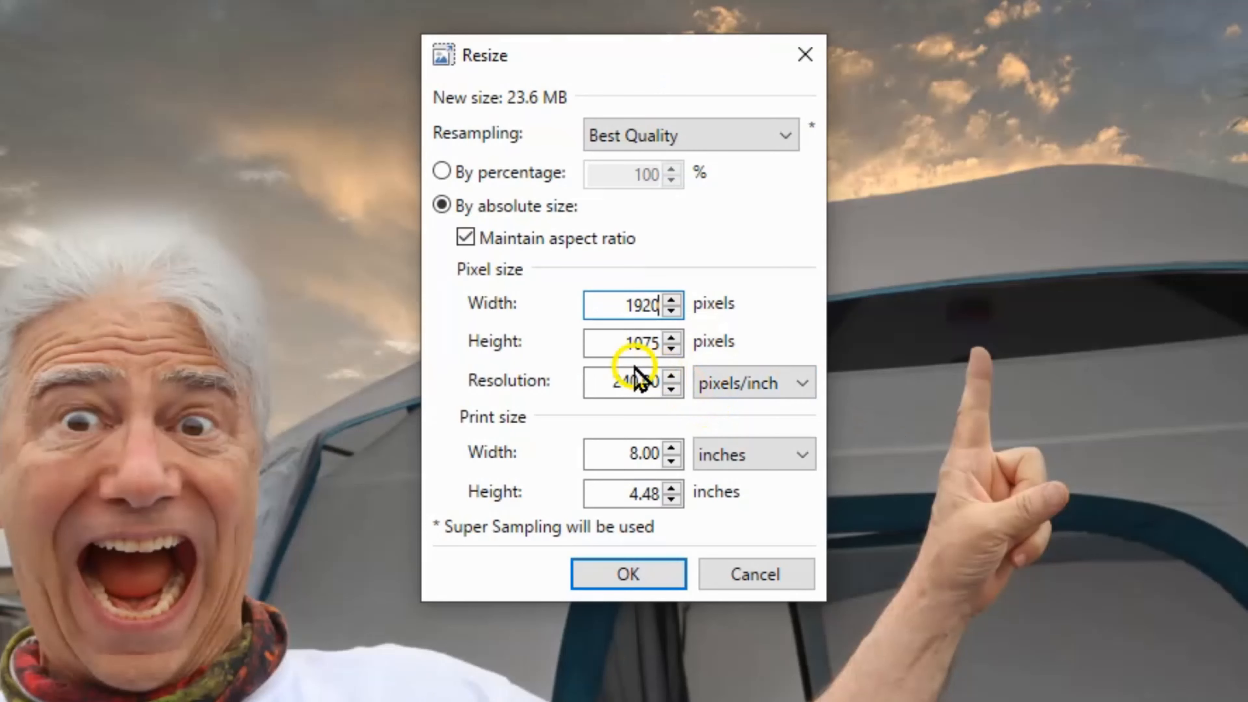
click(465, 239)
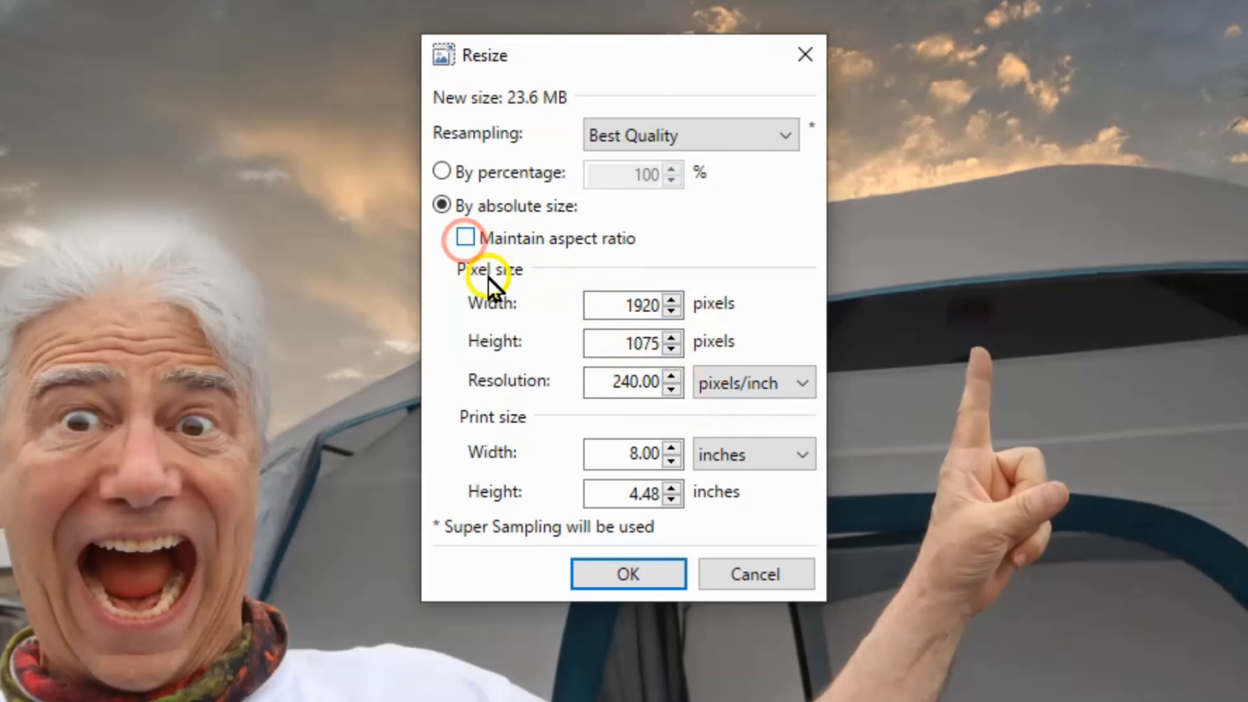
click(652, 346)
drag(650, 349, 688, 351)
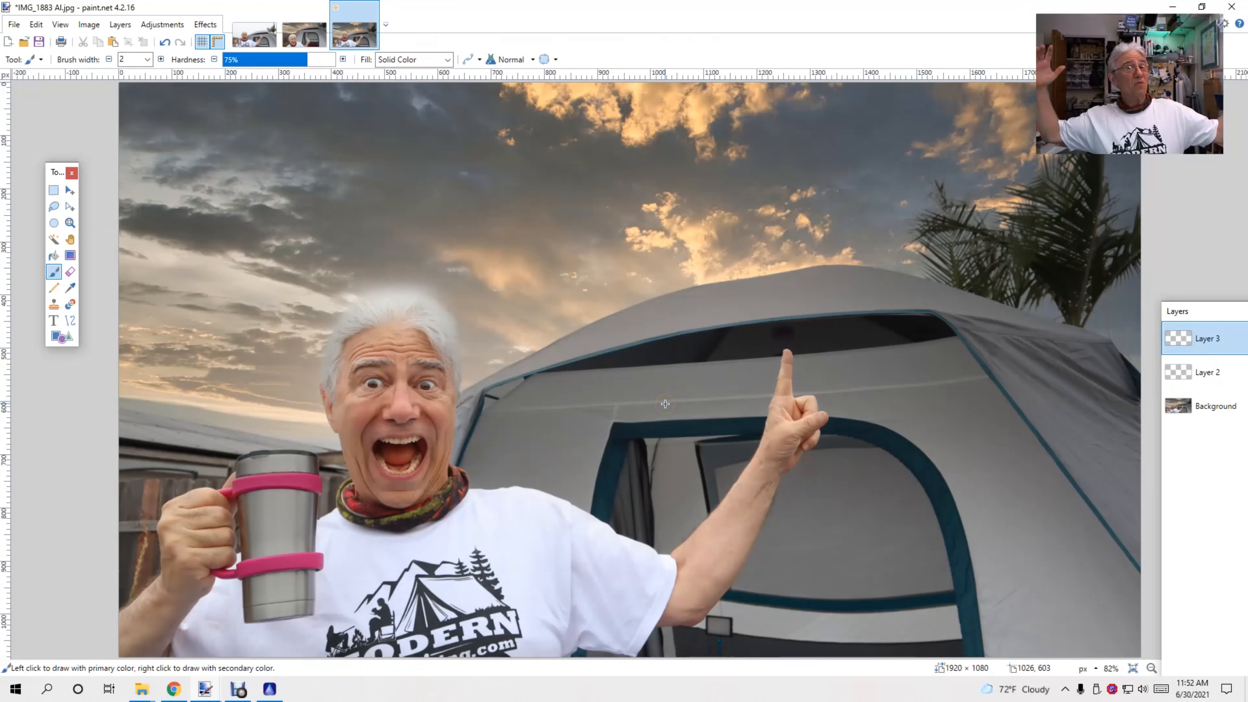
Open the BDV image from the CARDS folder of STOCK FOOTAGE 1 in Videos
key(ctrl+o)
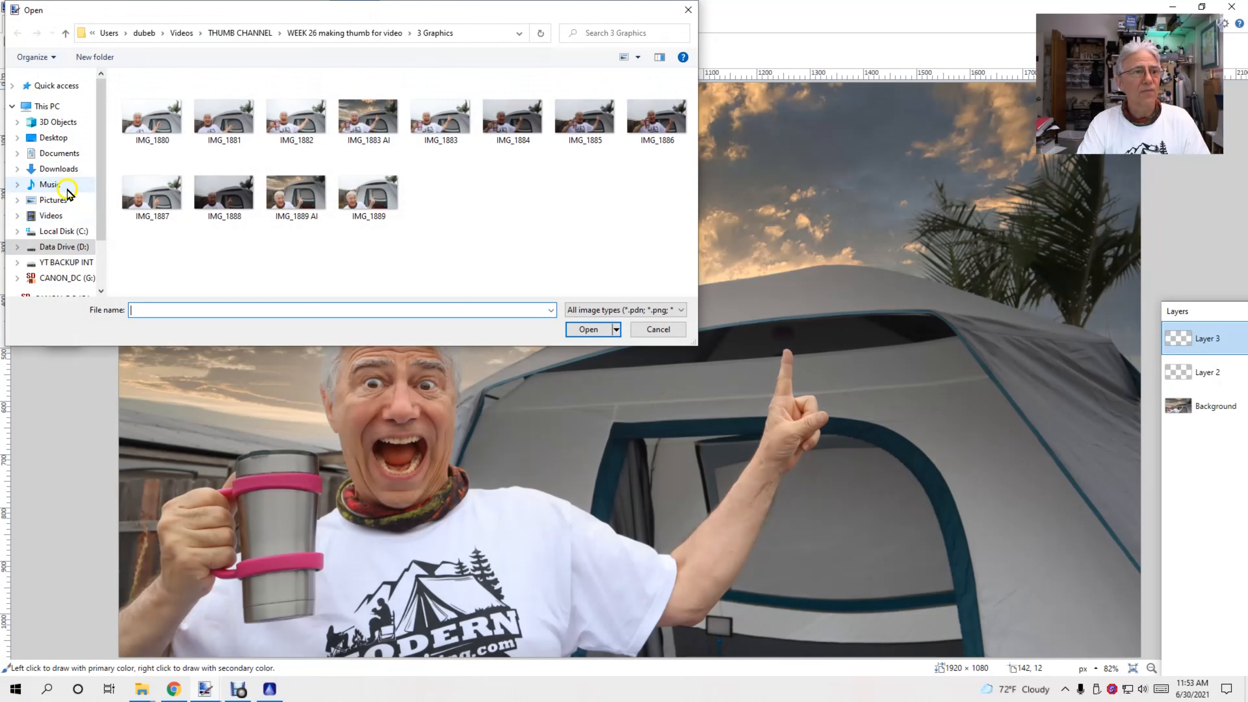
click(98, 211)
drag(98, 210, 92, 173)
click(88, 216)
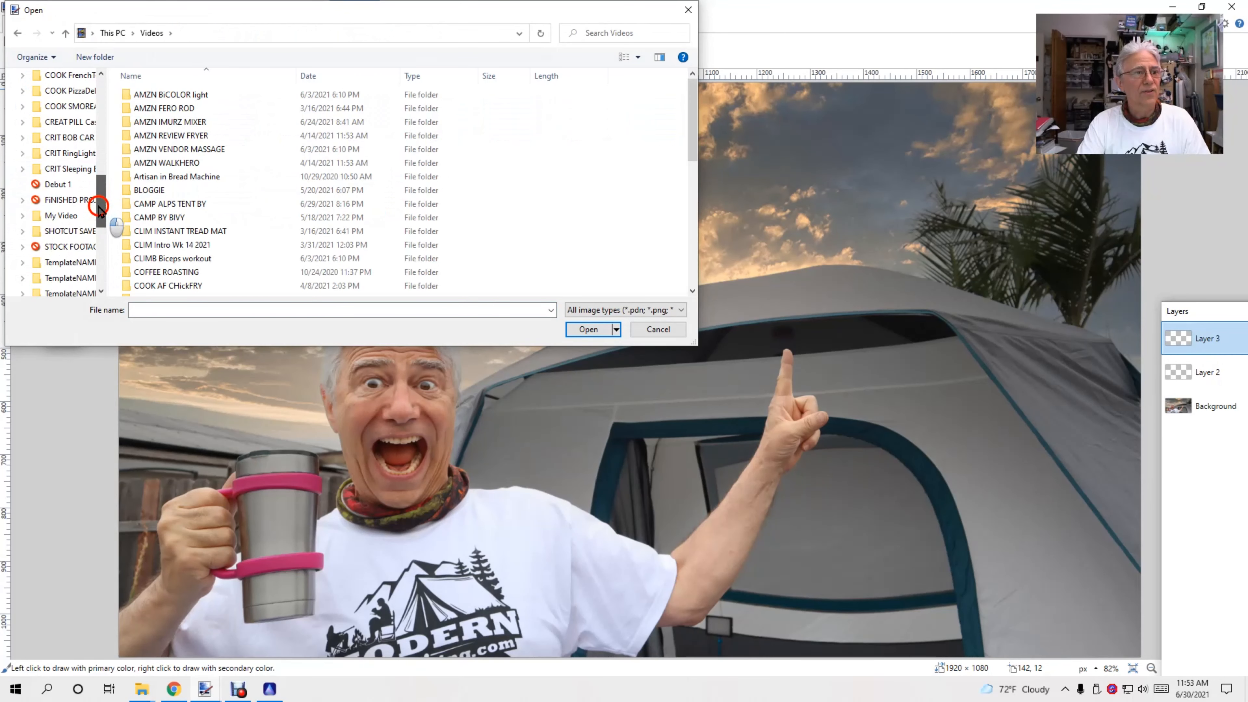
click(99, 218)
drag(99, 219, 100, 218)
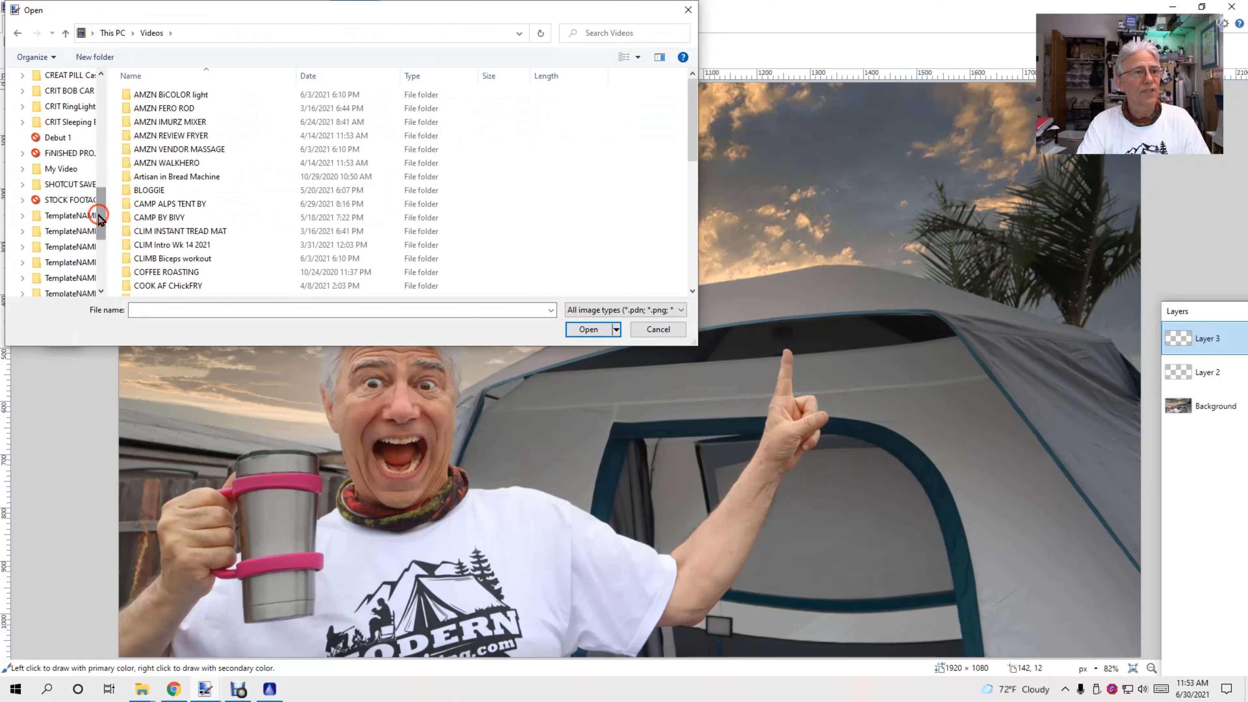
click(75, 202)
double_click(155, 81)
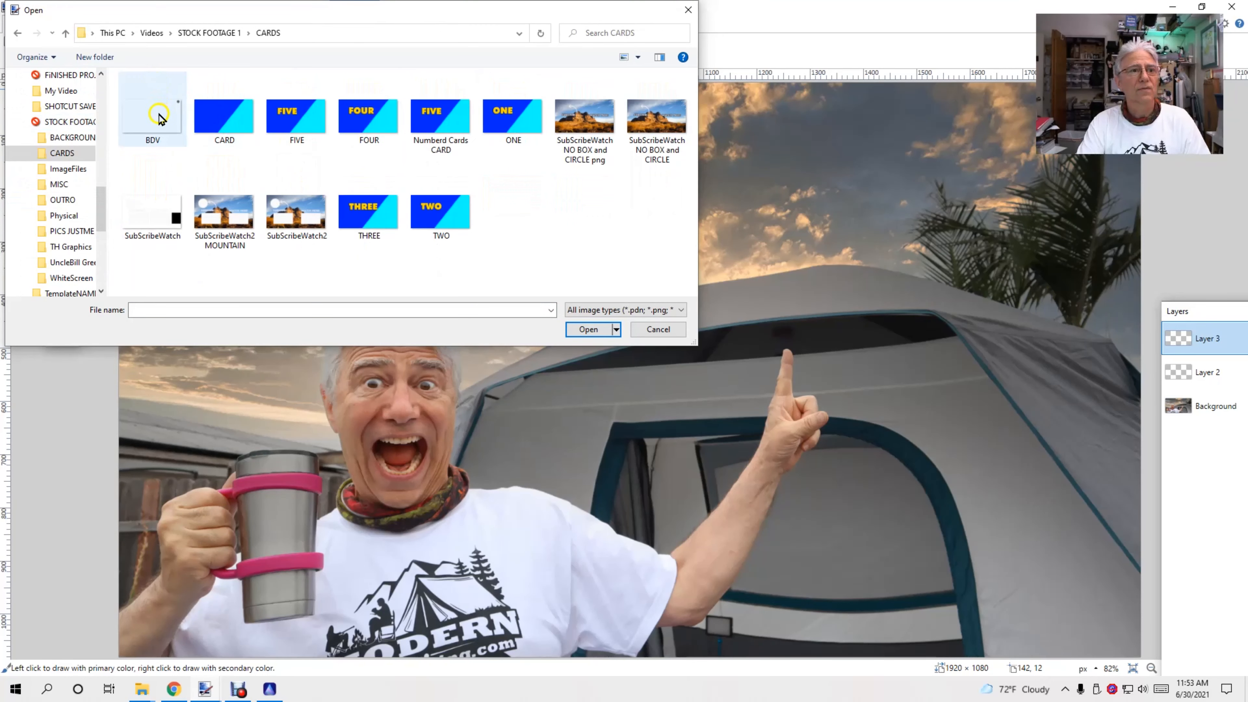
double_click(159, 118)
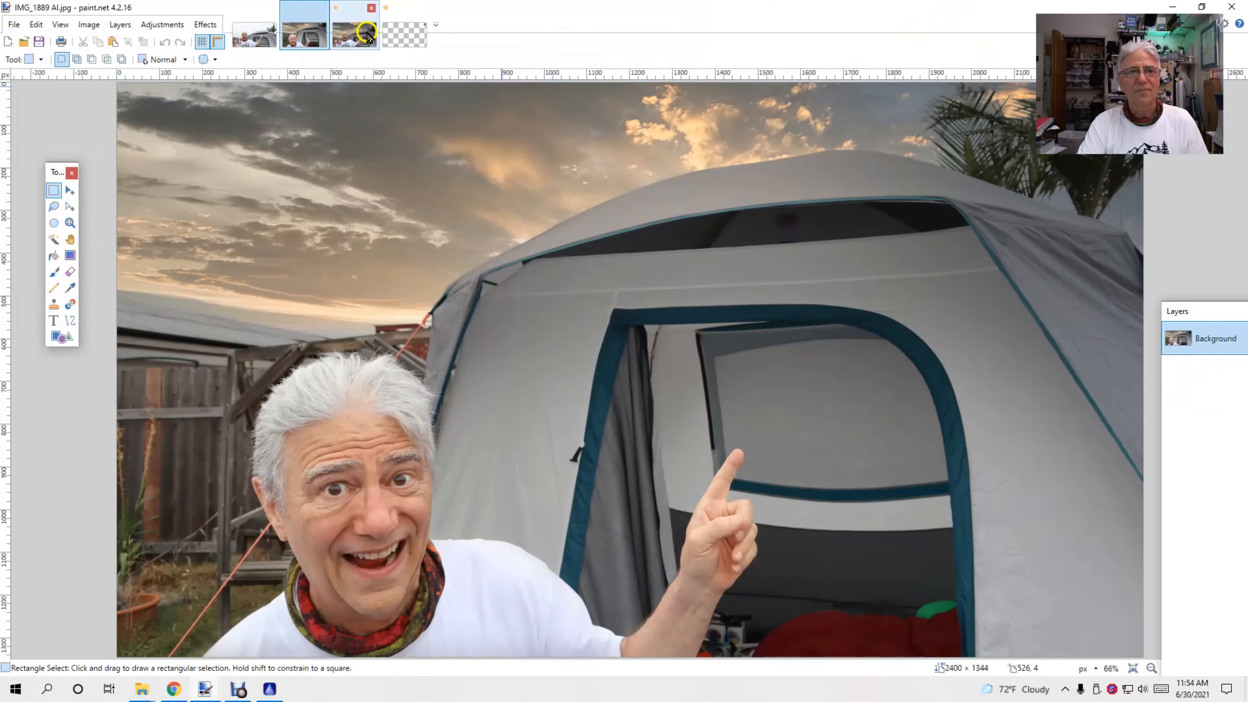
Return to IMG_1883 AI, close IMG_1889 AI, and paste the copied BDV logo near the upper-right corner of Layer 3
click(340, 25)
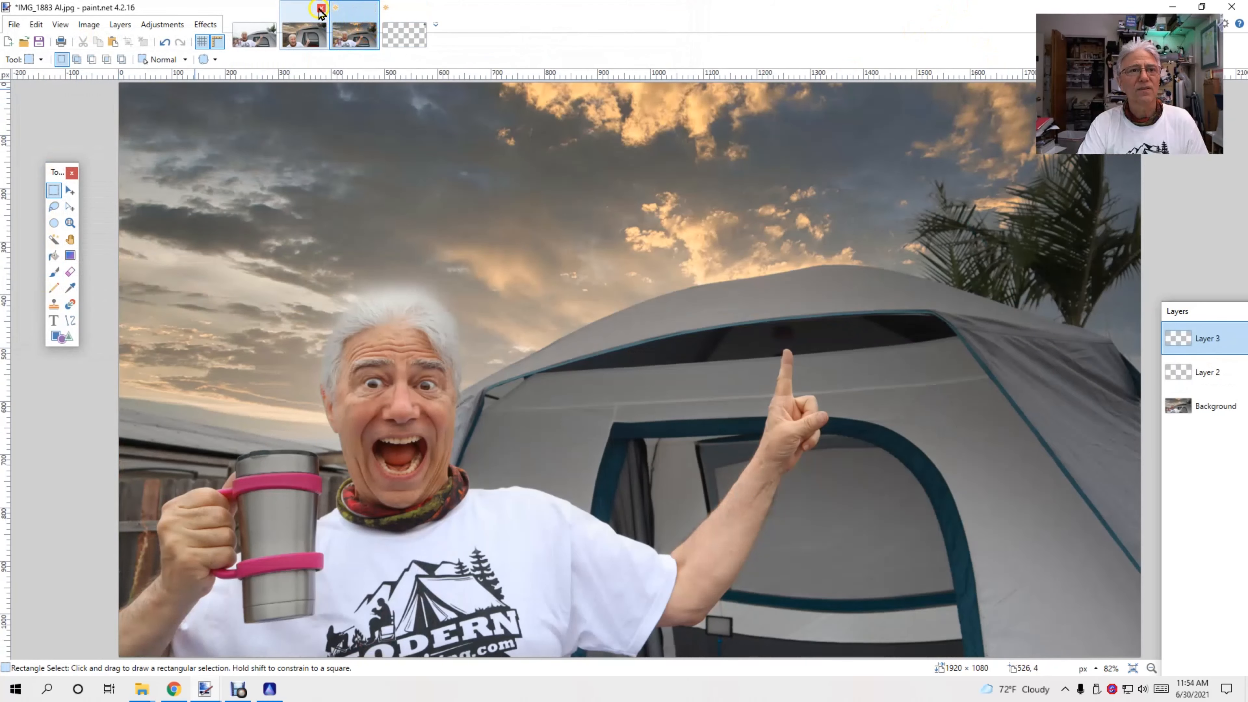
click(320, 9)
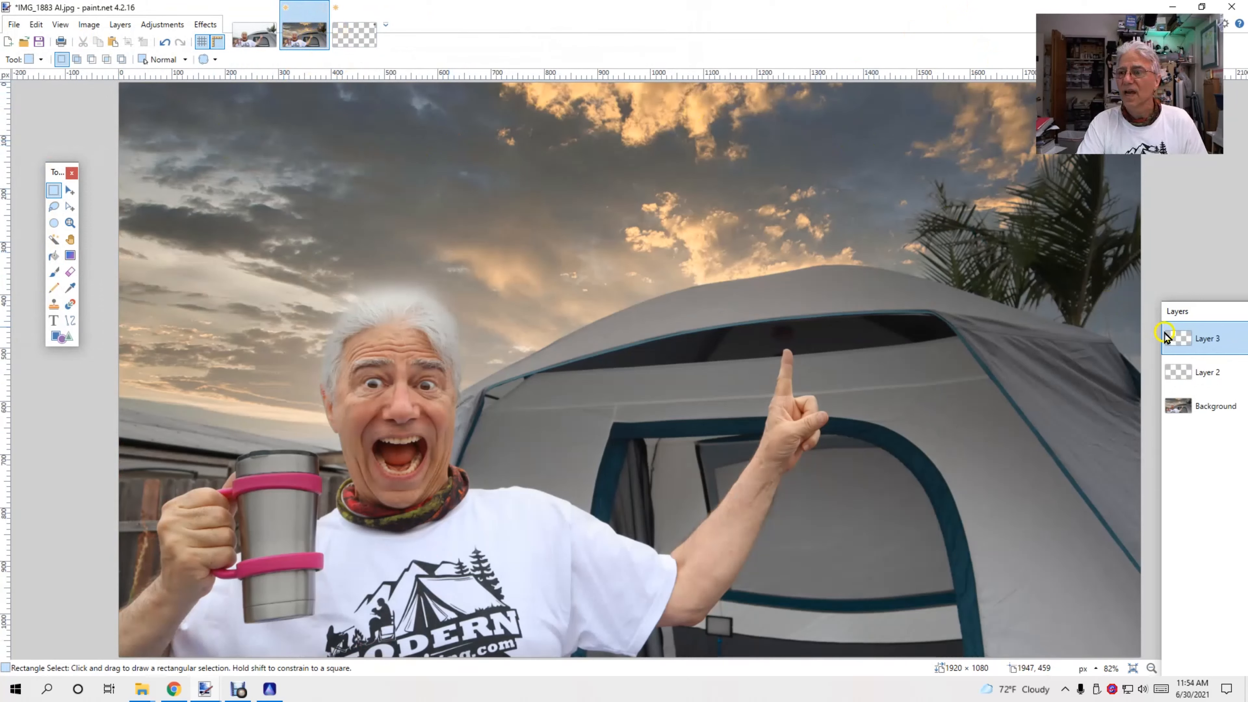
key(ctrl+v)
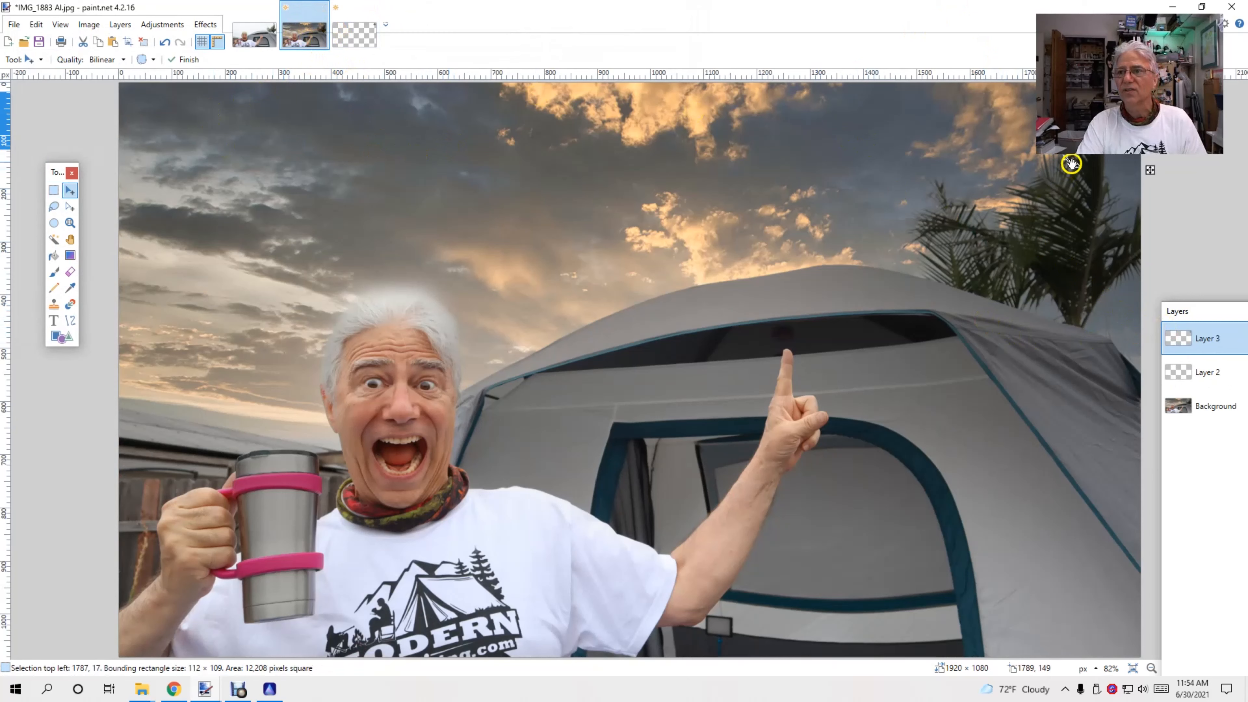
drag(1149, 172, 1133, 193)
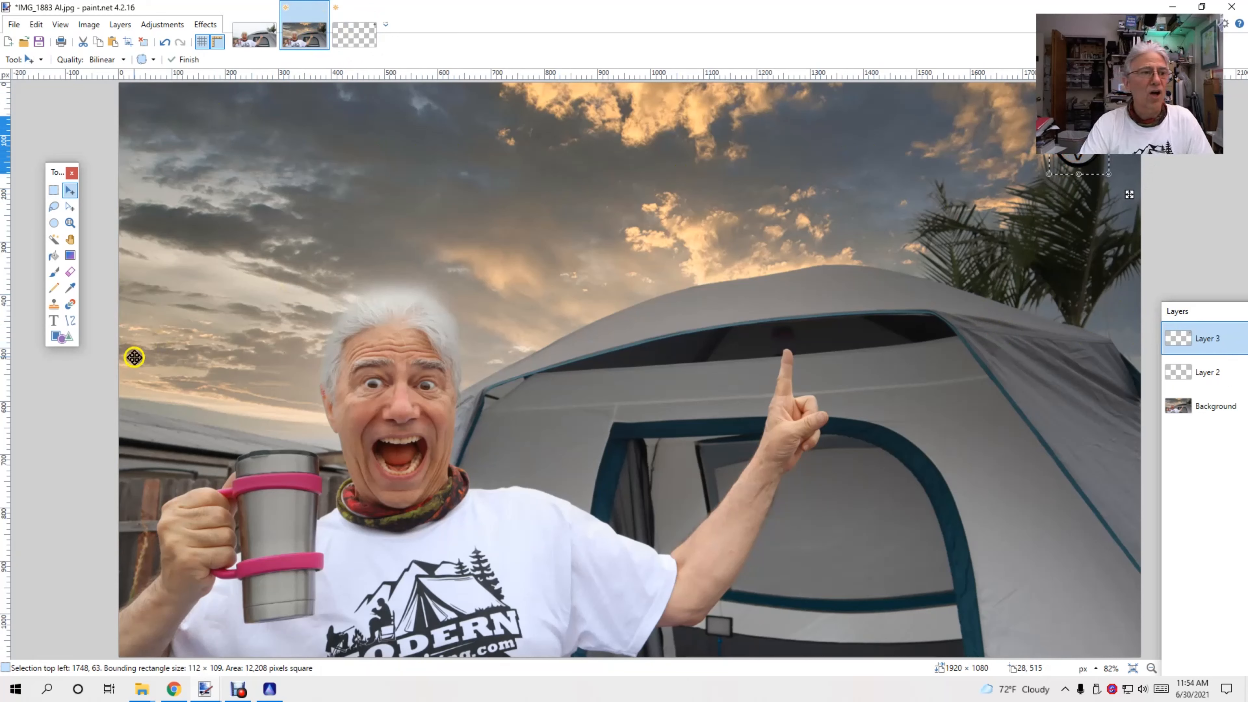
Set the Shapes tool to a green rectangle outline with brush width 9, and clear the selection around the pasted logo
click(61, 336)
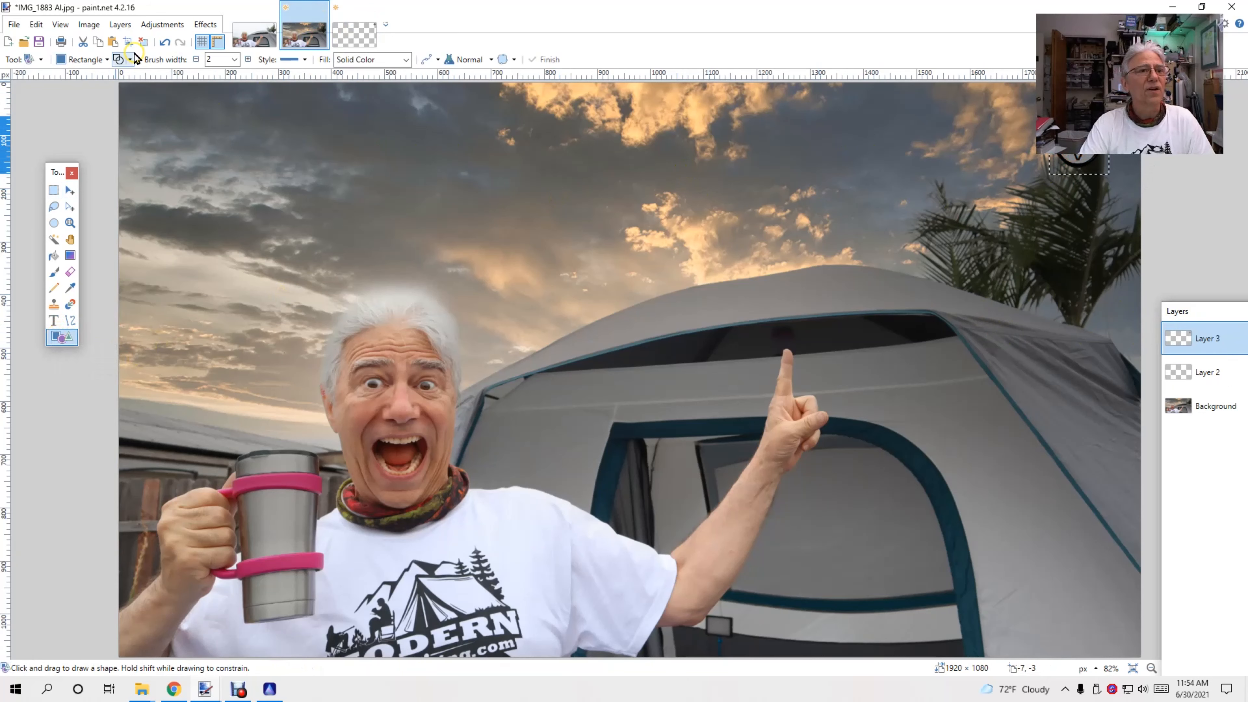
click(129, 60)
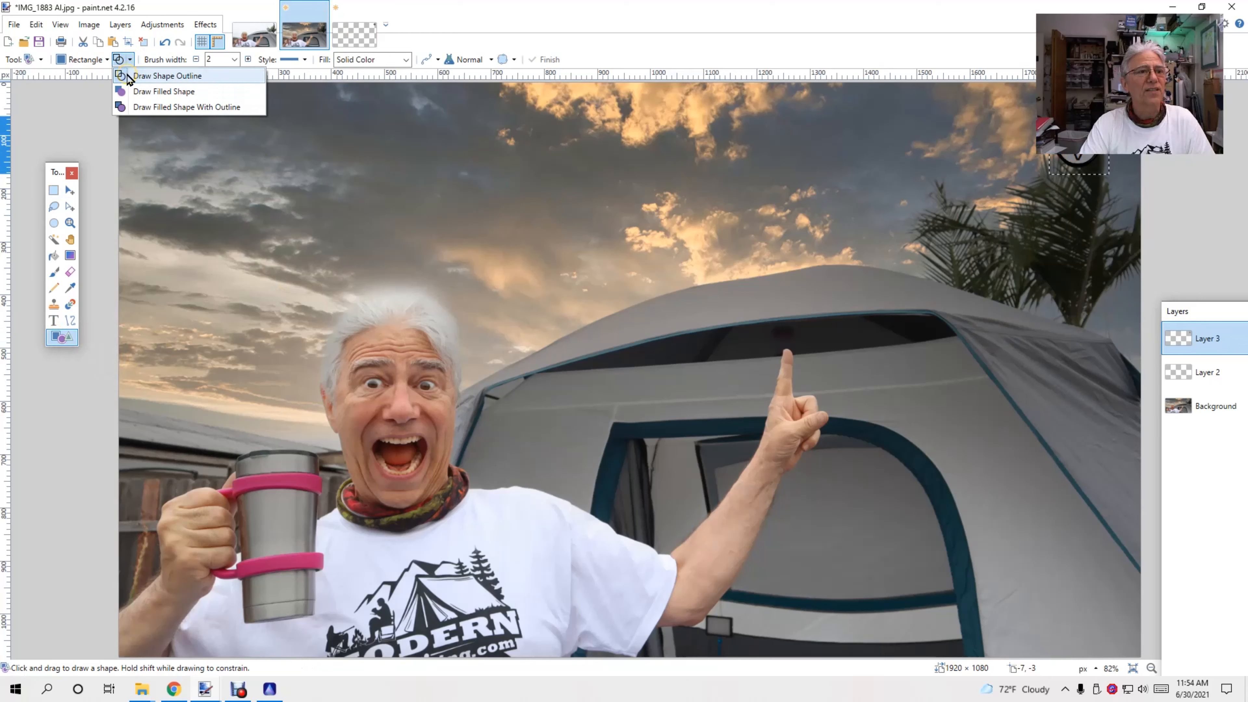
click(129, 76)
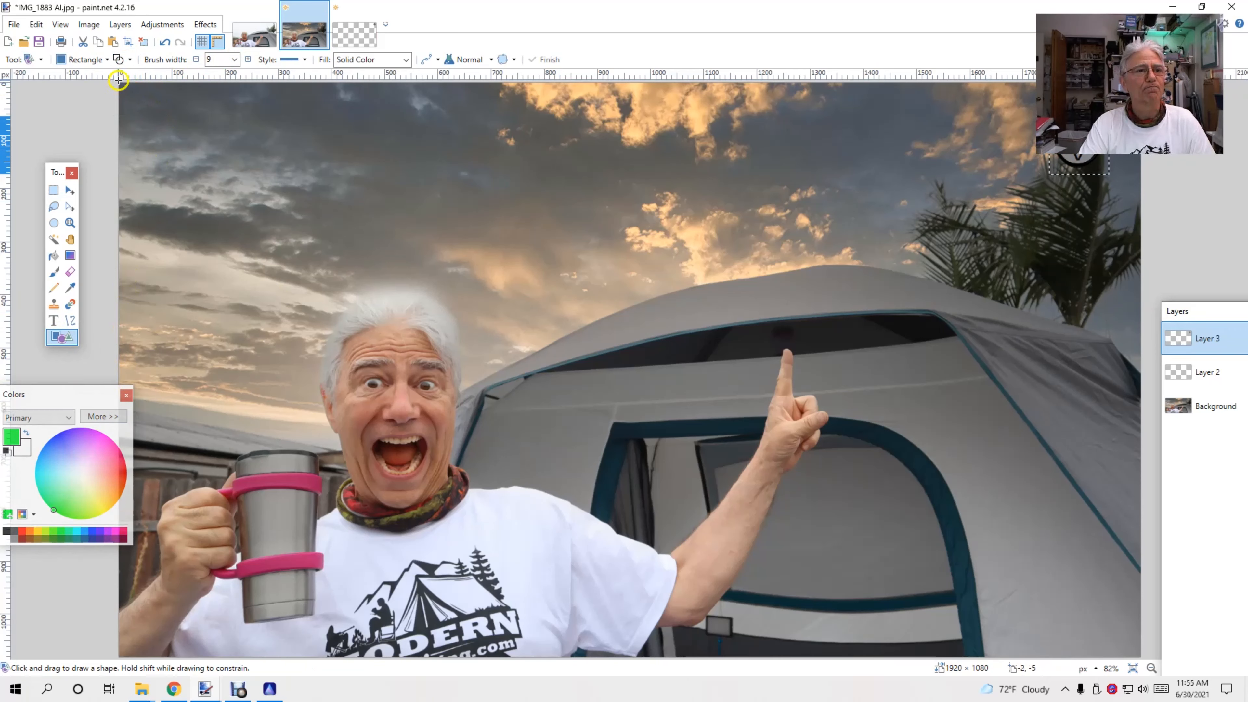
drag(118, 84, 434, 319)
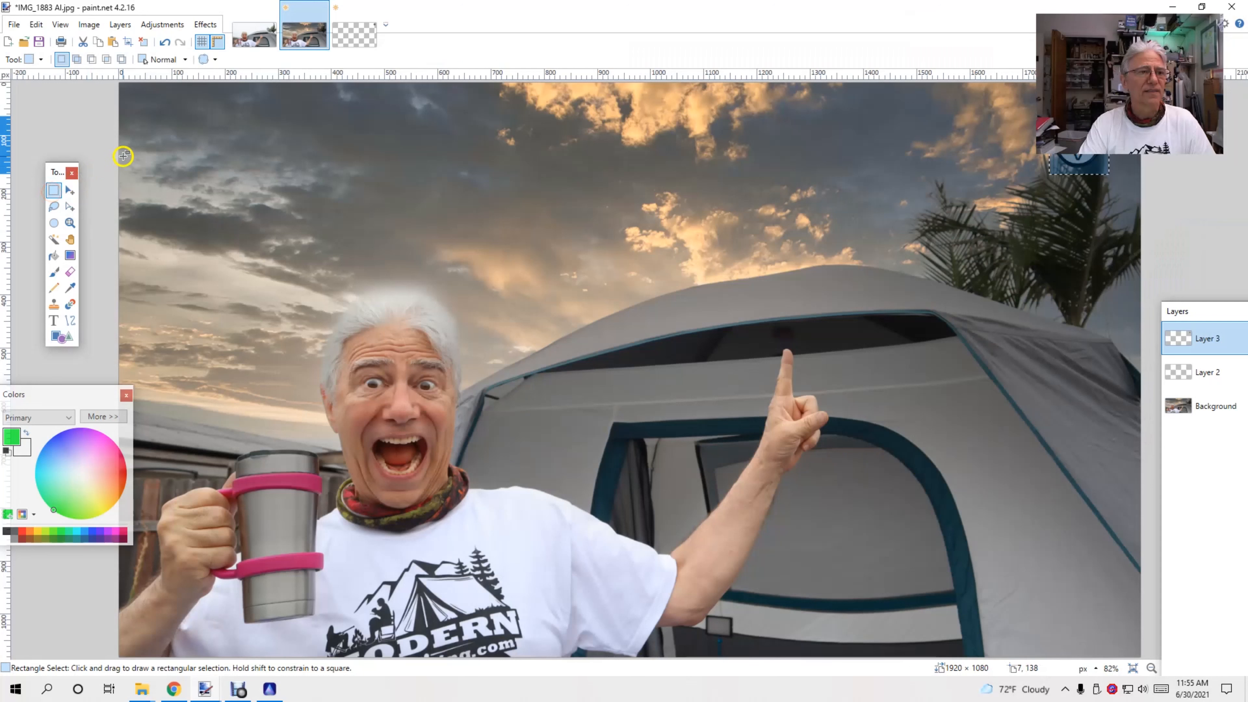
click(117, 155)
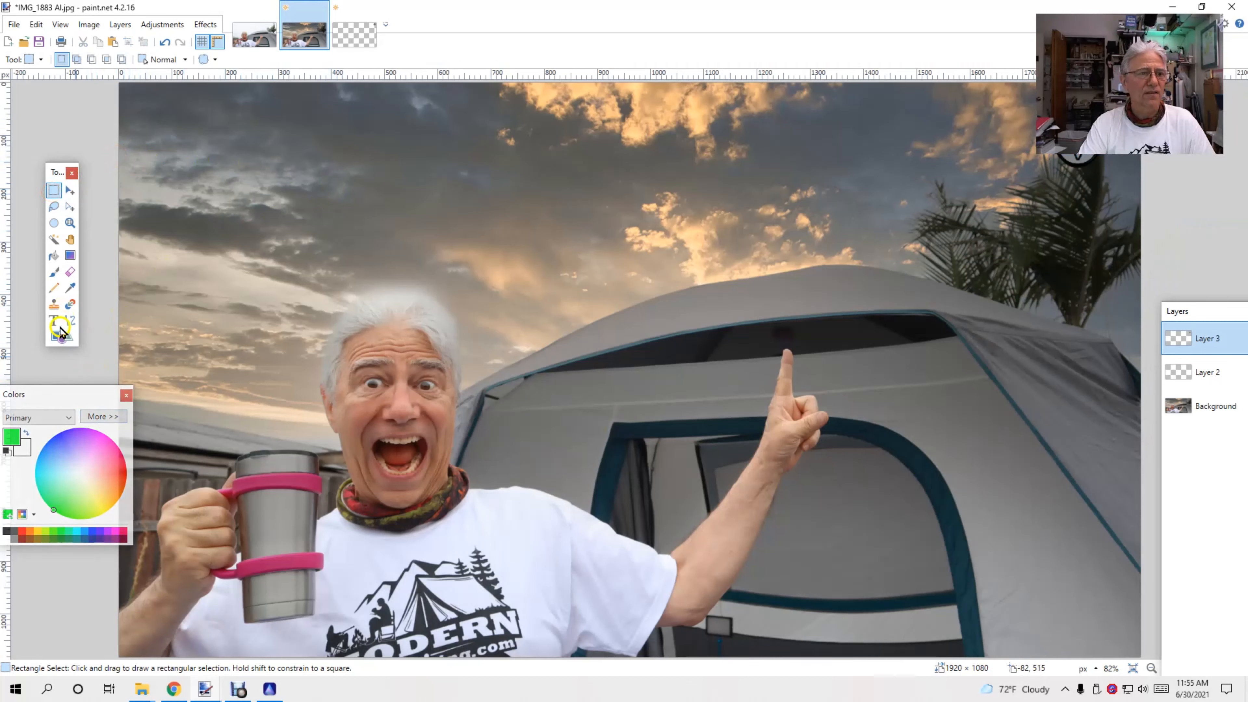
Draw a green rectangle outline of about 1921 × 1077 pixels along the canvas edges and set its brush width to 20
click(59, 338)
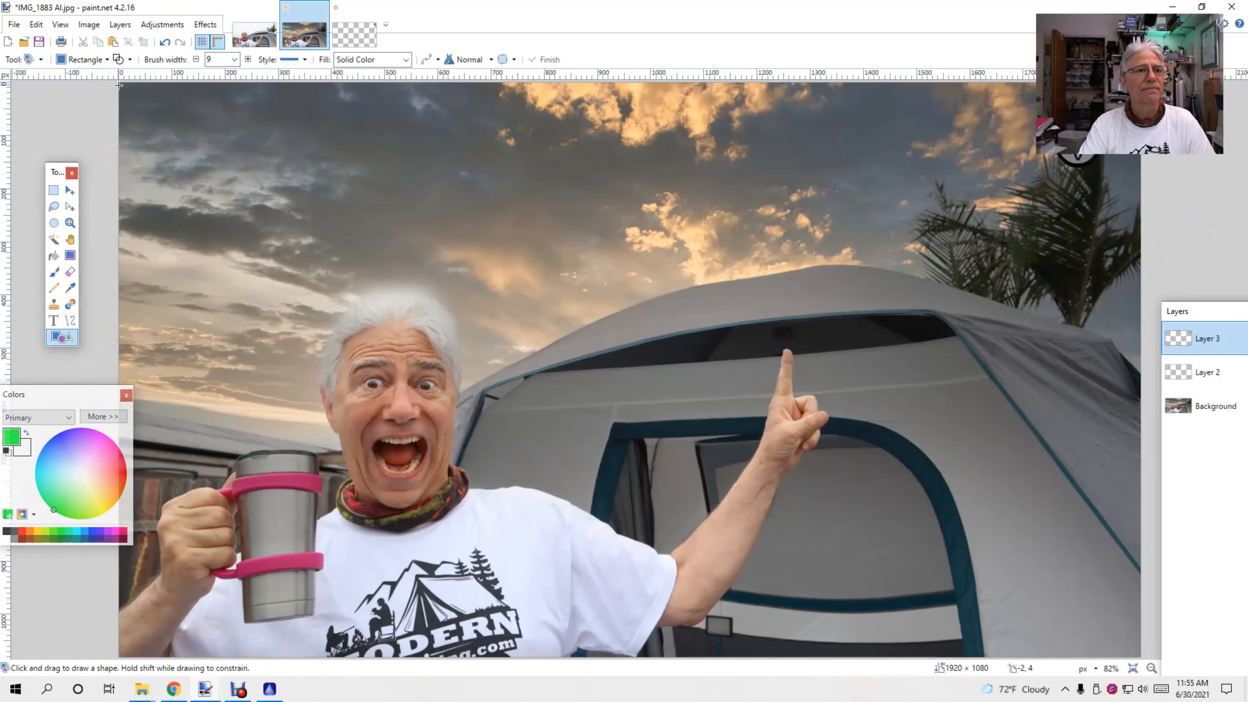
drag(118, 83, 1140, 655)
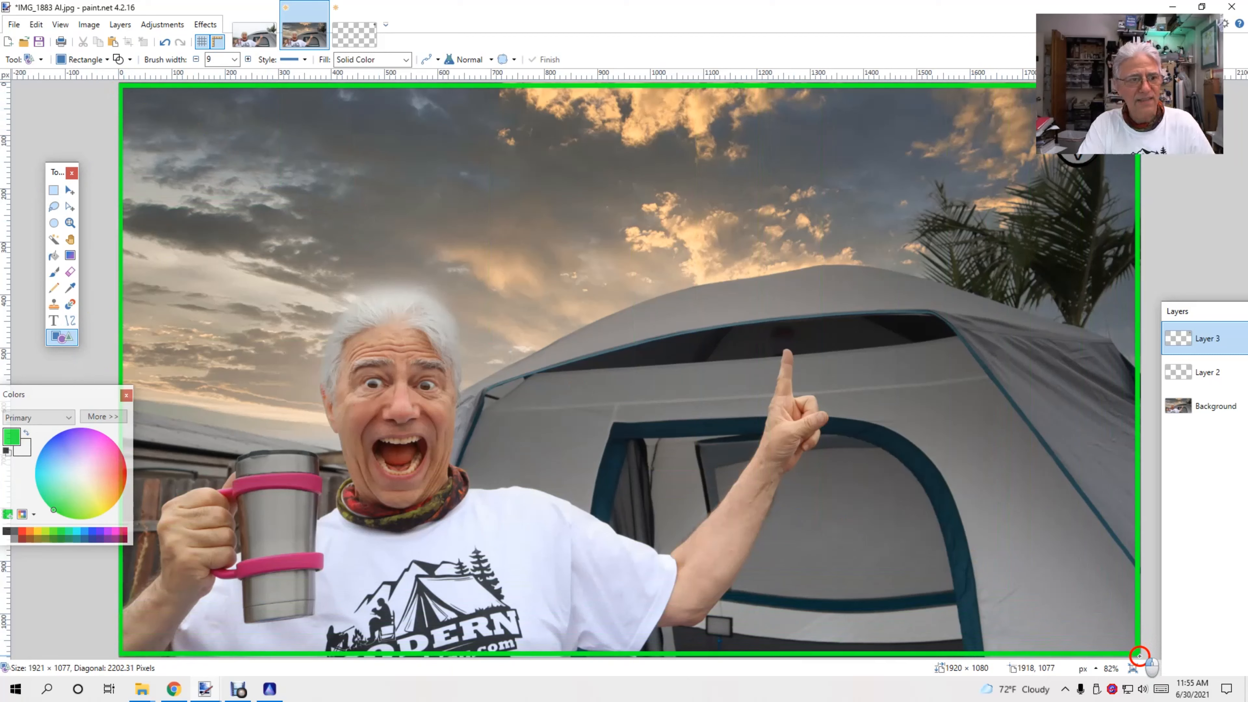
drag(1140, 655, 1139, 656)
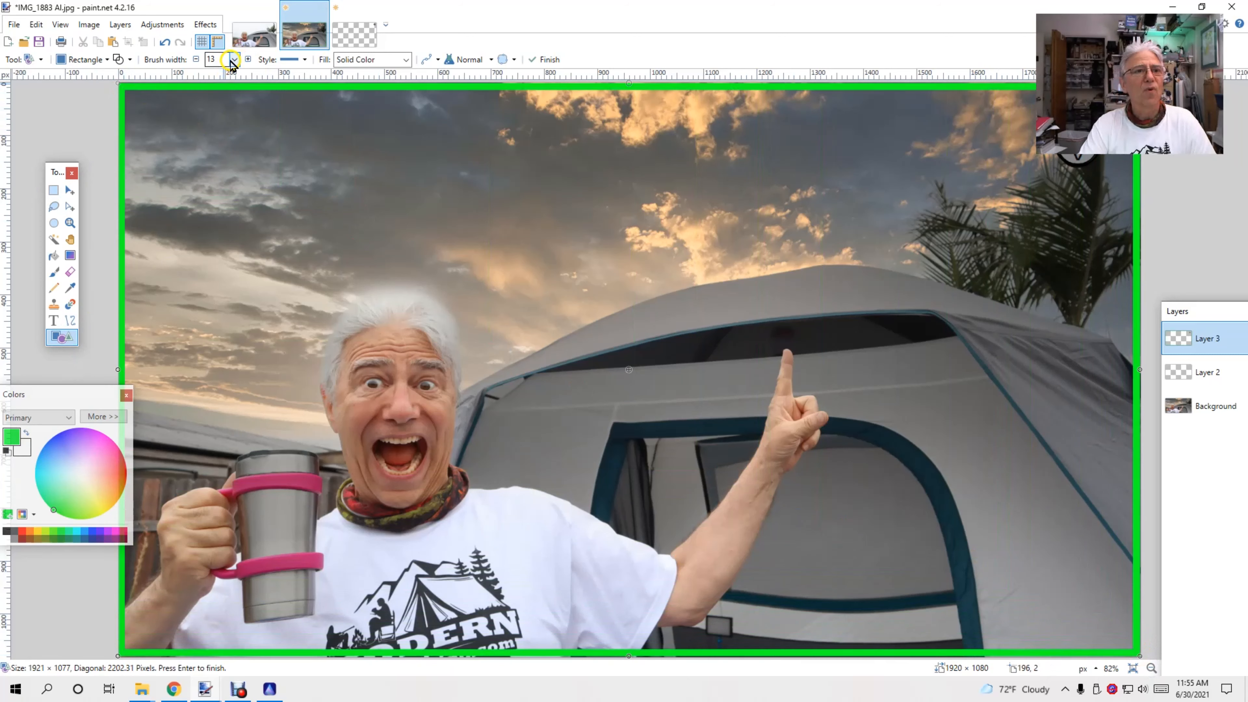
click(232, 60)
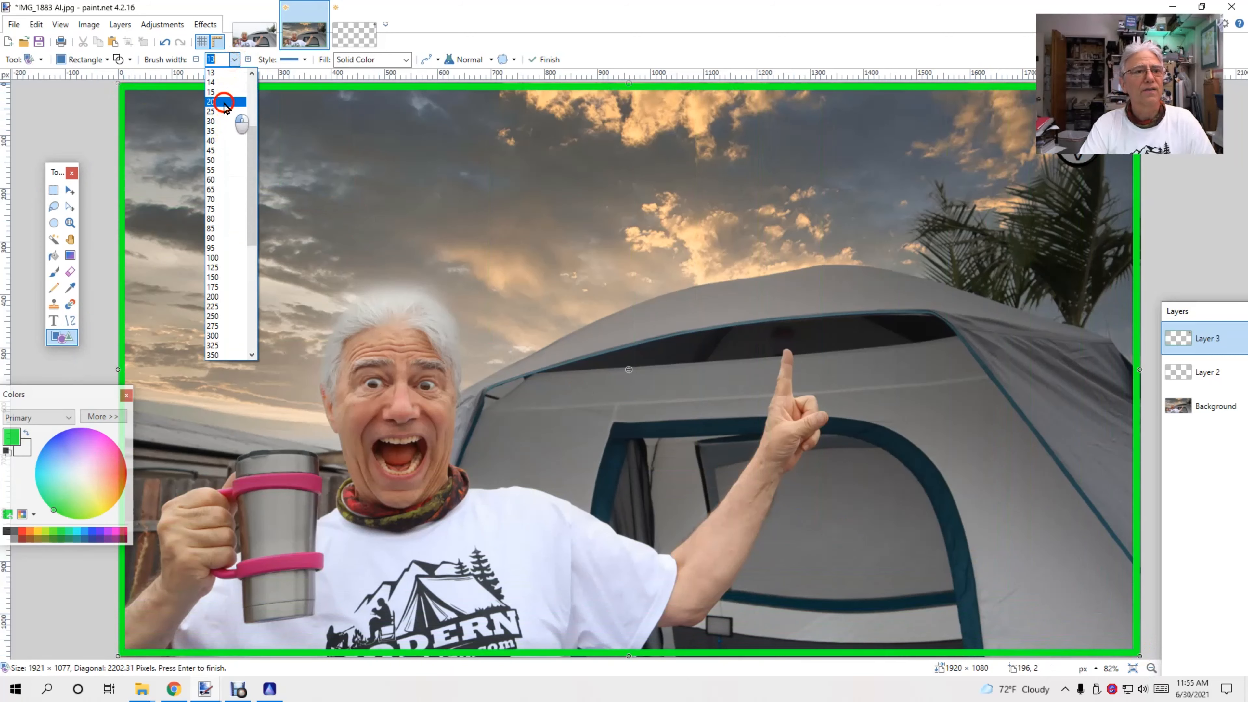
click(224, 101)
Apply a Drop Shadow with blur radius 0 to the green border on Layer 3, and make Layer 2 the active layer
click(205, 24)
mouse_move(320, 142)
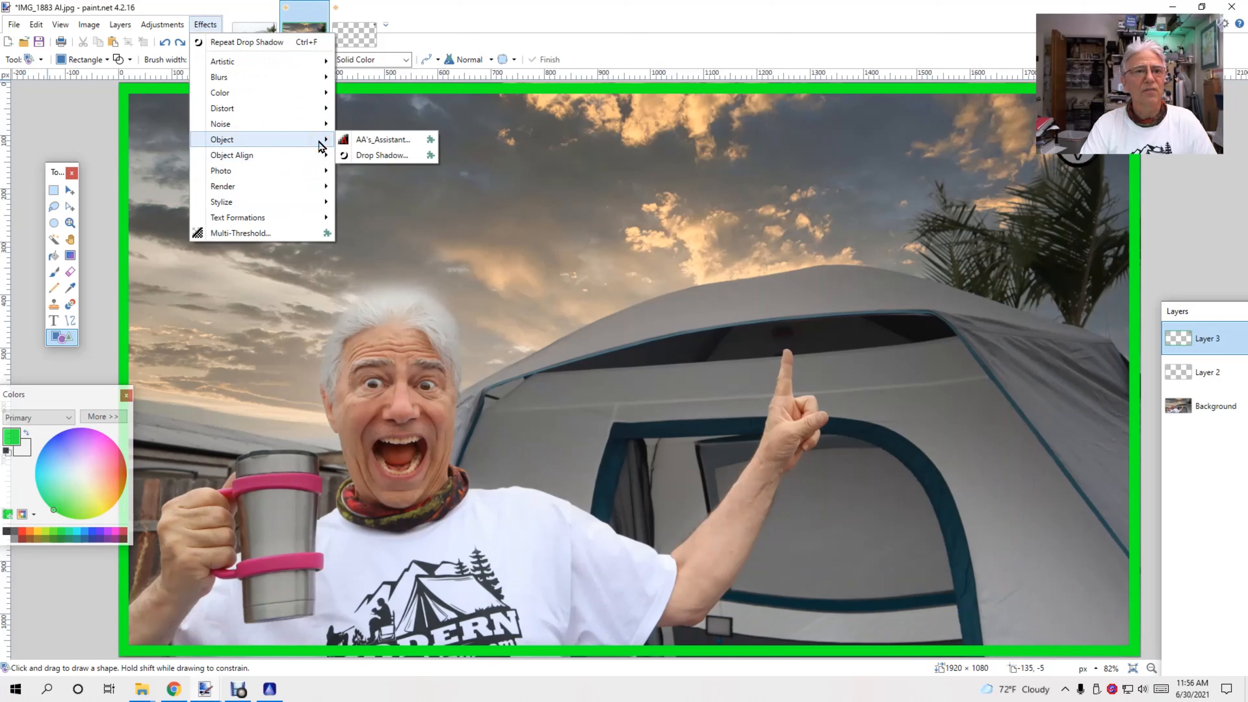
click(364, 156)
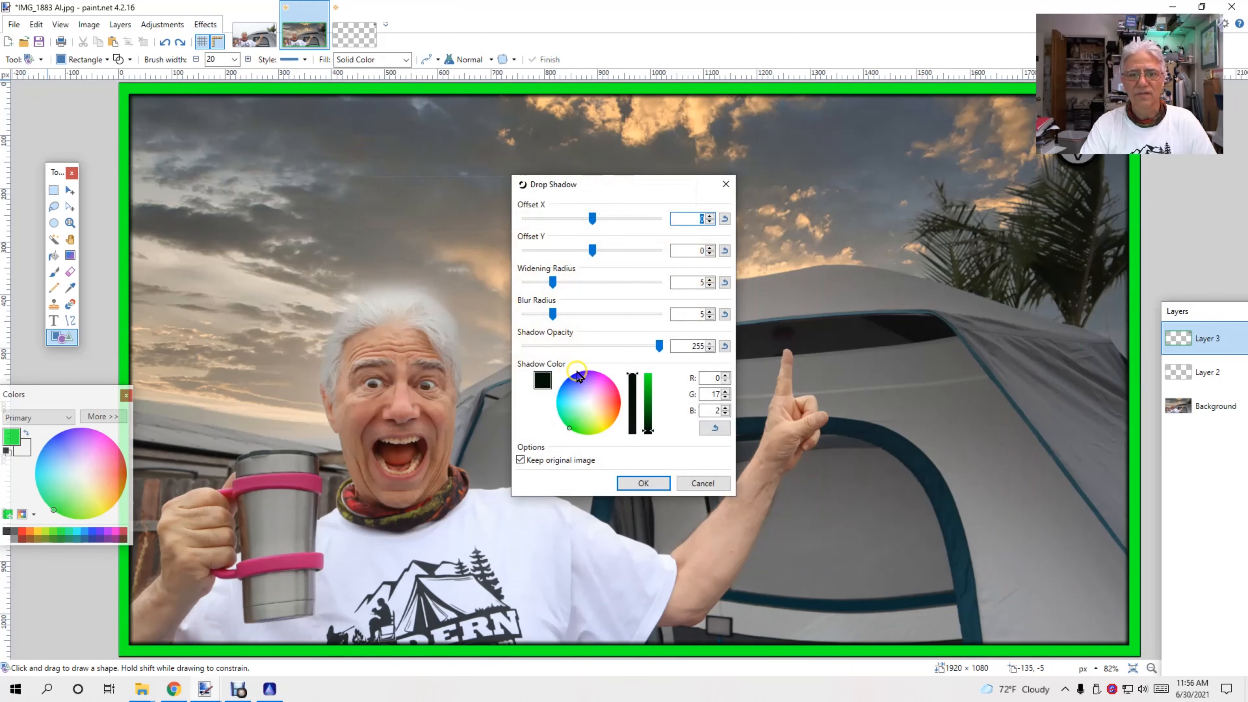
drag(553, 314, 474, 315)
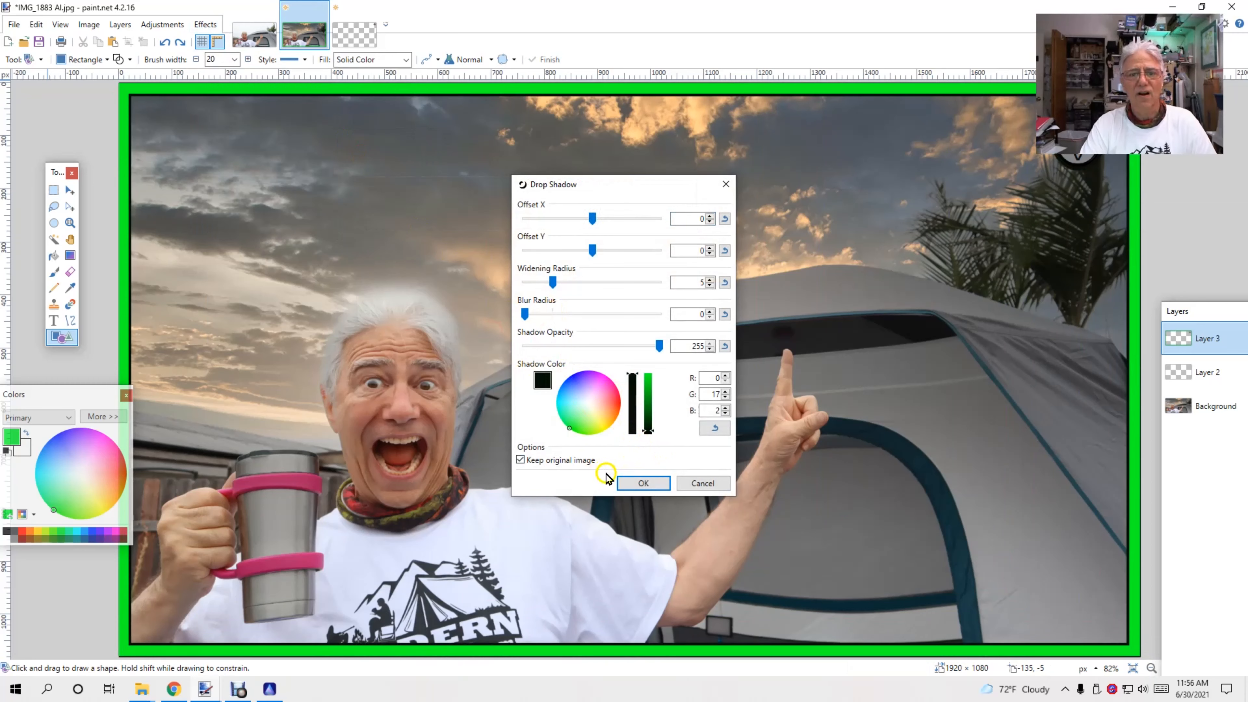
click(632, 484)
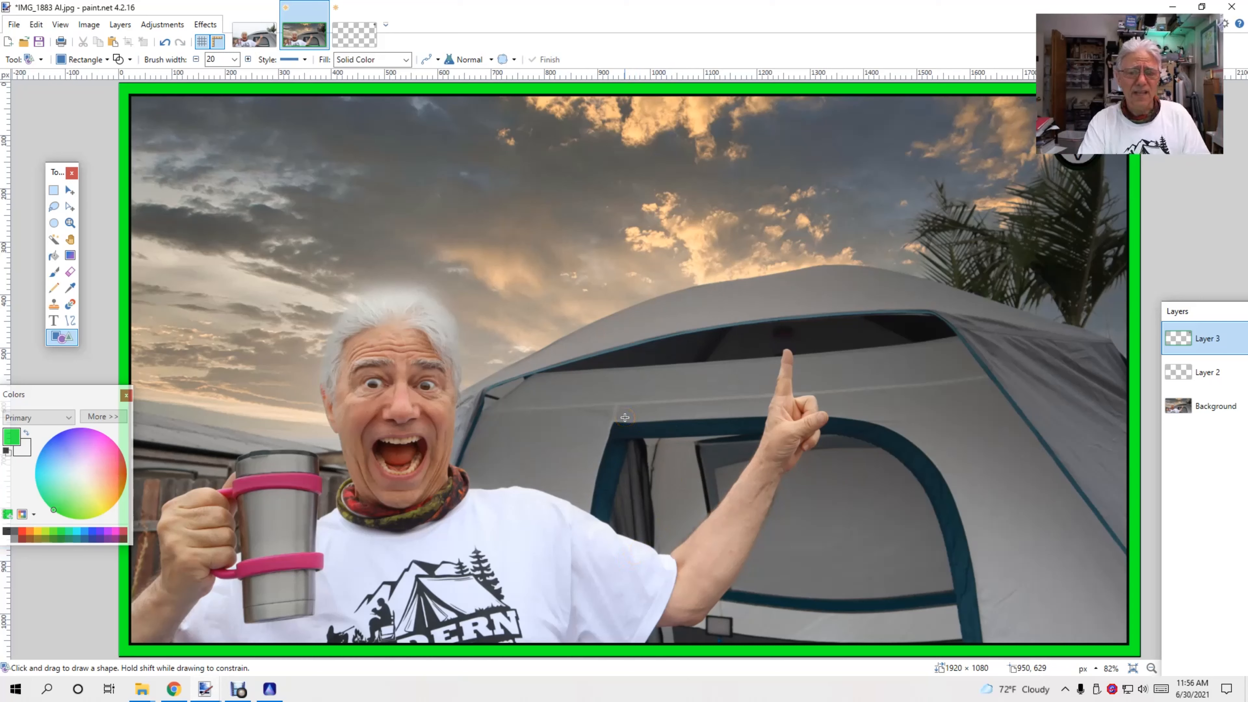
click(1193, 381)
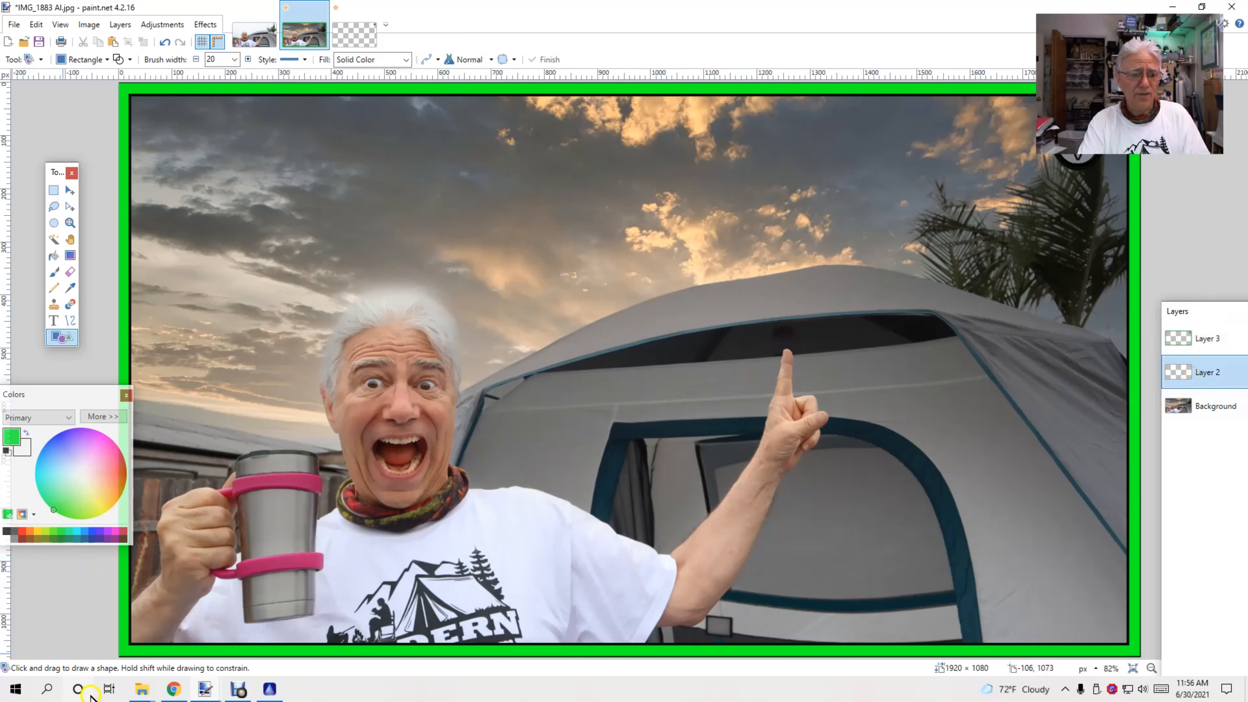
click(170, 689)
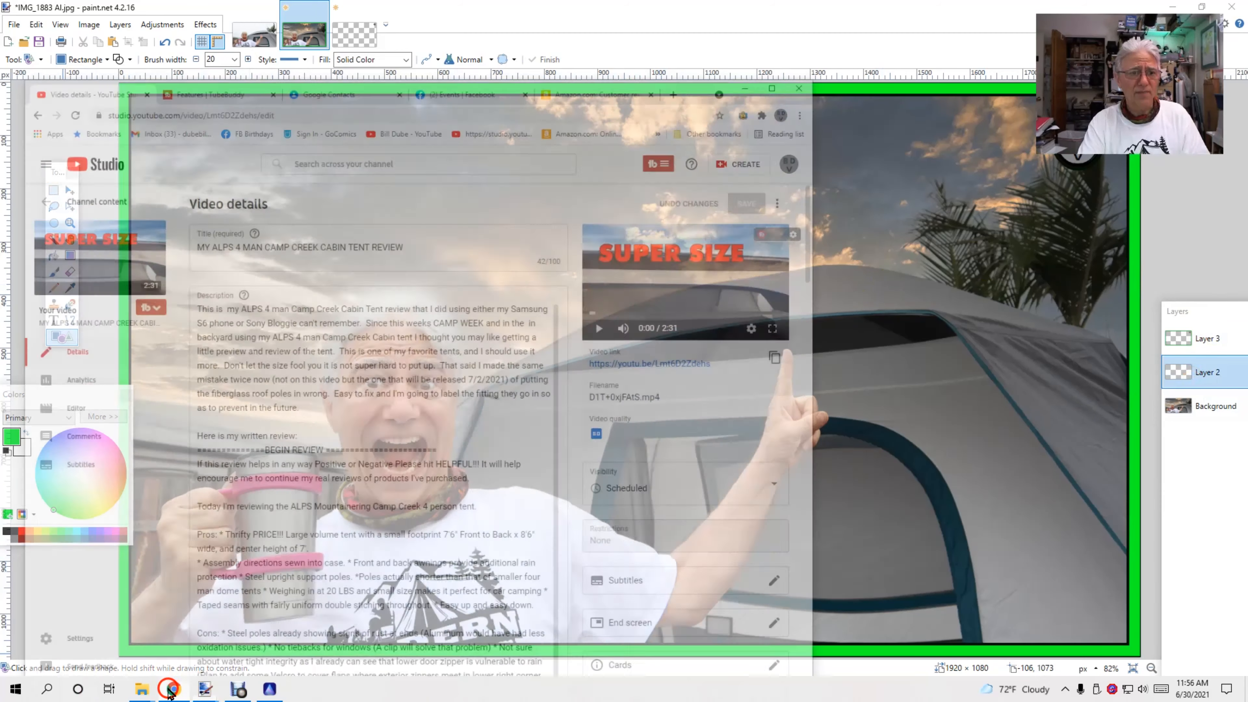
click(169, 690)
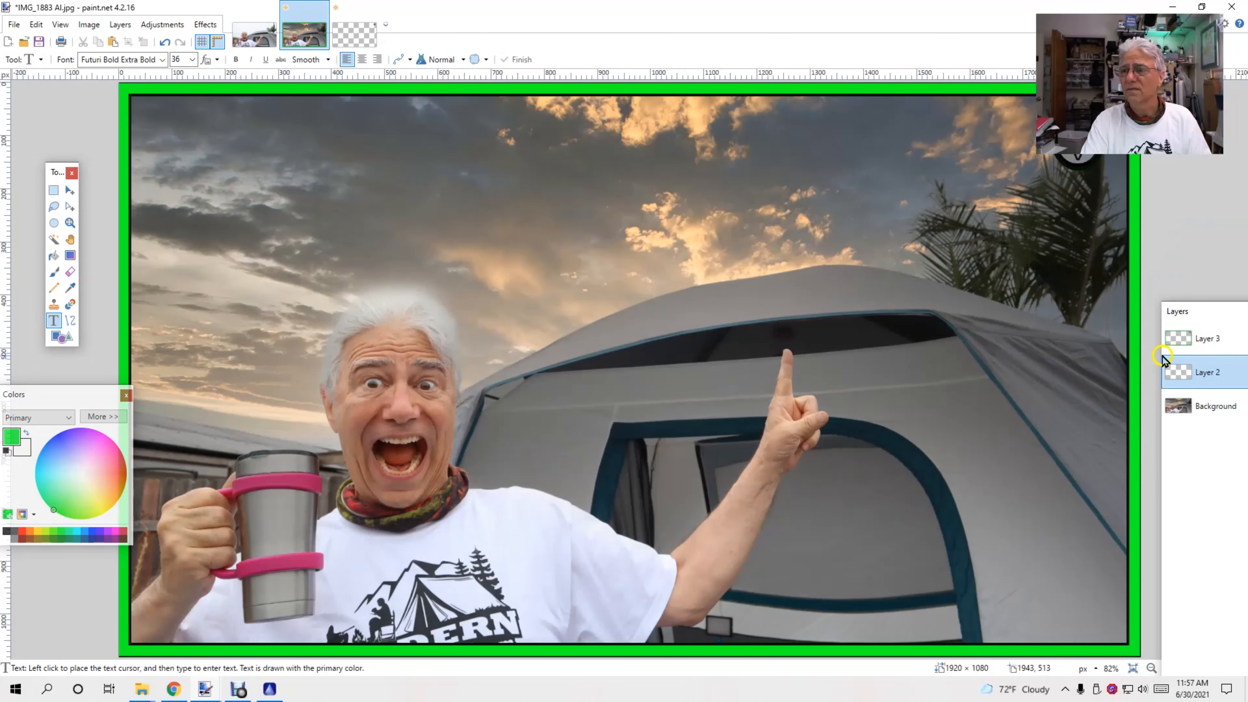
Rename Layer 3 as "border" and Layer 2 as "BIG !"
double_click(1189, 339)
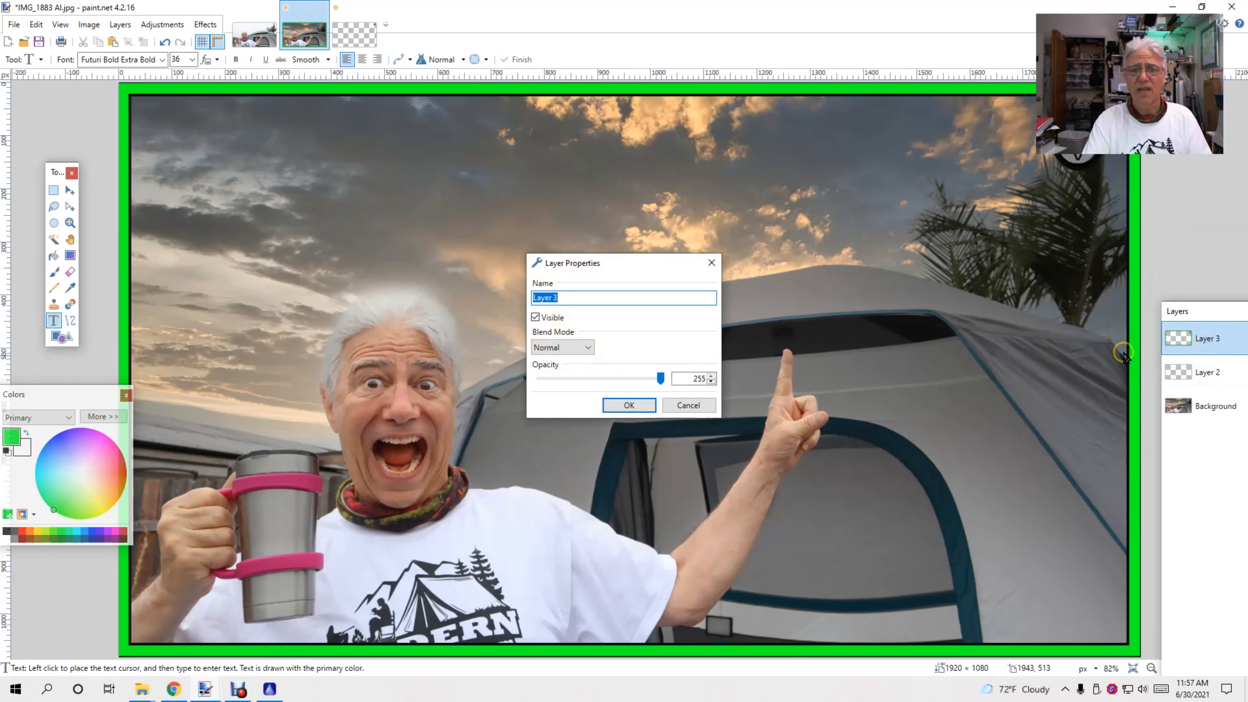
text(bor)
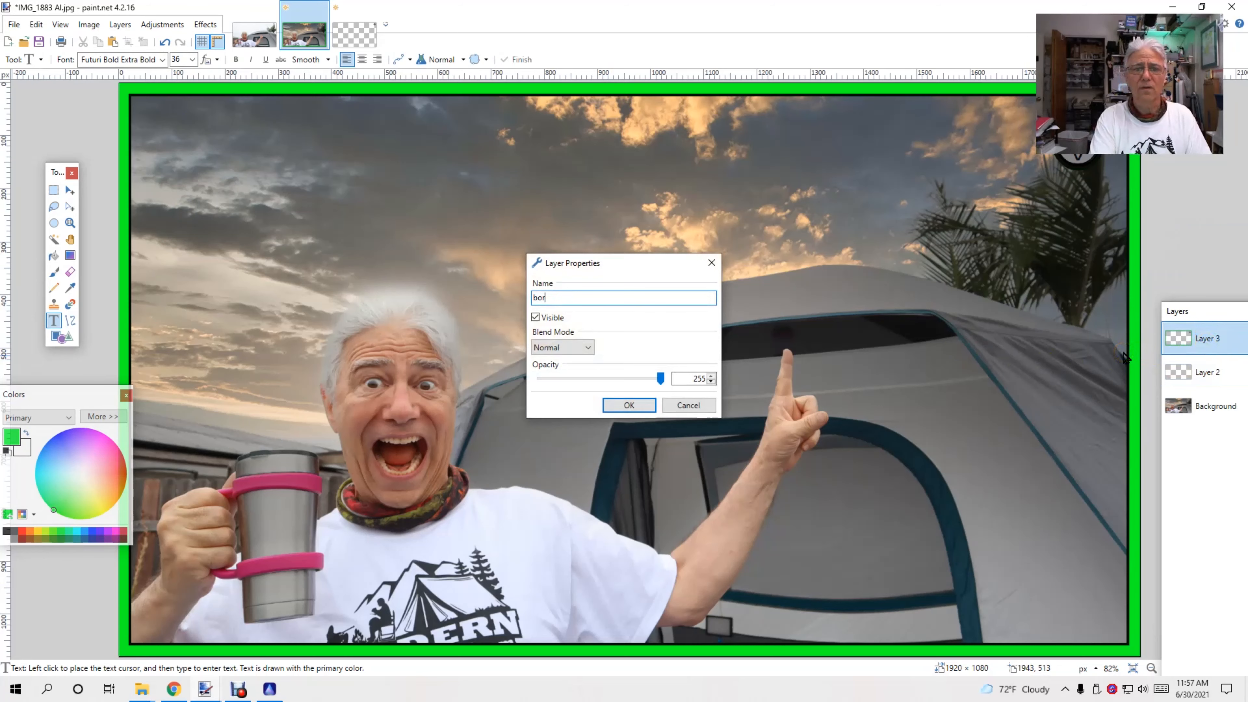
text(der)
key(Return)
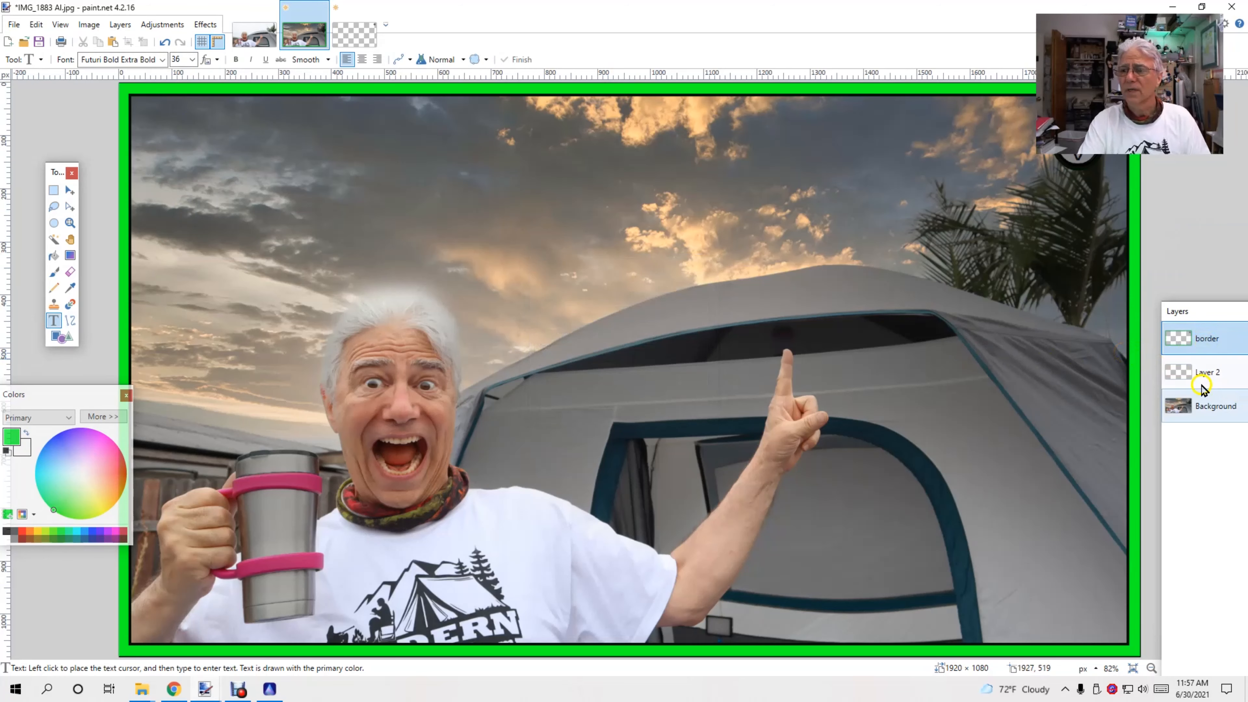
double_click(1212, 373)
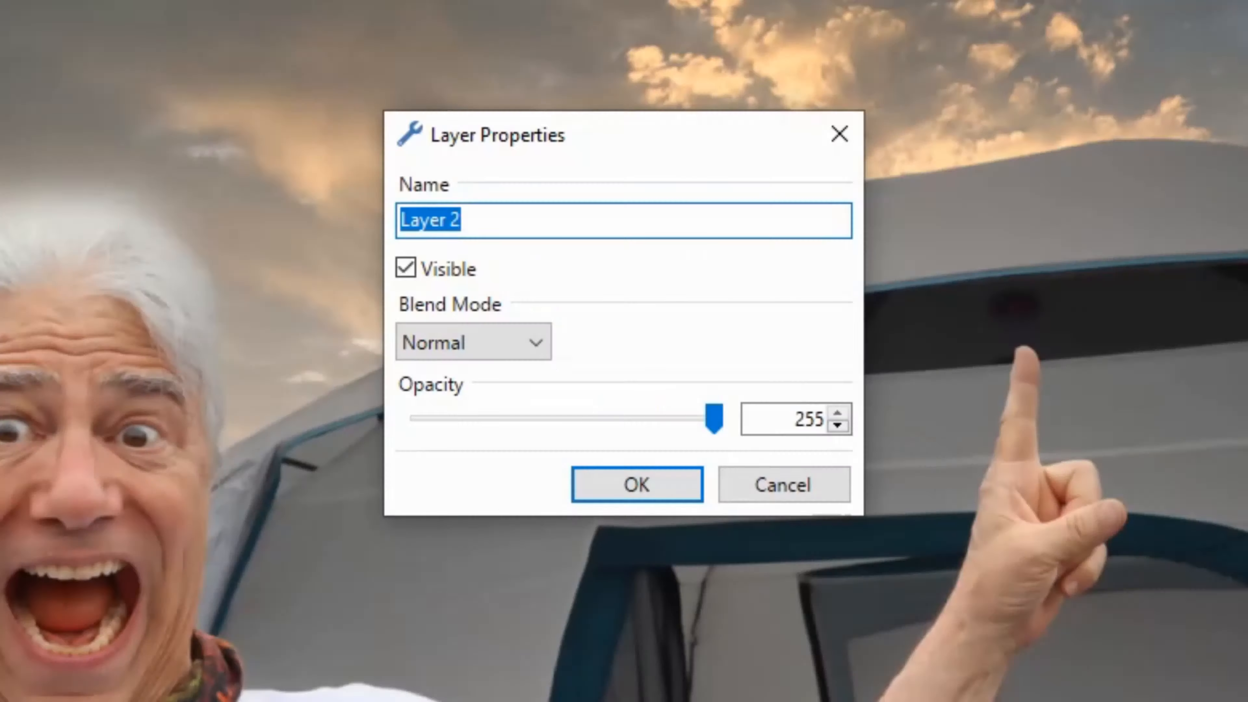
text(B)
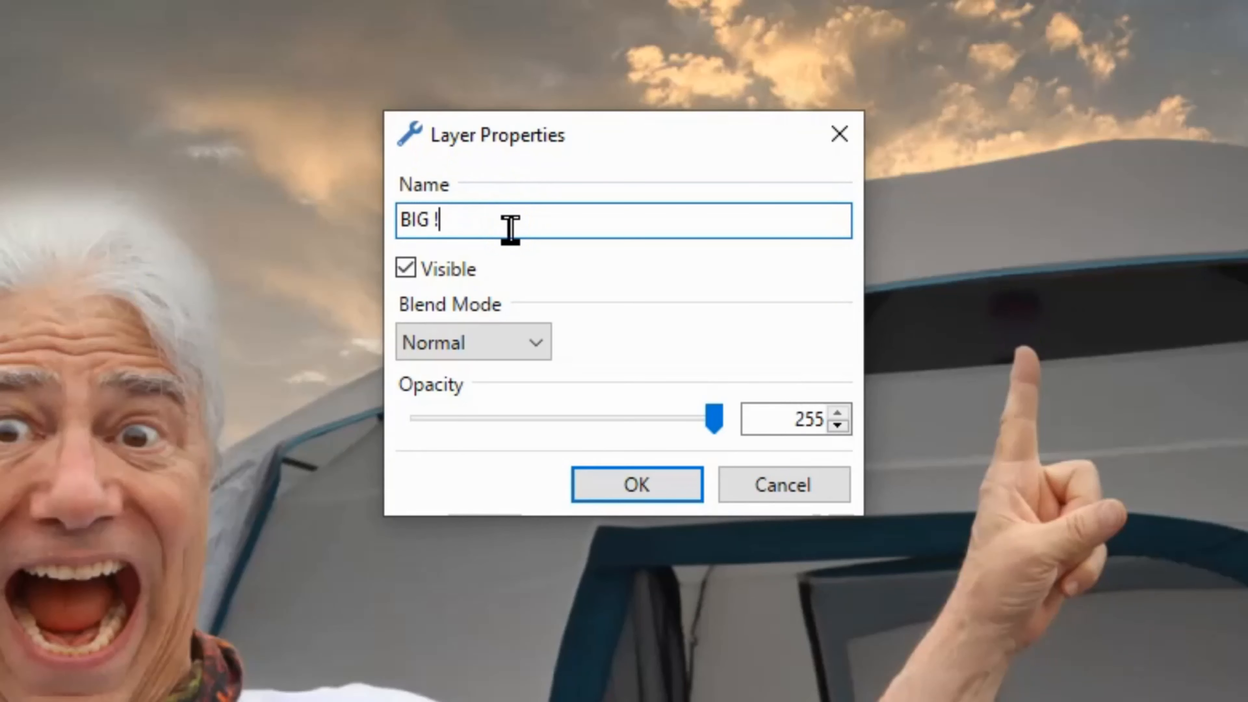
text(IG !)
drag(479, 215, 366, 213)
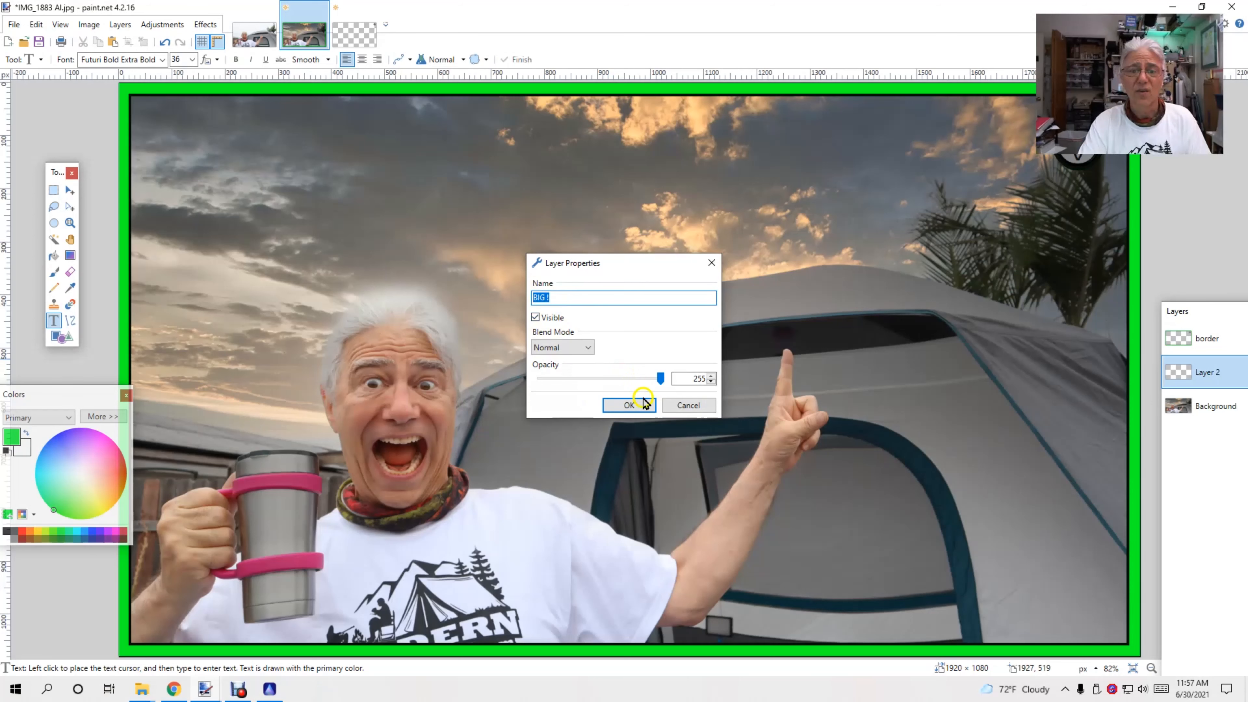
click(636, 484)
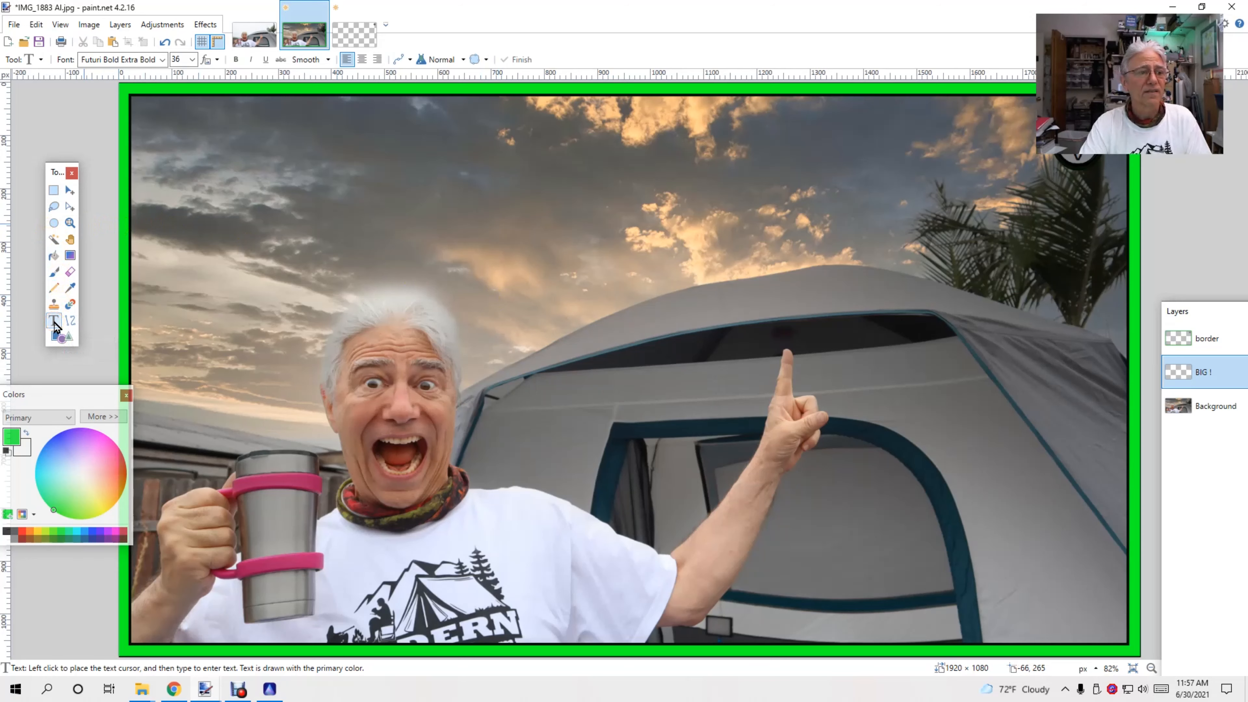
Set the primary color to a bright pink-red similar to the mug's handle
click(45, 539)
click(115, 531)
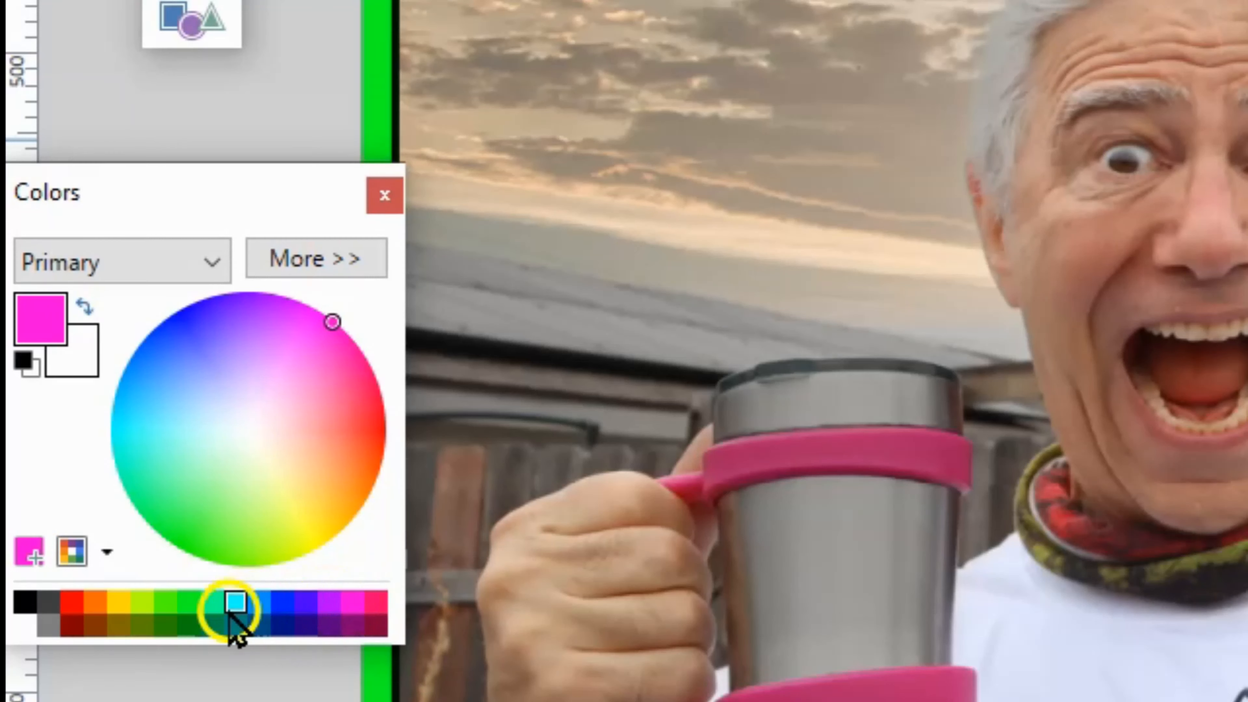
click(175, 596)
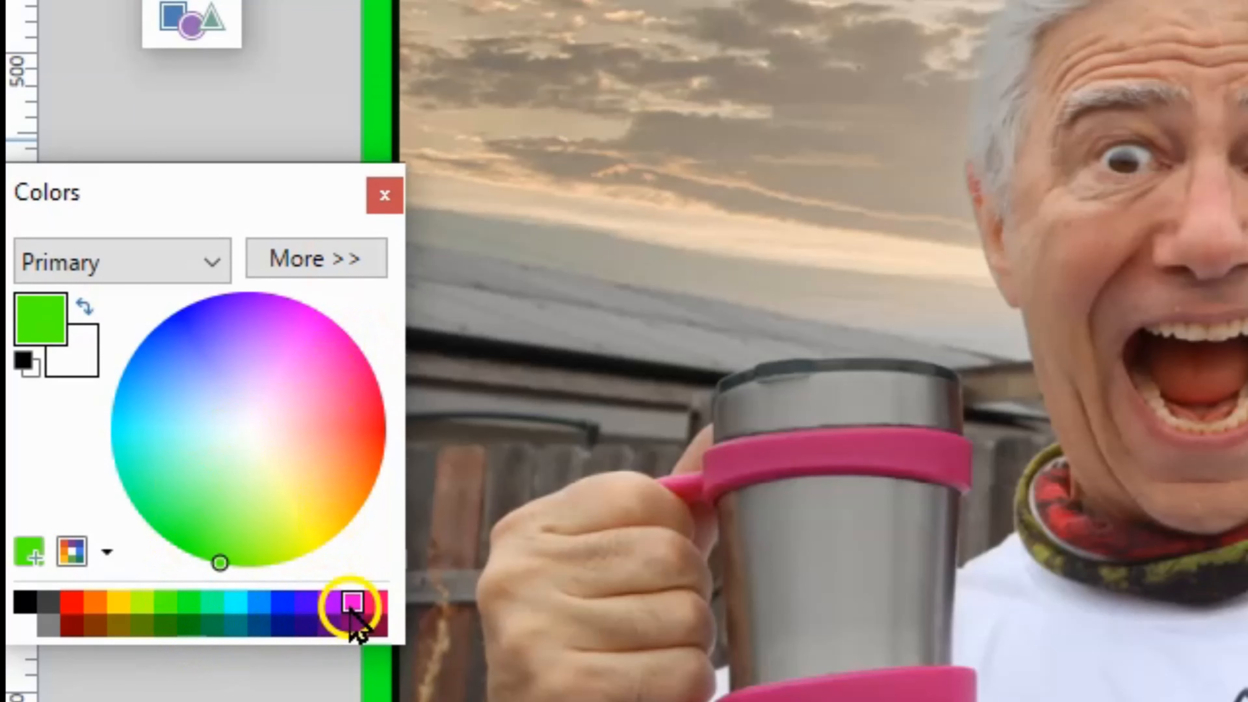
click(350, 584)
click(350, 603)
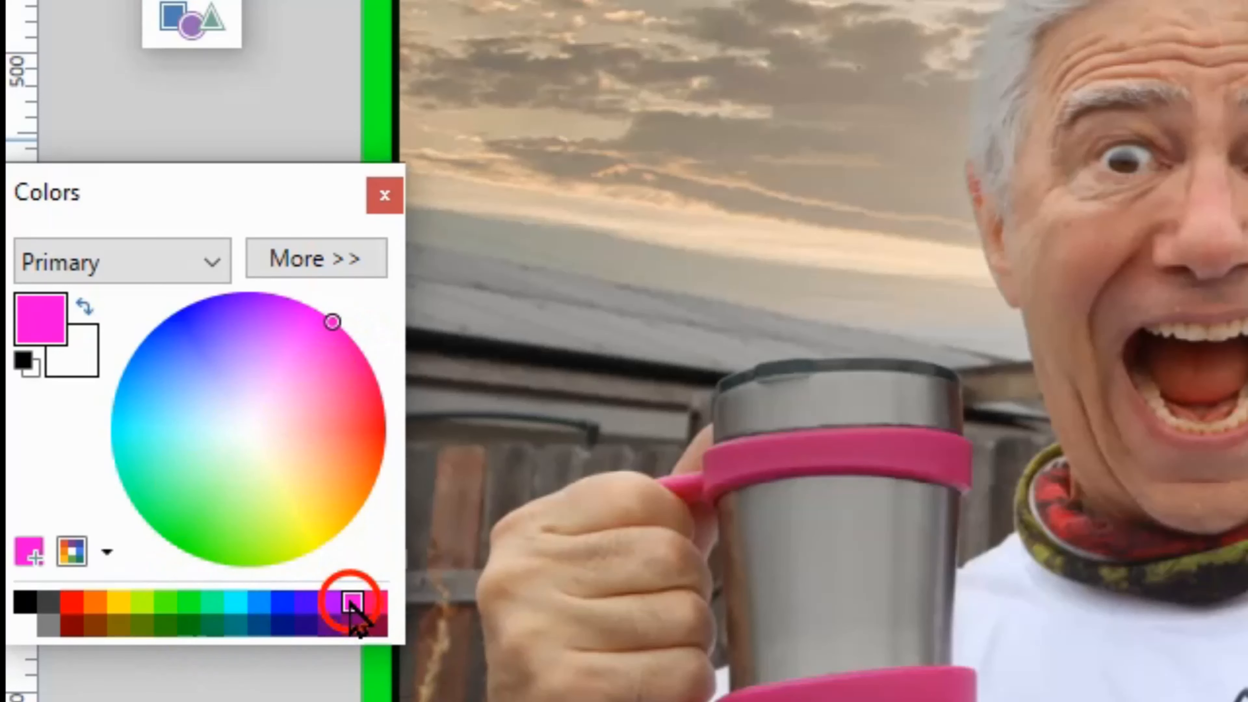
click(375, 602)
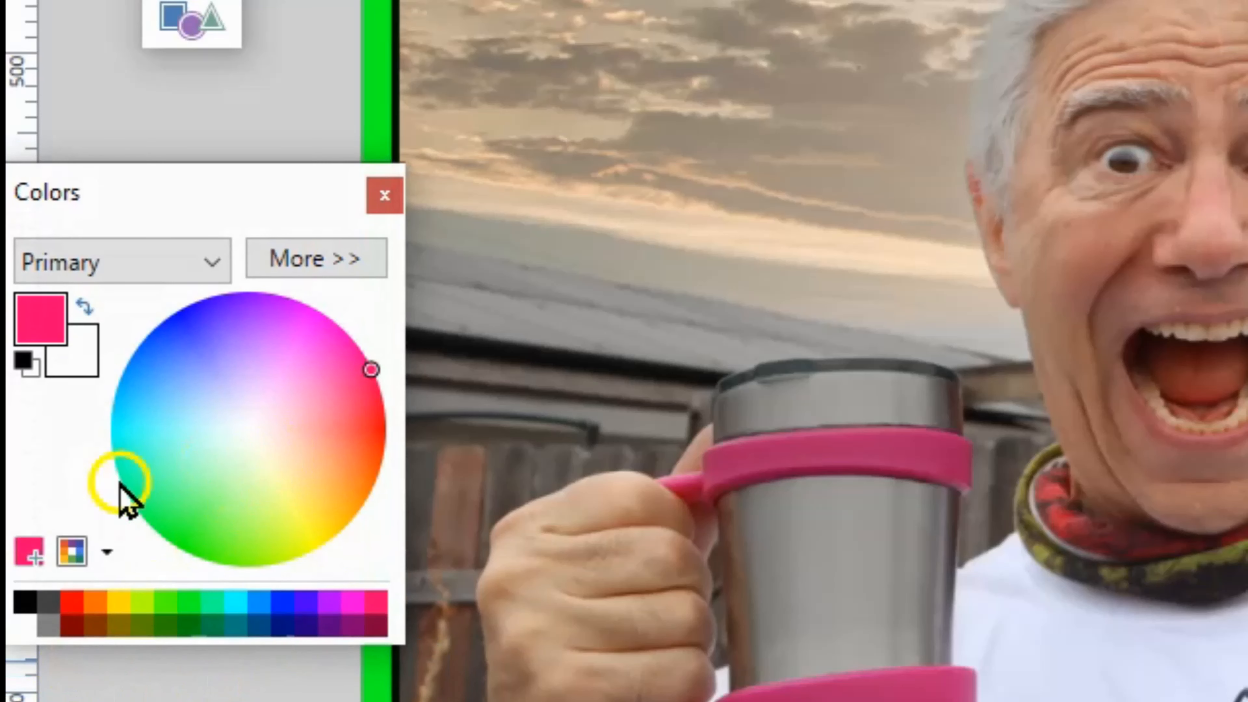
click(364, 376)
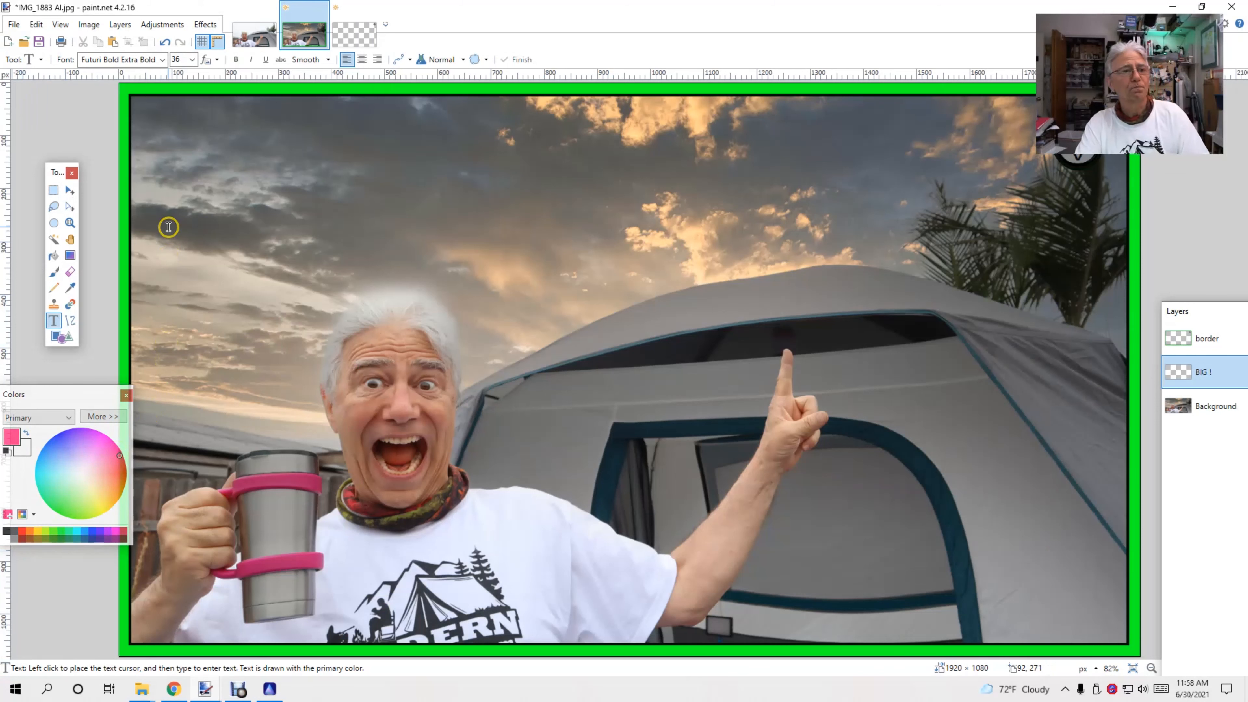
Add the text "BIG !" in Futuri Bold Extra Bold in the sky above the man's head and set its font size to 96
click(206, 208)
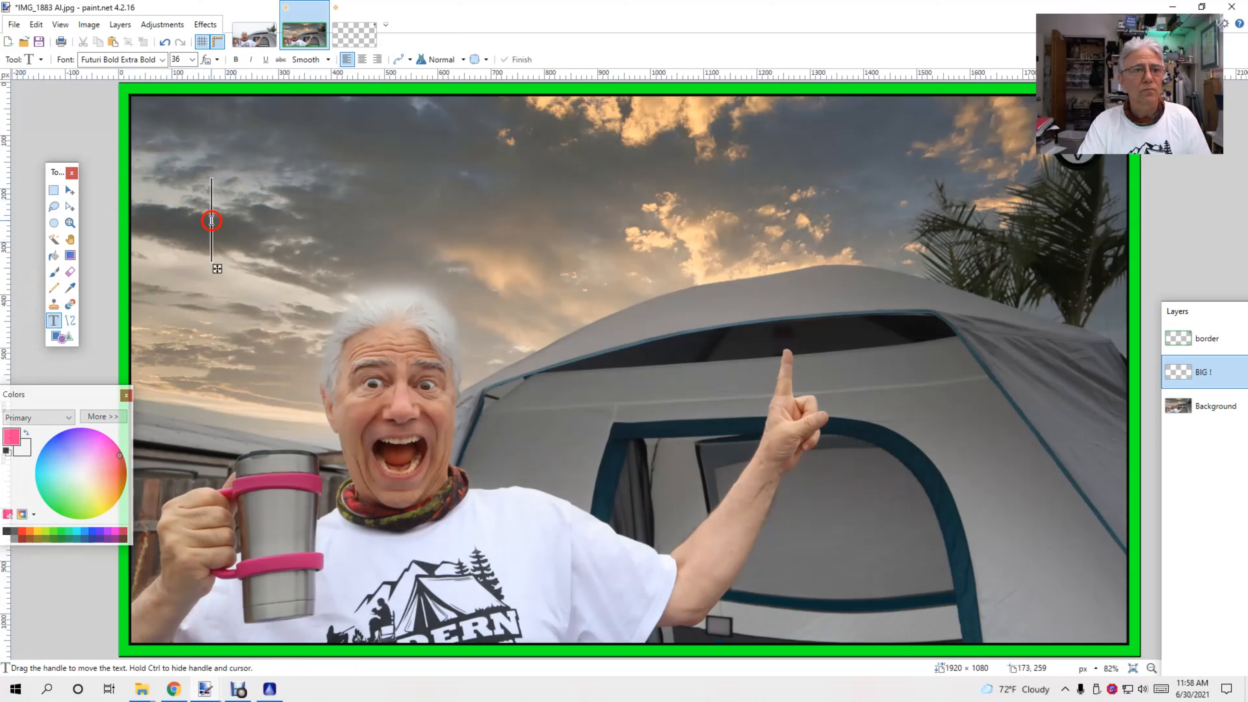
text(BIG !)
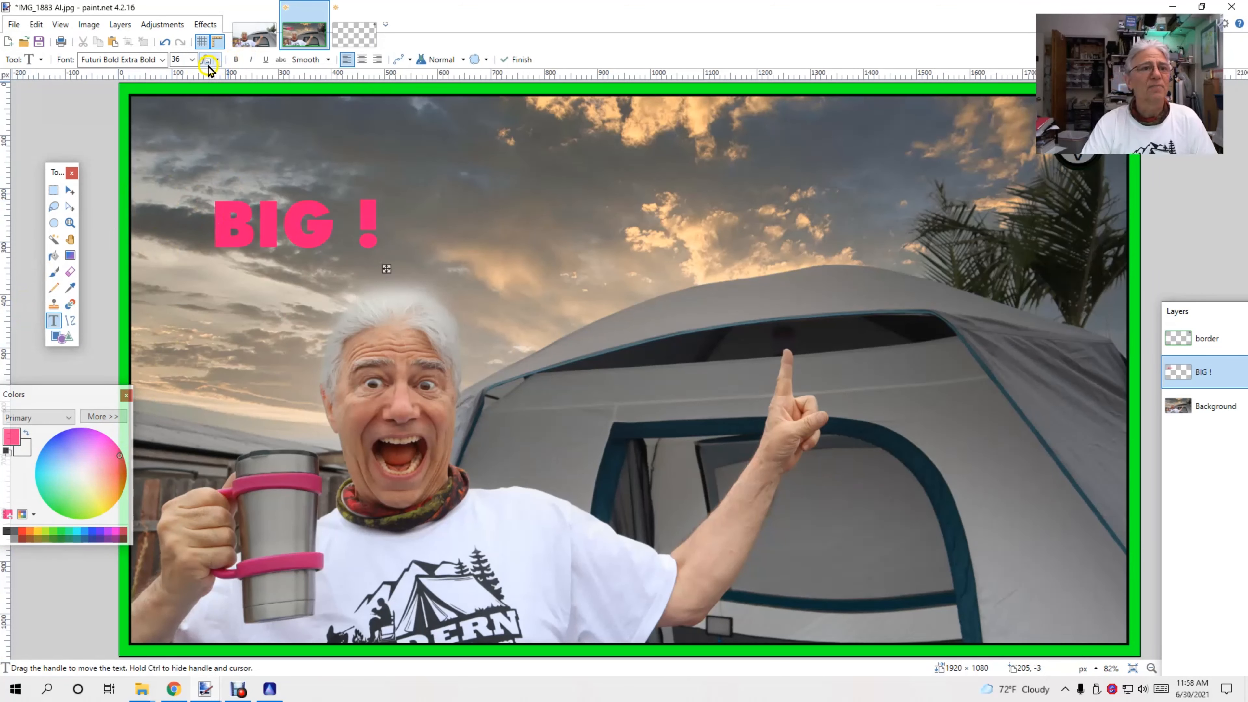
click(193, 59)
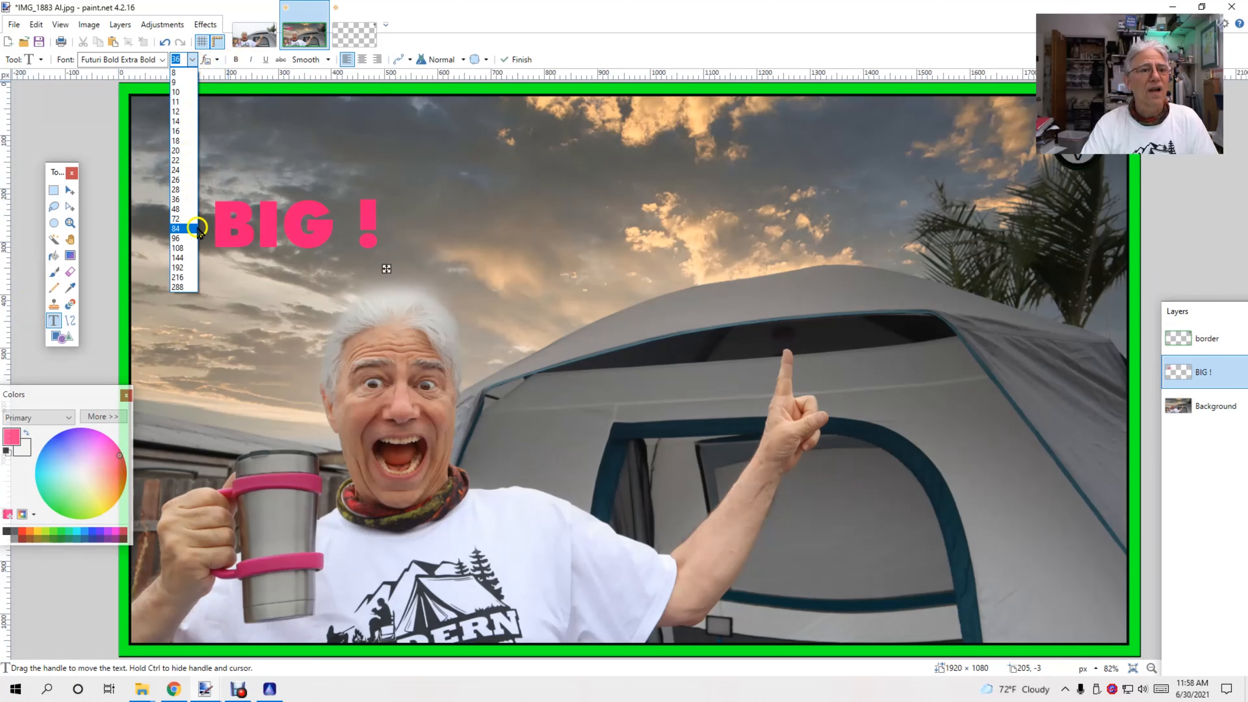
click(184, 239)
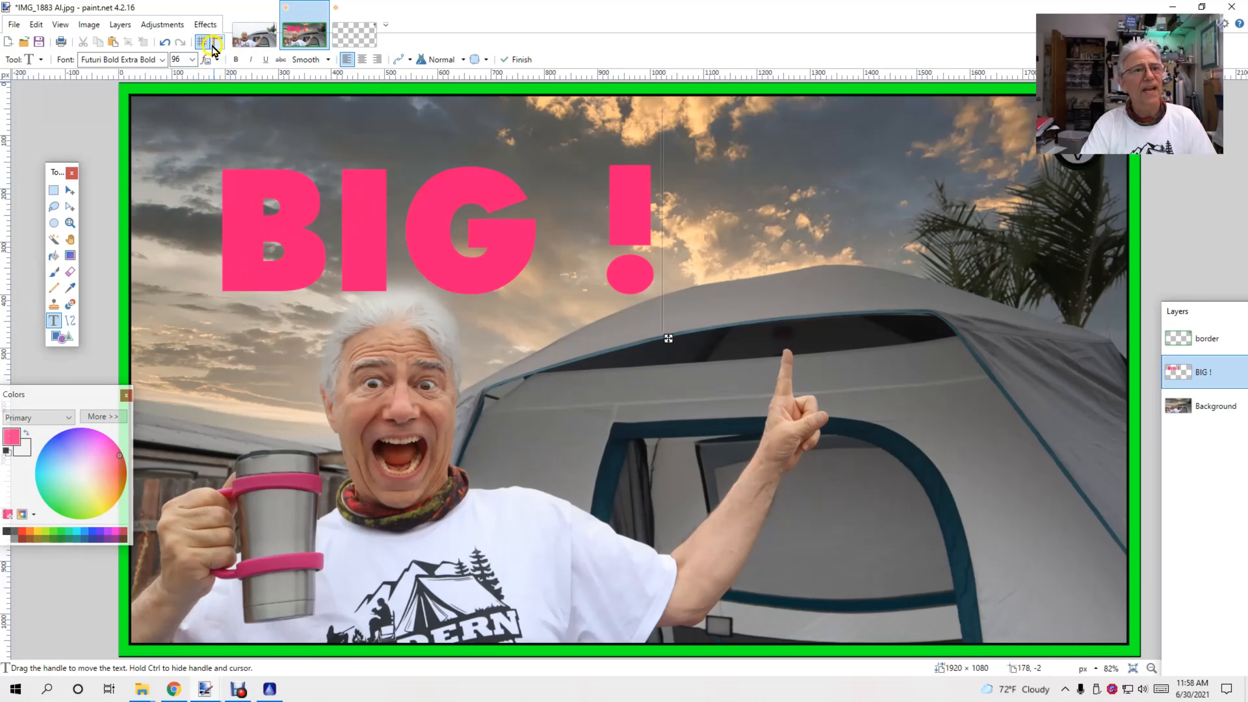
Try the "BIG !" text at font size 72 and return it to 96
click(192, 60)
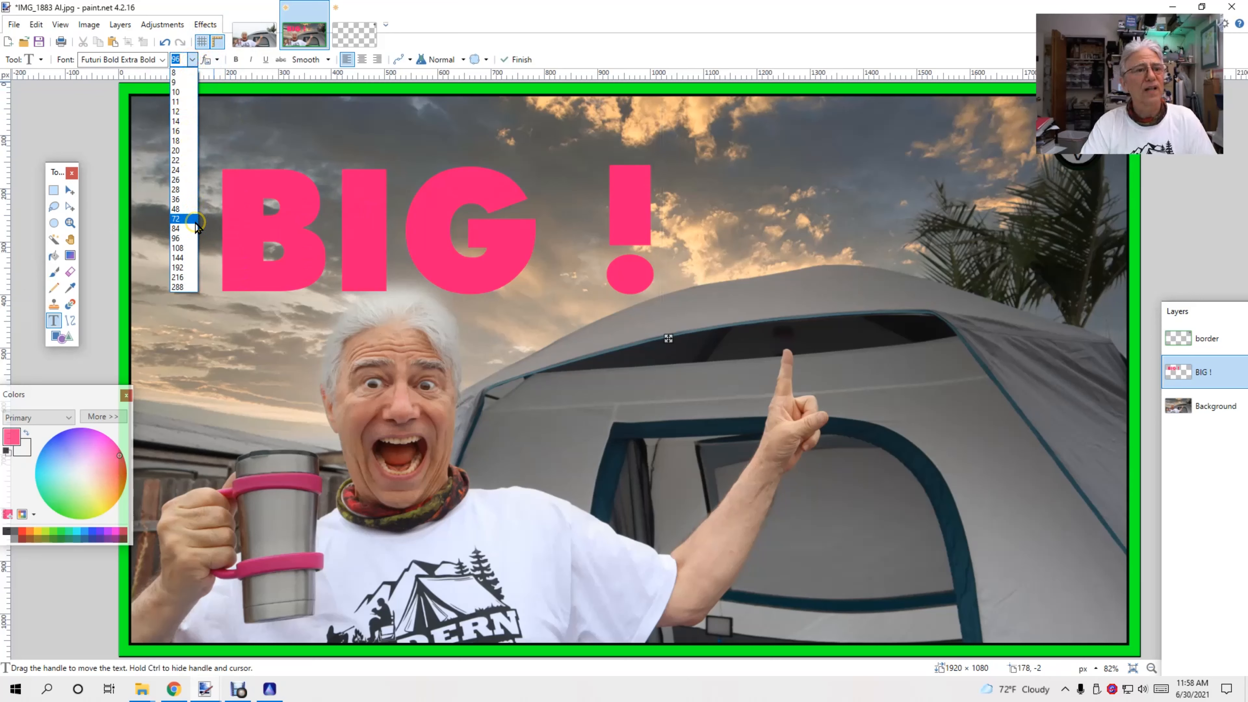
click(194, 221)
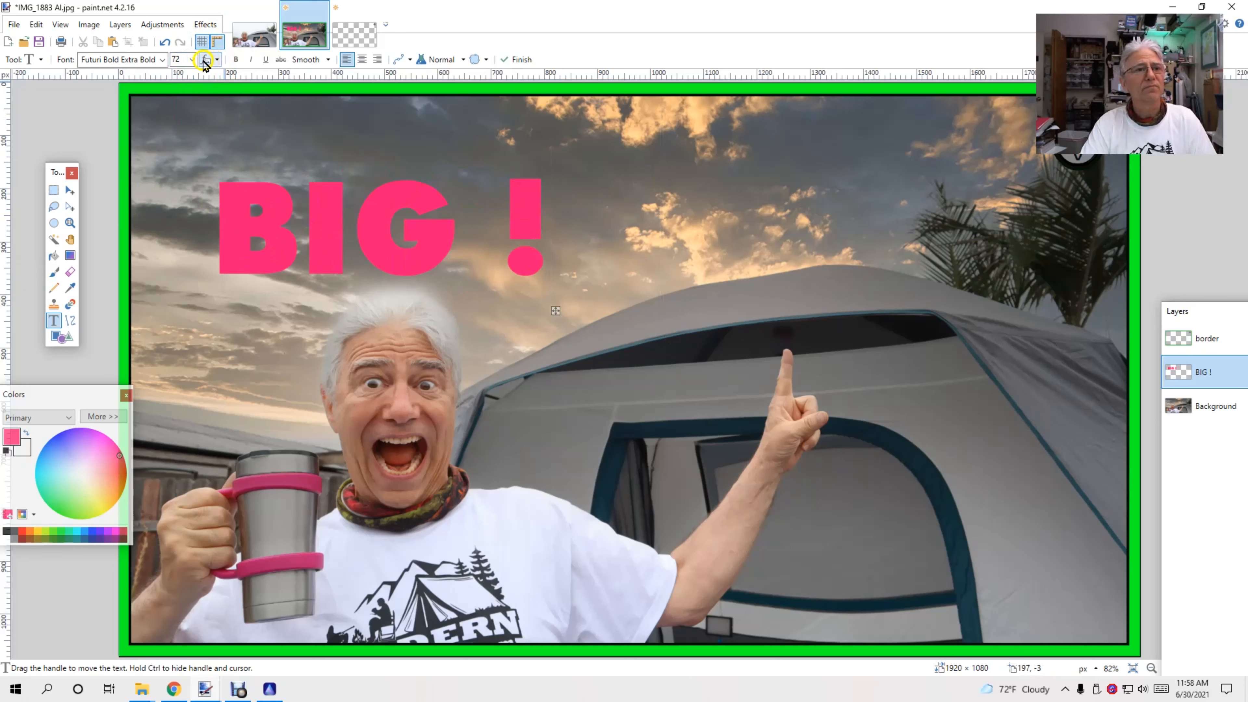
click(192, 59)
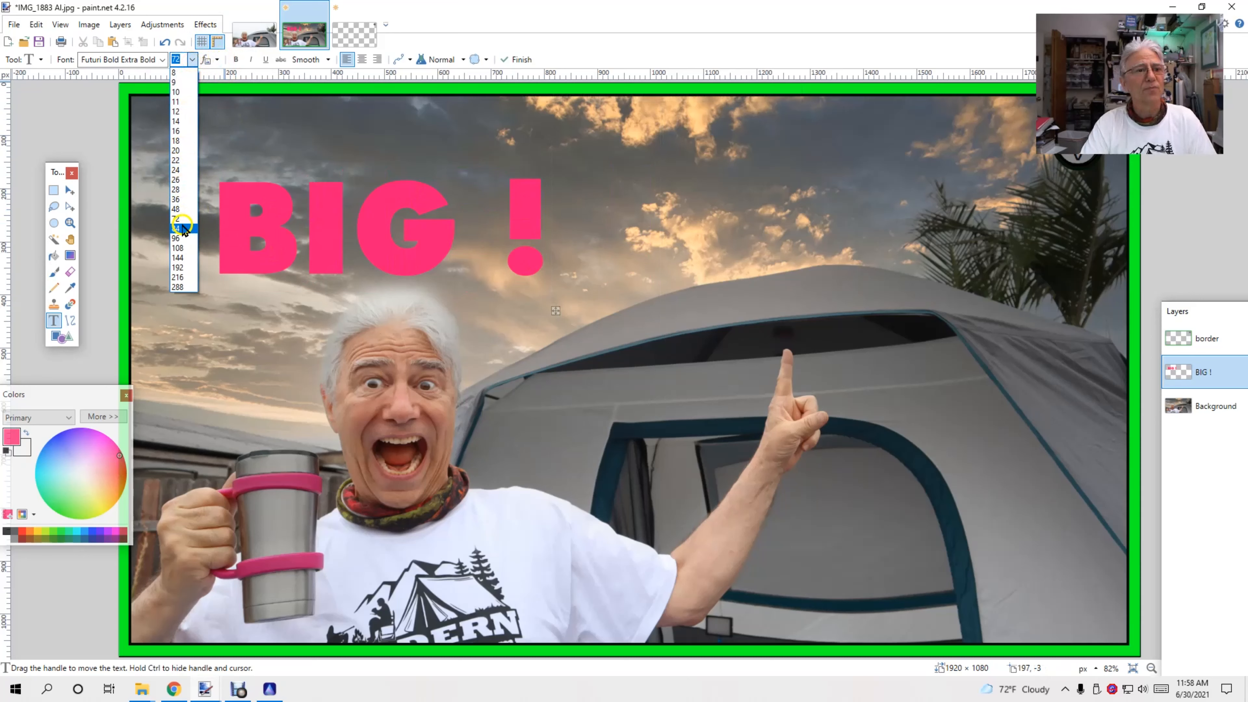
click(183, 239)
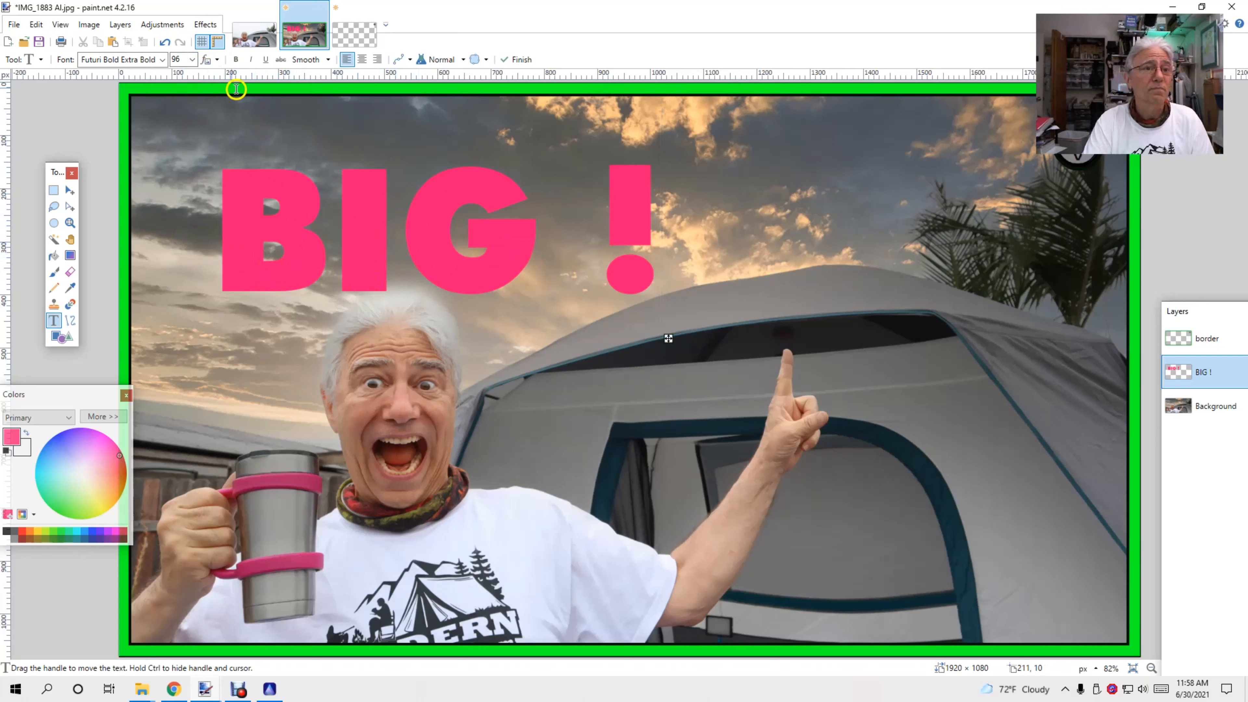
Start a Drop Shadow on the "BIG !" text and set its shadow color to dark green (R 18, G 89, B 26)
click(204, 24)
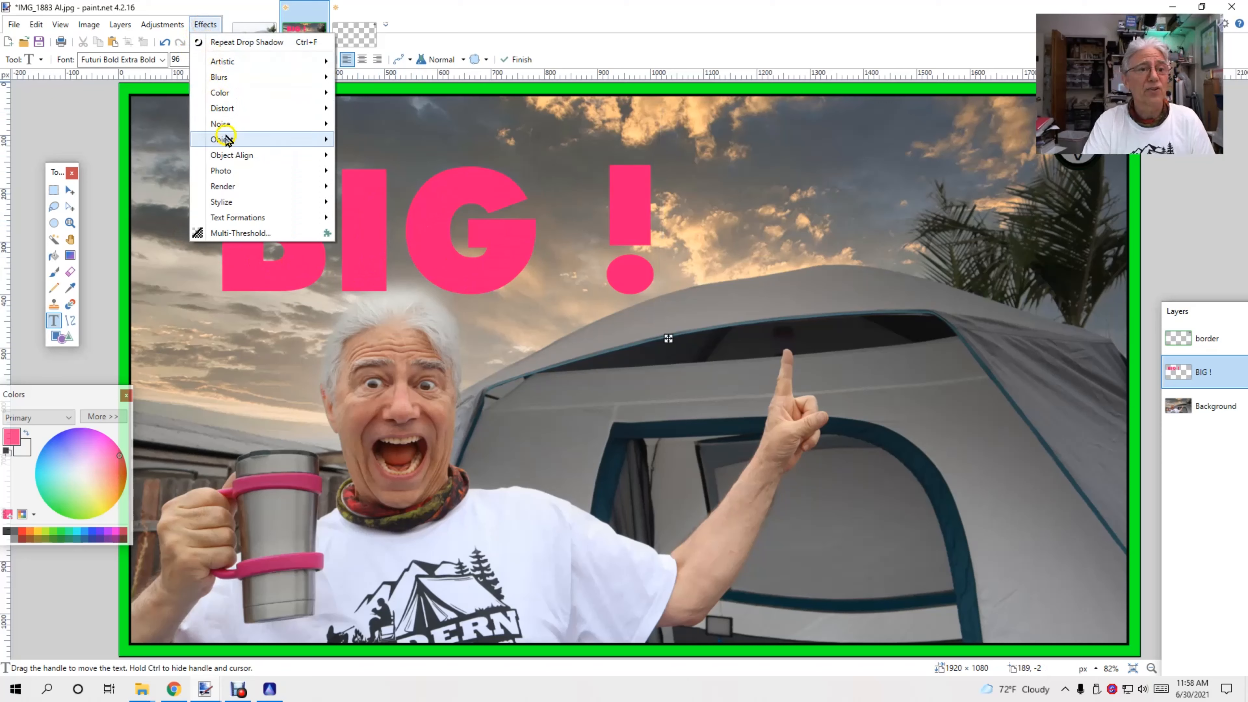
click(239, 144)
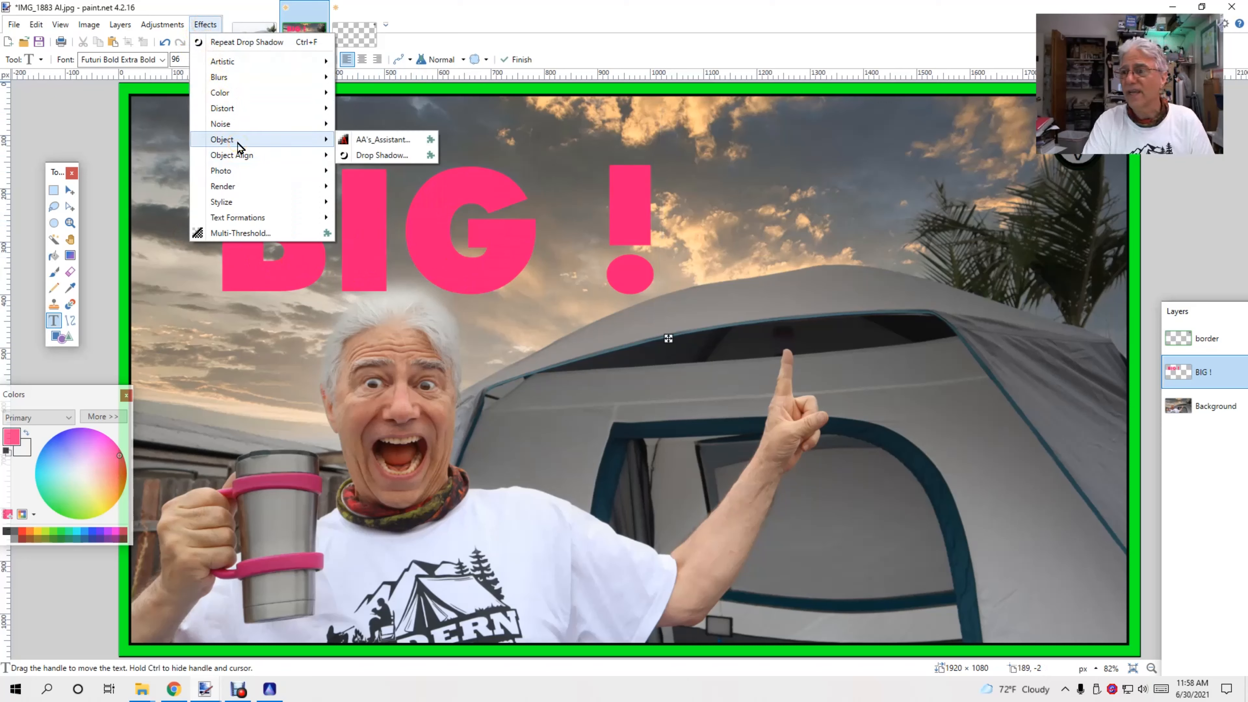
click(382, 154)
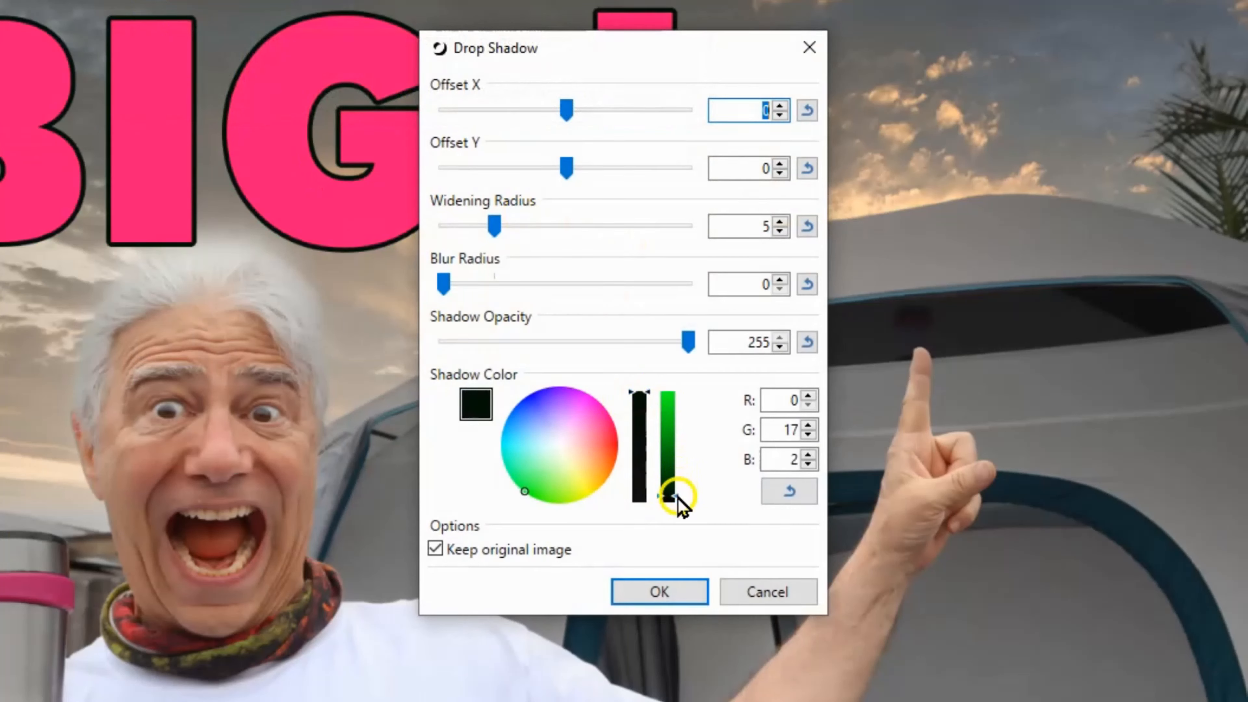
drag(678, 499, 677, 471)
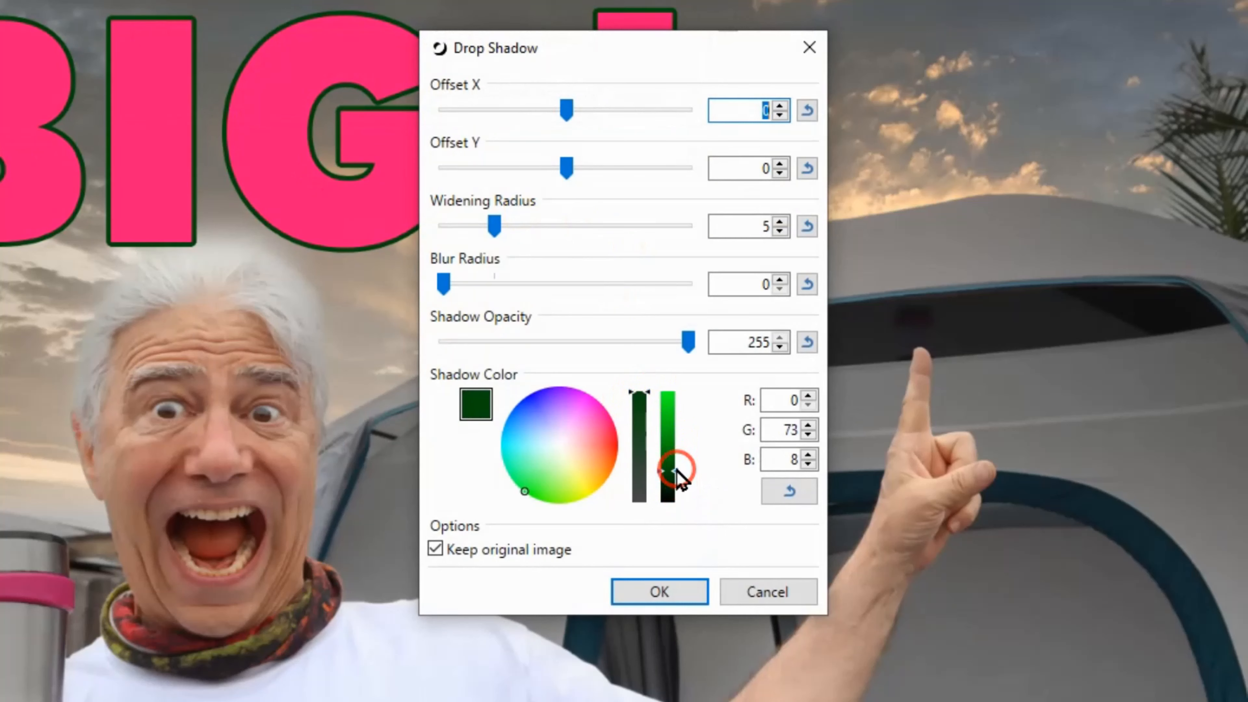
drag(647, 393, 647, 423)
mouse_move(678, 471)
mouse_down()
mouse_move(672, 438)
mouse_move(677, 464)
mouse_up()
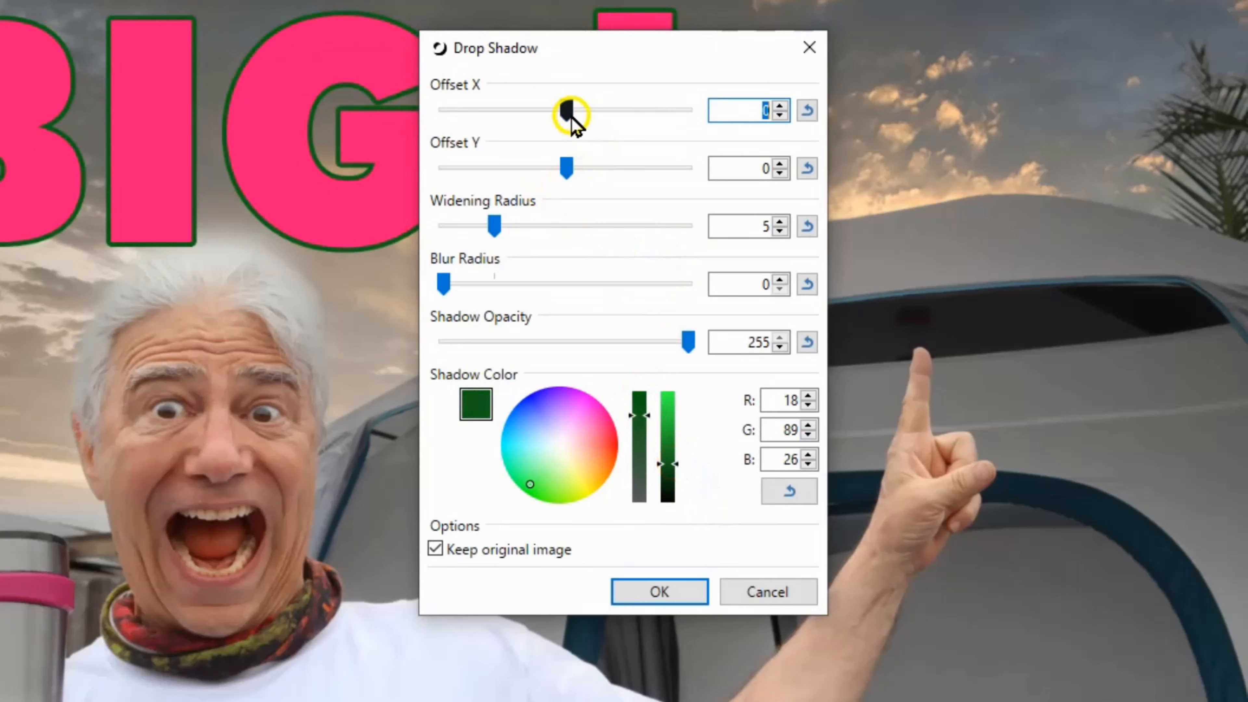
Set the shadow's Offset X to -7, Offset Y to 7 and Widening Radius to 14, keeping the text in view
mouse_move(572, 119)
mouse_down()
mouse_move(532, 122)
mouse_move(549, 116)
mouse_up()
drag(570, 167, 594, 172)
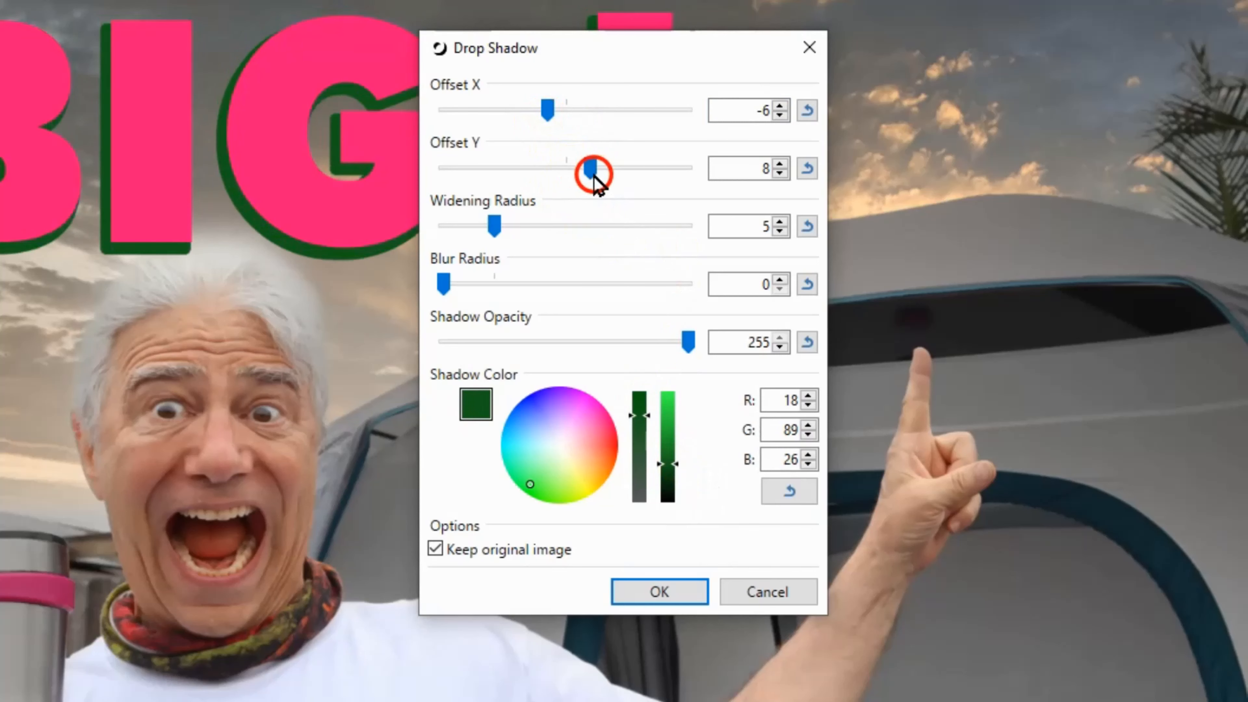
click(780, 115)
click(784, 175)
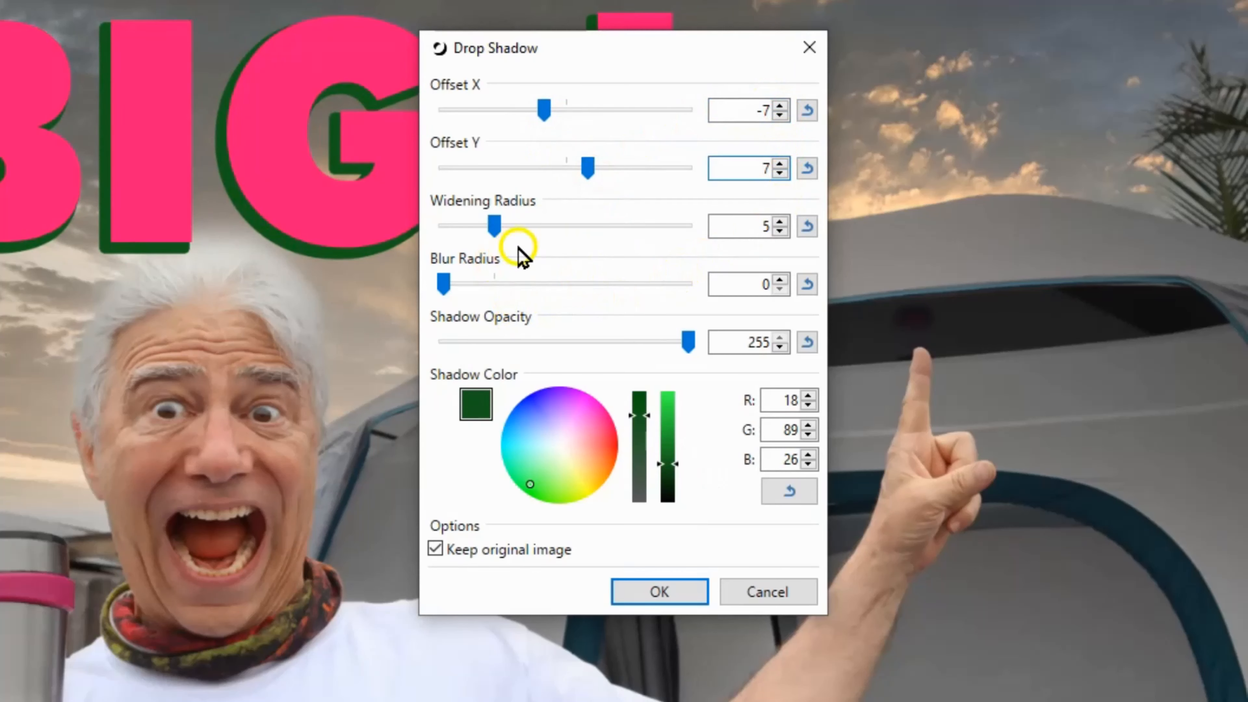
mouse_move(495, 226)
mouse_down()
mouse_move(580, 228)
mouse_move(766, 160)
mouse_move(910, 157)
mouse_up()
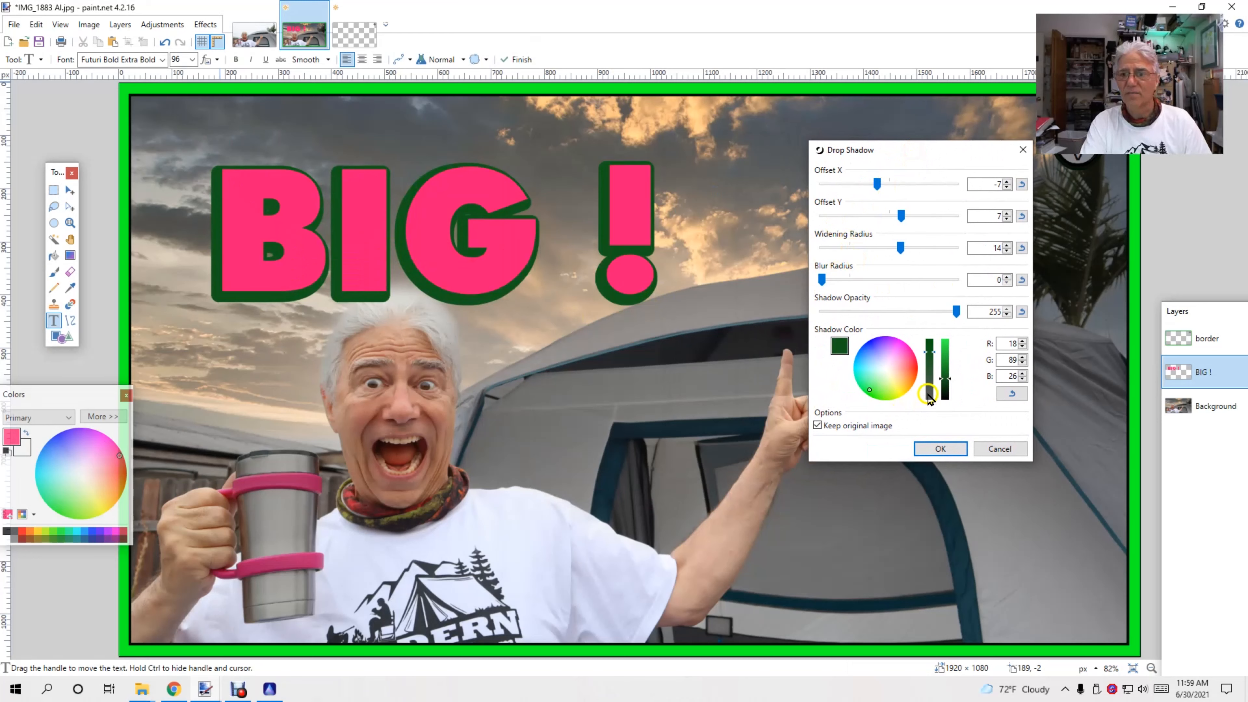
Darken the shadow color to R 4, G 20, B 6, set the Widening Radius to 18, and apply the Drop Shadow
drag(940, 381, 939, 408)
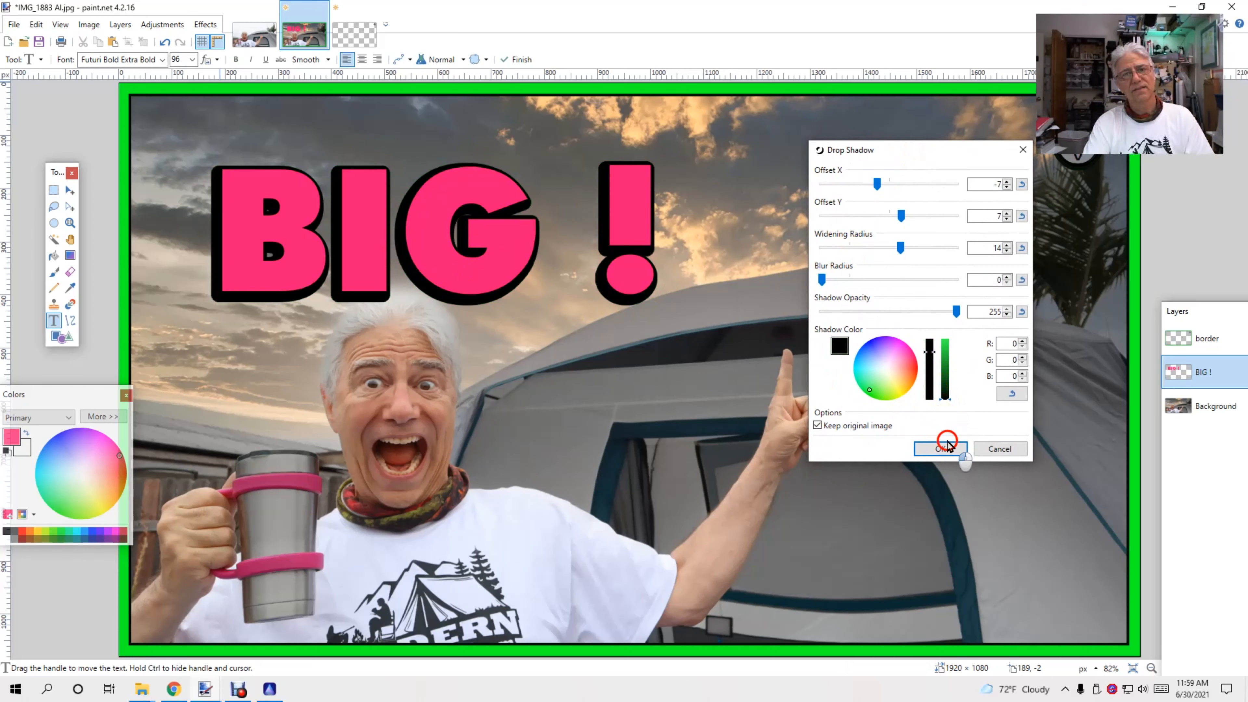
click(946, 395)
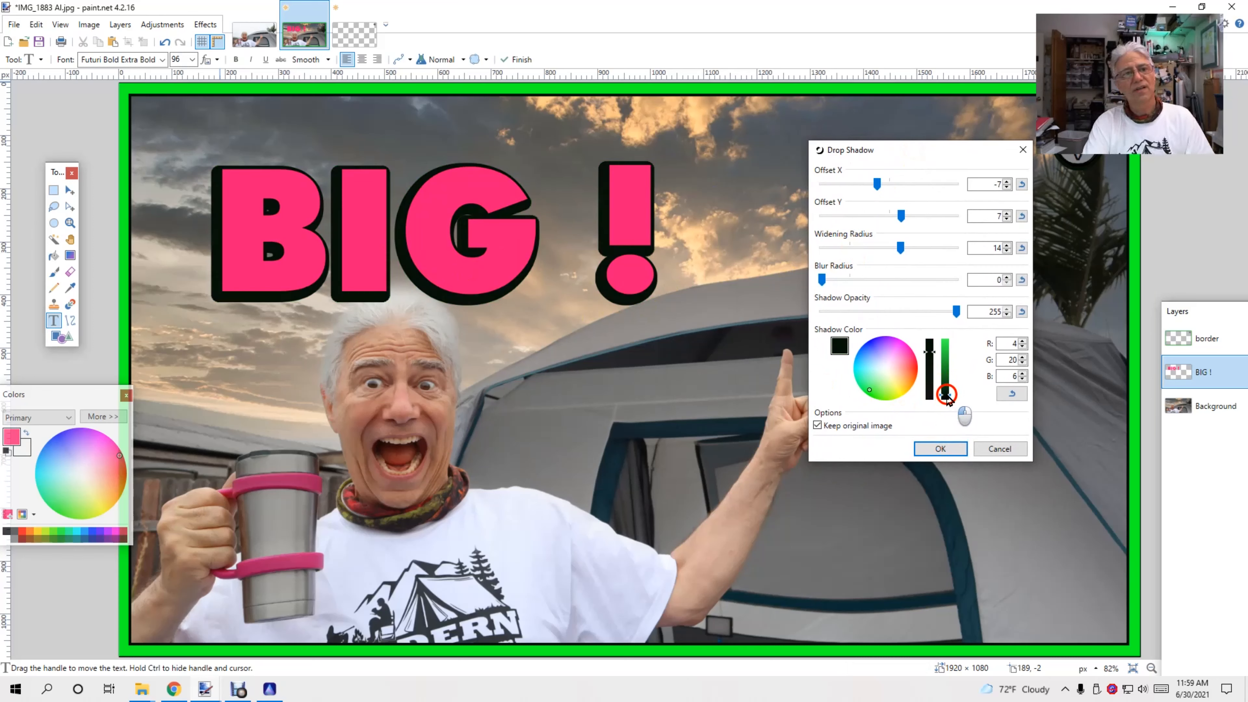
drag(901, 248, 922, 248)
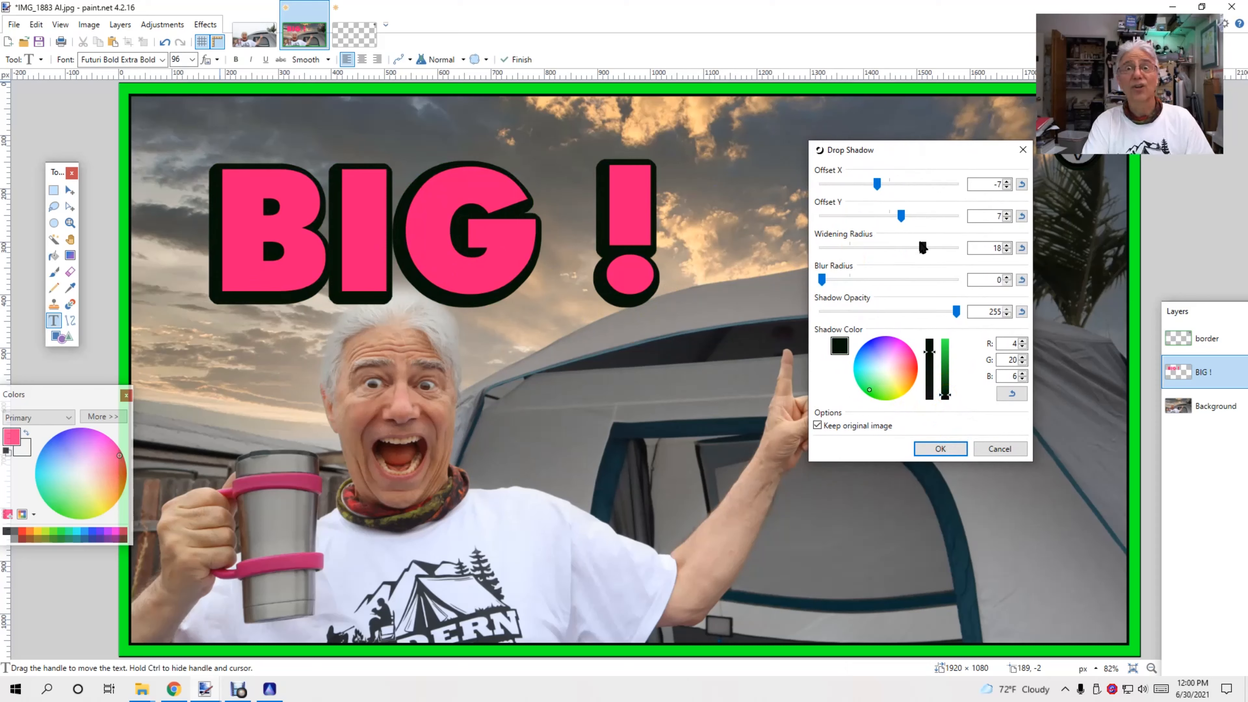
click(939, 449)
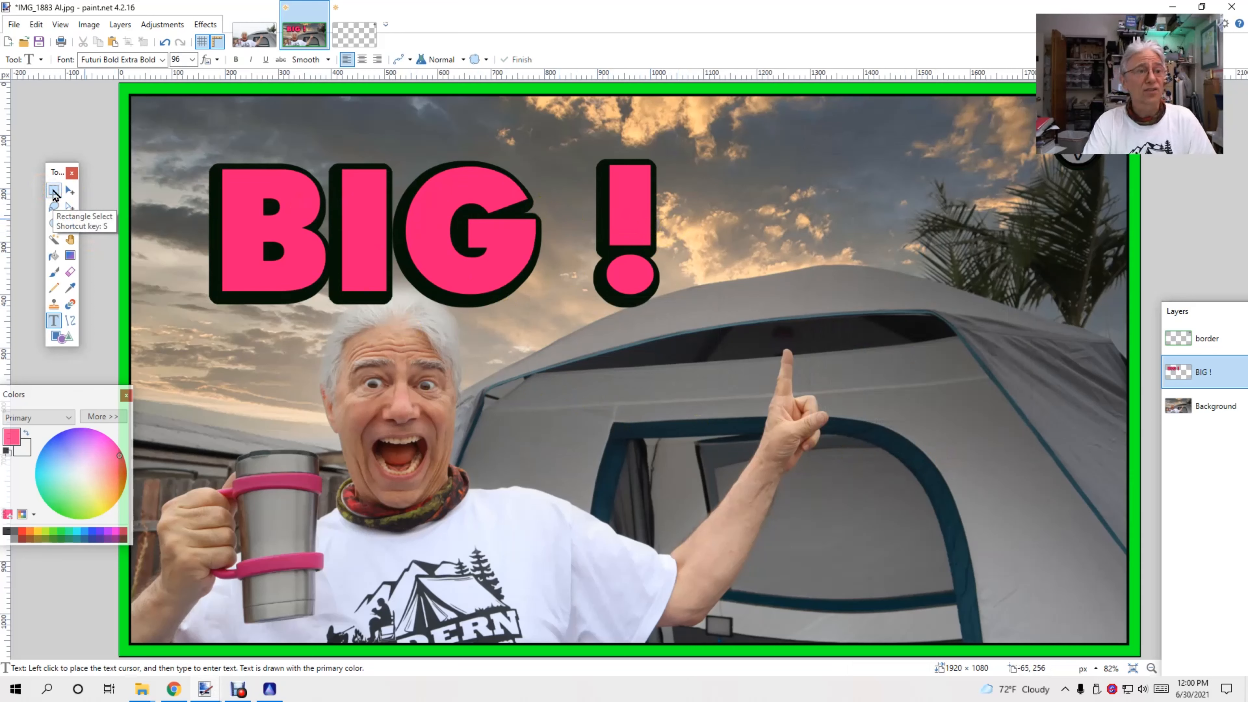
Select the "BIG !" text with a rectangular selection, cut it and paste it back onto the BIG ! layer
click(54, 191)
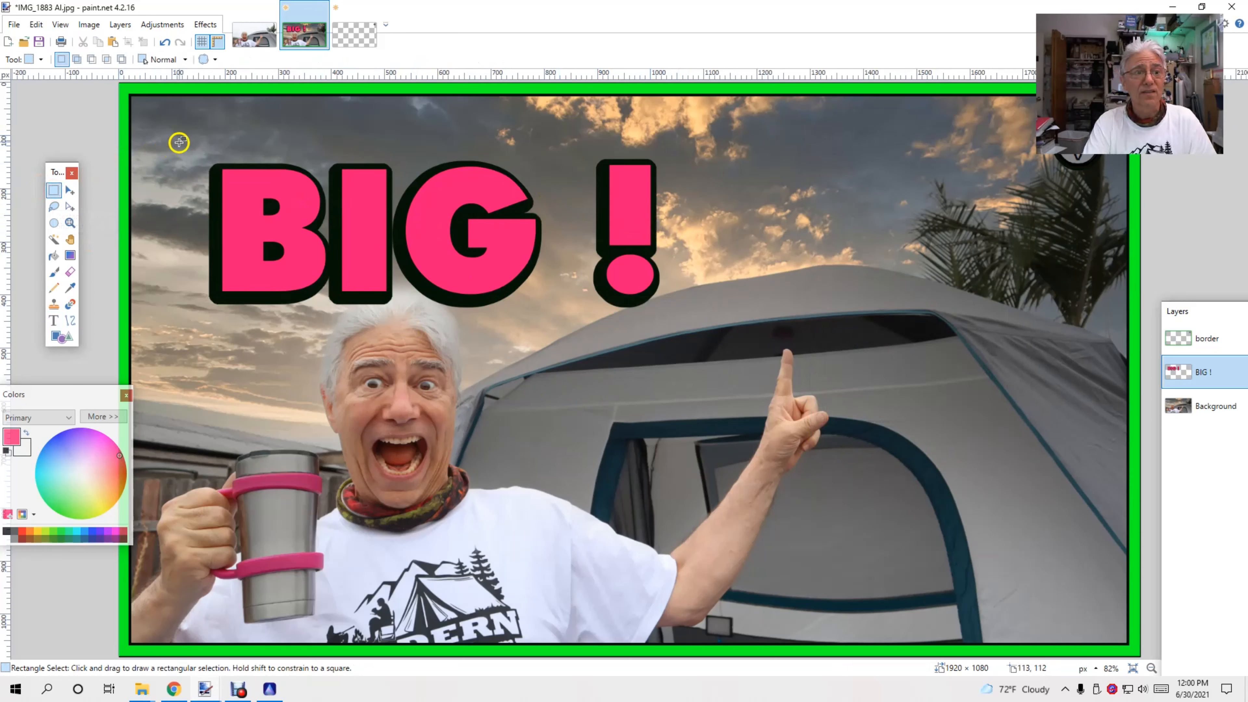
drag(203, 158, 662, 312)
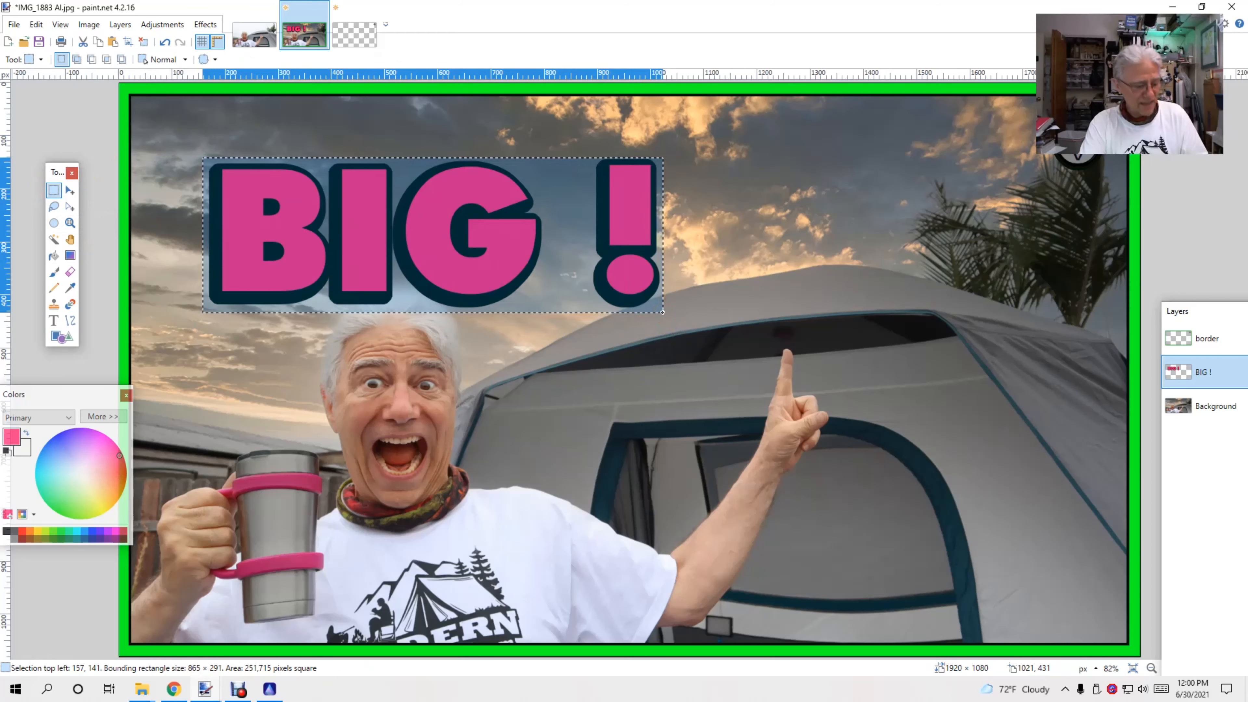
key(Delete)
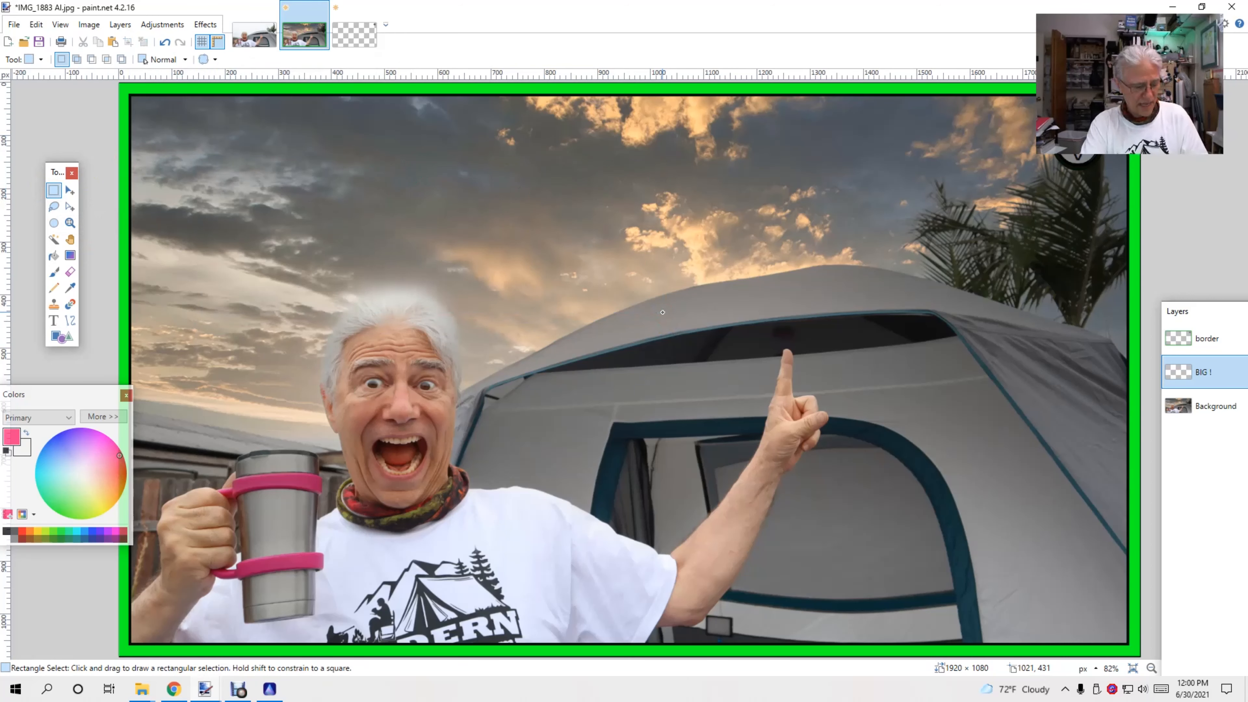
key(ctrl+v)
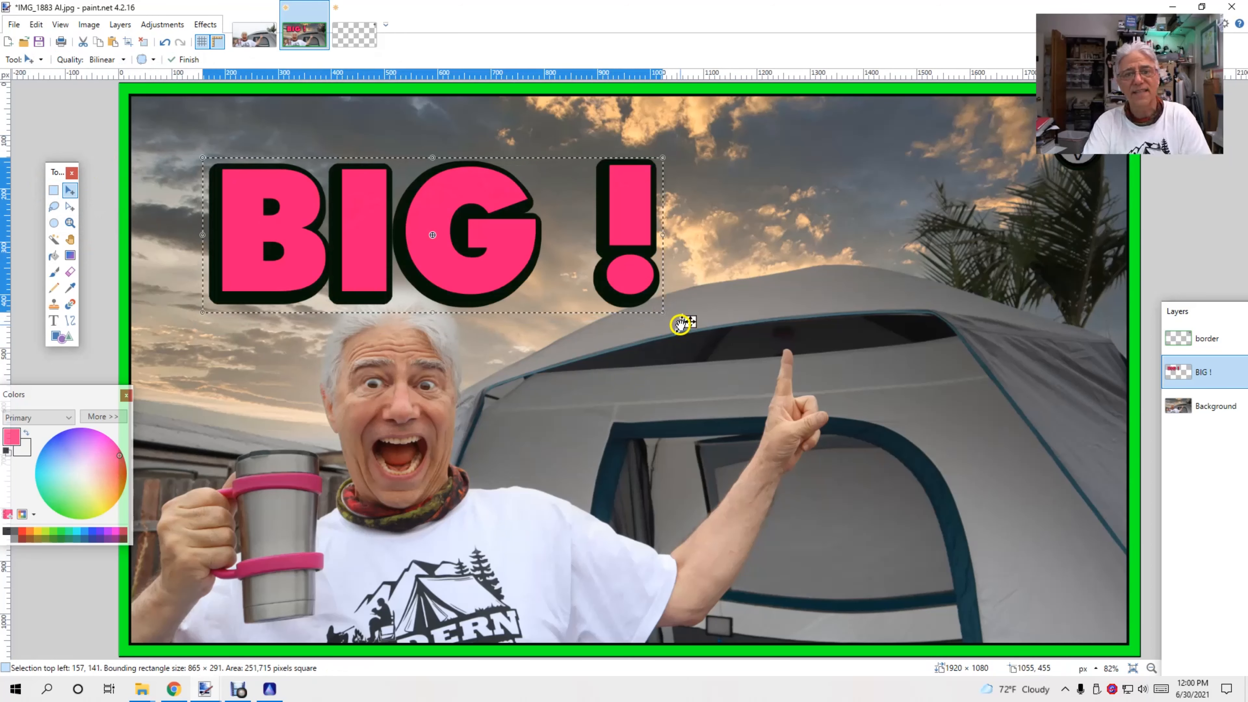
Rotate the pasted "BIG !" text about 14° counterclockwise and move it toward the image's upper-left corner
drag(675, 323, 652, 235)
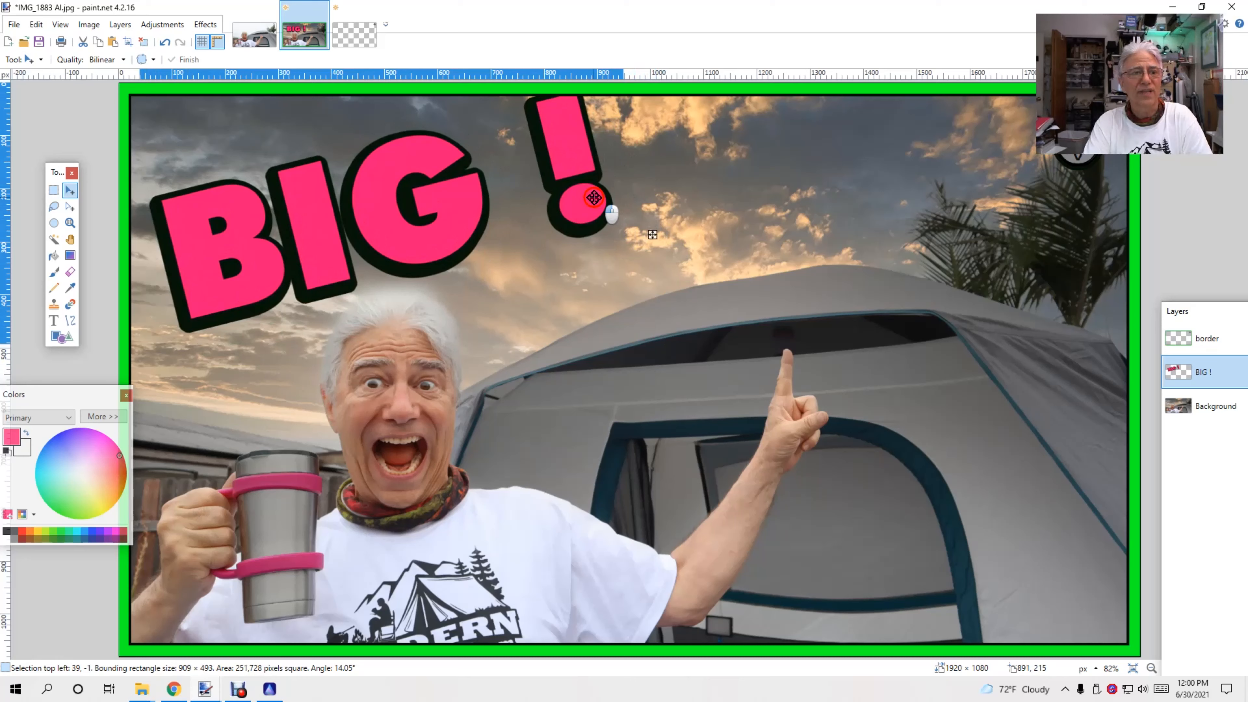
drag(594, 198, 593, 197)
click(565, 392)
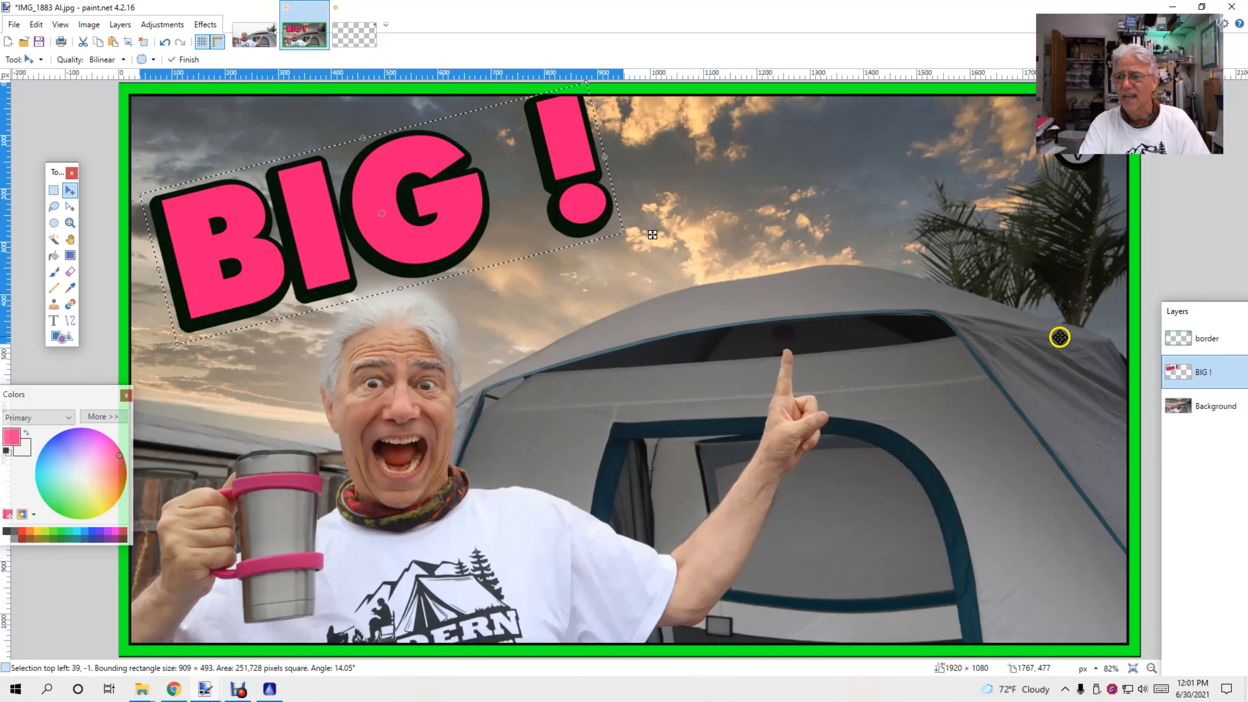
Copy the entire Background layer and paste it into a new layer named TENT LAYER
click(1216, 406)
key(ctrl+a)
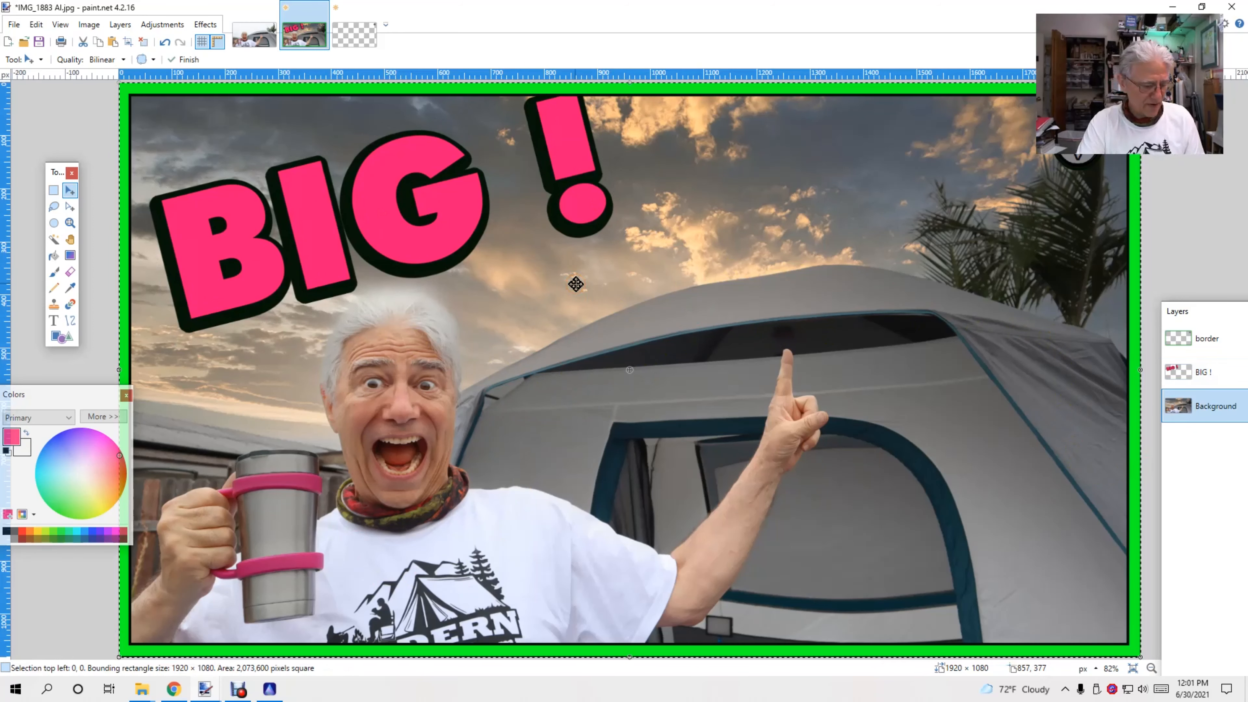
click(573, 281)
click(36, 24)
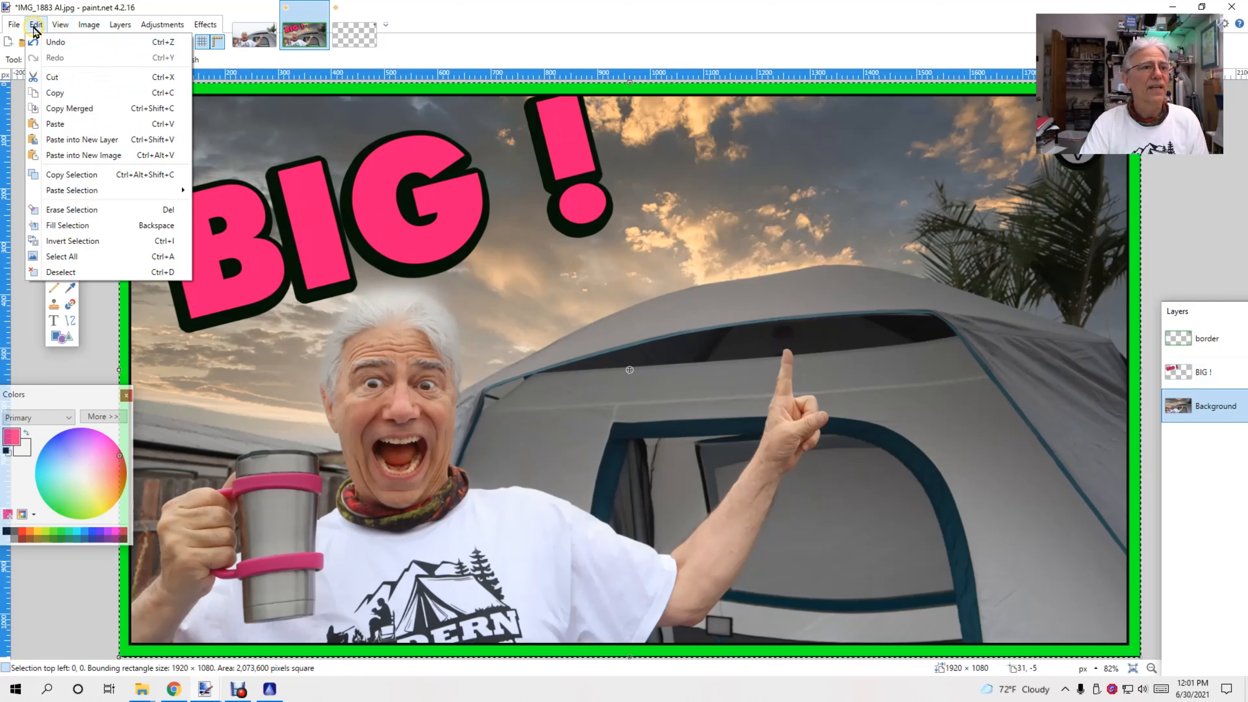
click(49, 139)
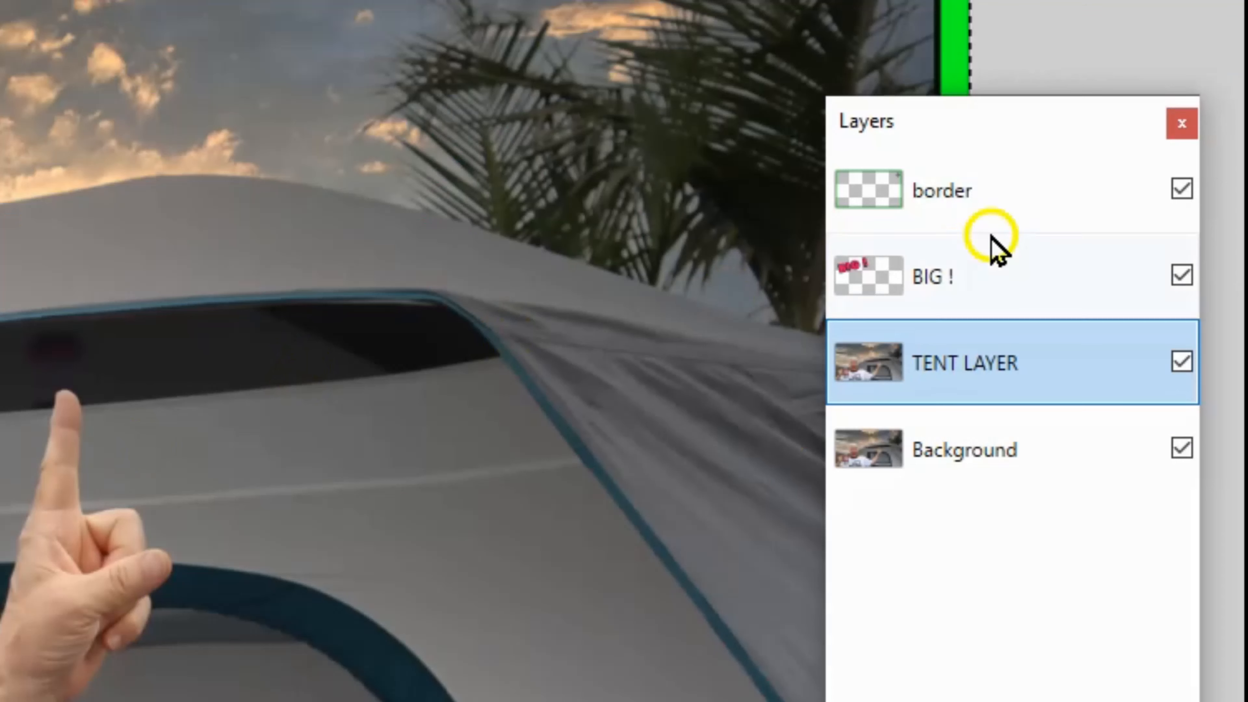
Hide the border, BIG ! and Background layers so that only TENT LAYER is shown
click(1182, 189)
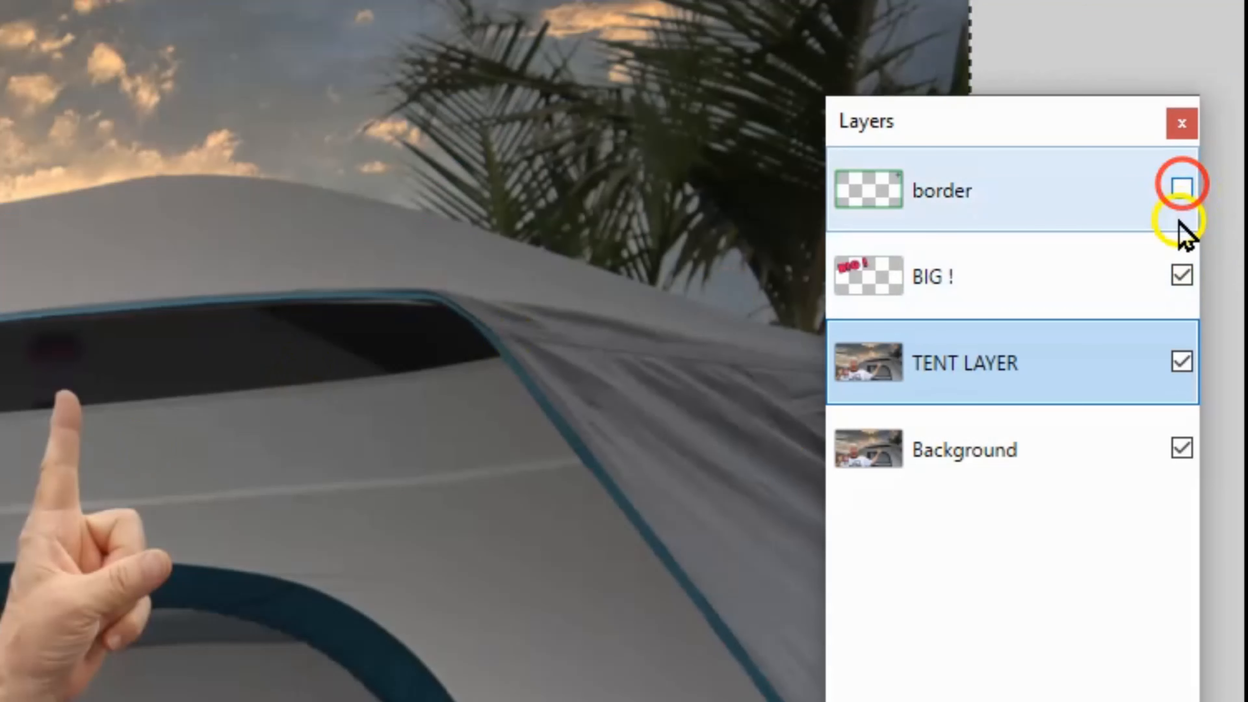
click(1182, 275)
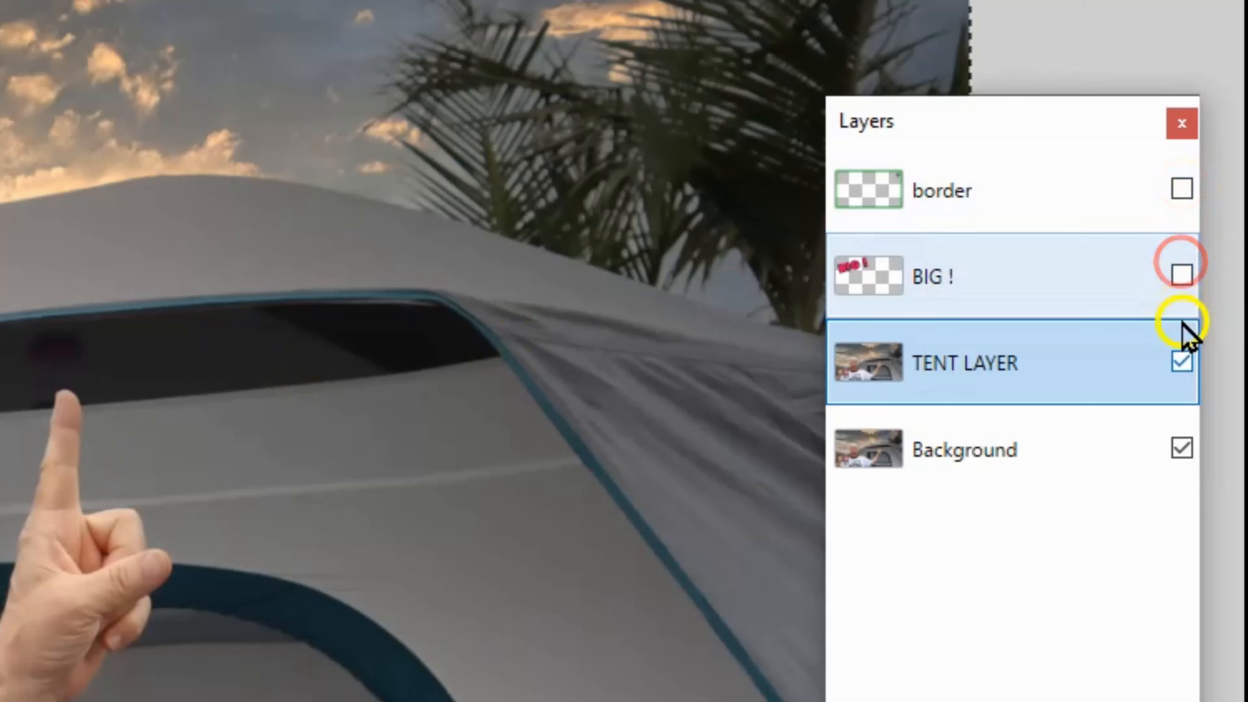
click(1185, 455)
click(1049, 116)
drag(1050, 116, 1243, 153)
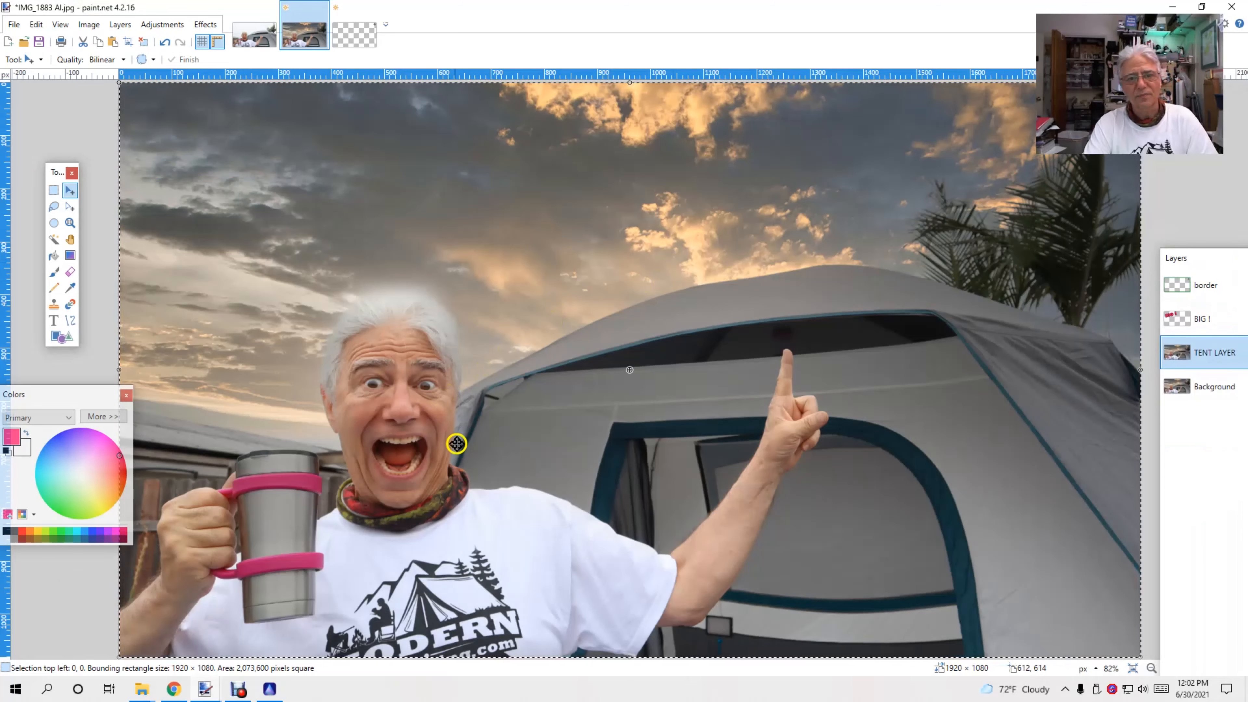
Clear the selection, then lasso the area with the man's head, mug and surrounding sky on TENT LAYER and delete it
key(ctrl+d)
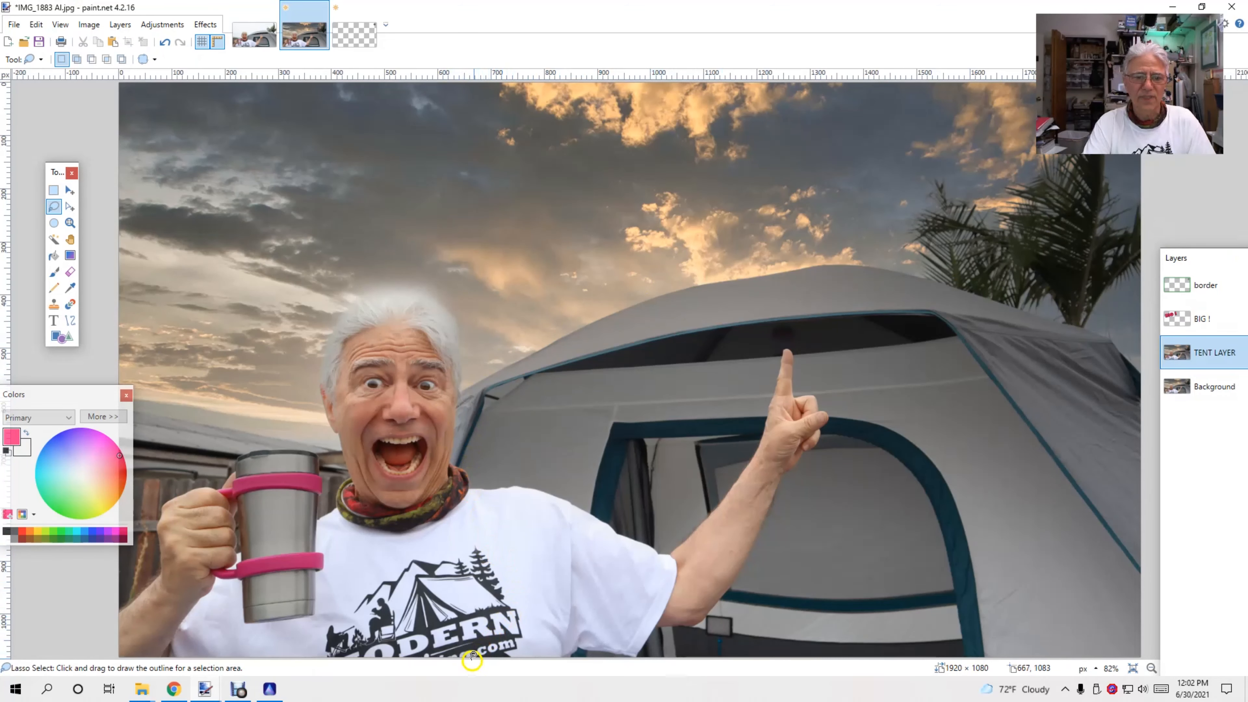
mouse_move(472, 659)
mouse_down()
mouse_move(450, 186)
mouse_move(269, 54)
mouse_move(43, 39)
mouse_move(13, 376)
mouse_up()
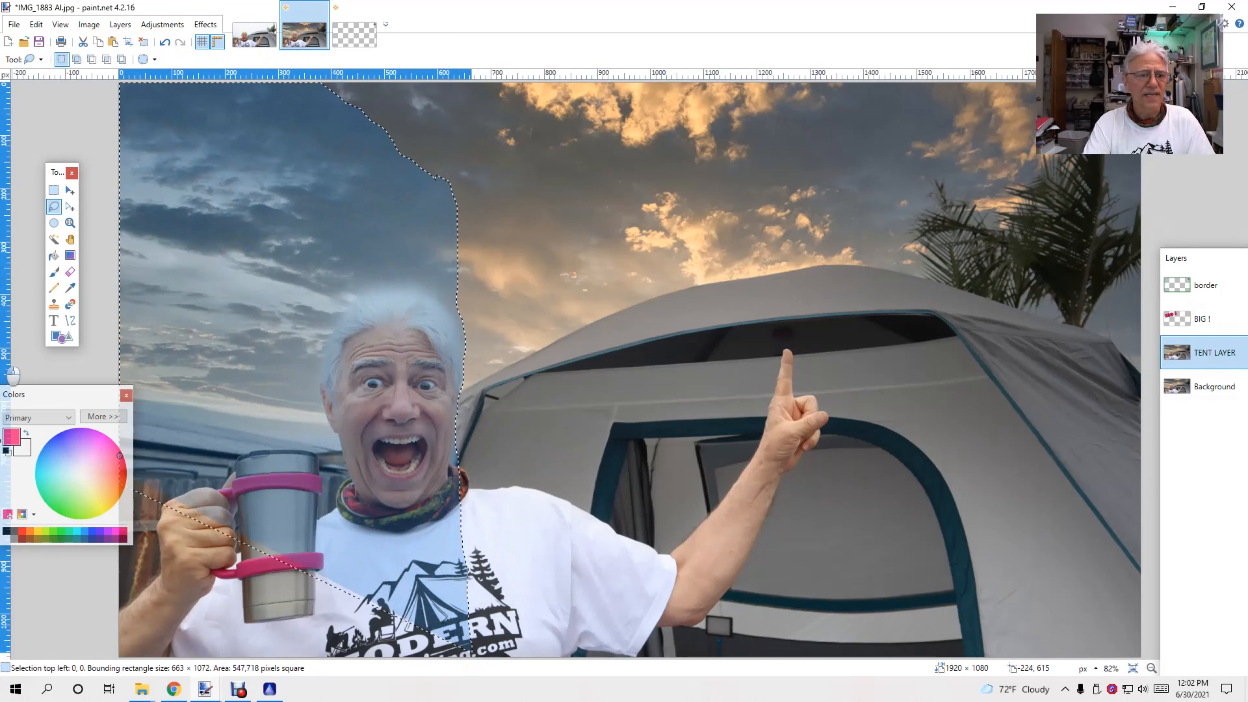
drag(2, 439, 12, 681)
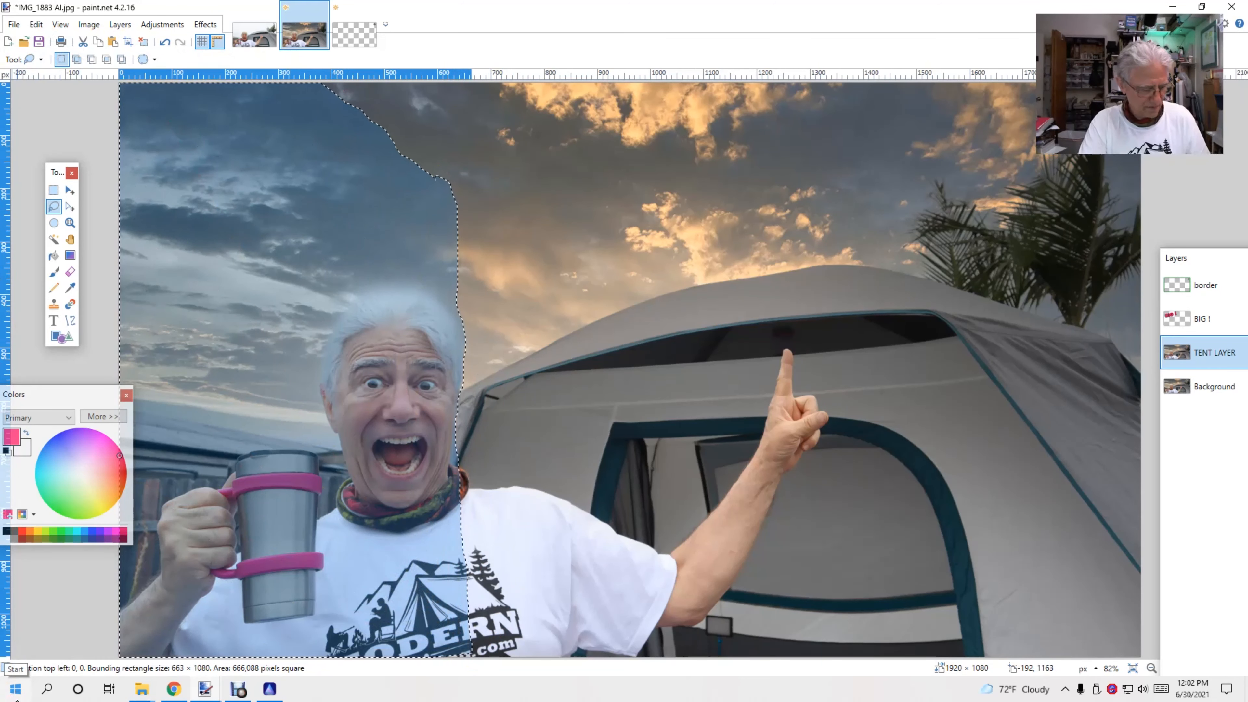
key(Delete)
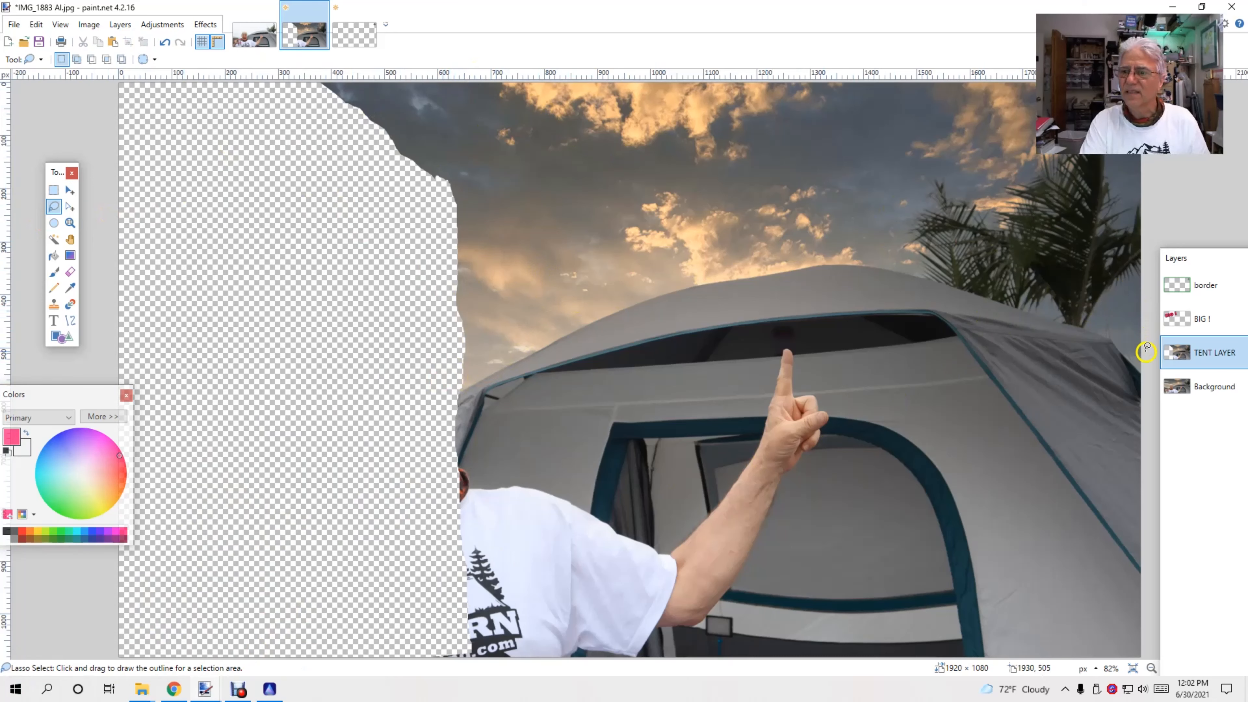
Lasso the sky above the tent roughly along its roof, delete it and clear the selection
mouse_move(1145, 367)
mouse_down()
mouse_move(1078, 311)
mouse_move(864, 211)
mouse_move(772, 211)
mouse_move(412, 335)
mouse_move(379, 273)
mouse_move(336, 5)
mouse_move(1011, 13)
mouse_move(1244, 35)
mouse_up()
key(Delete)
key(ctrl+d)
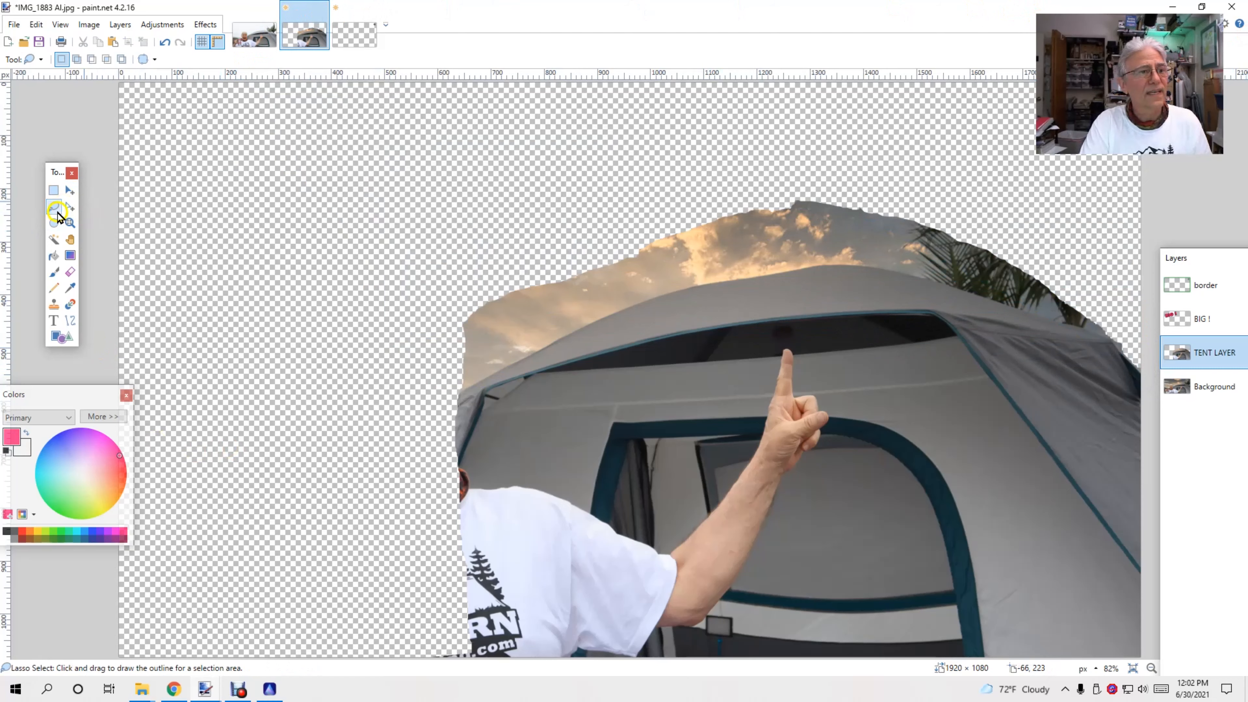
Try a Magic Wand selection of the tent roof at 50% tolerance, then undo it together with the last sky deletion
click(54, 240)
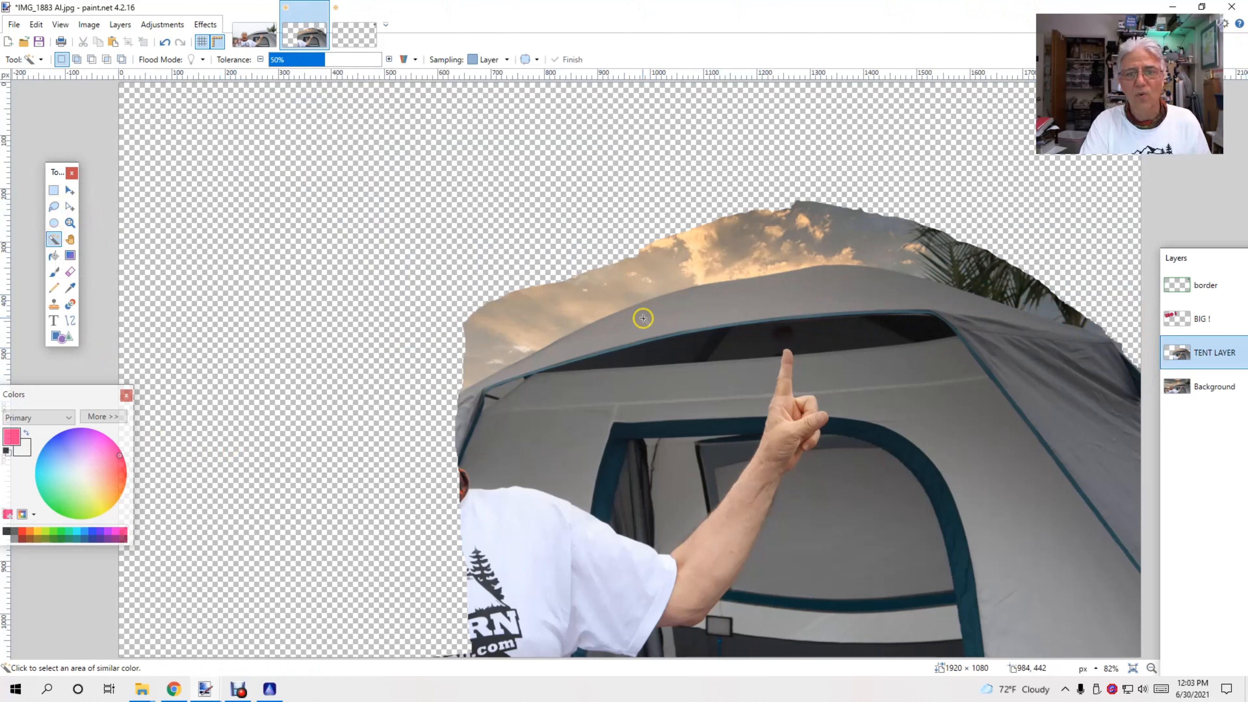
click(653, 314)
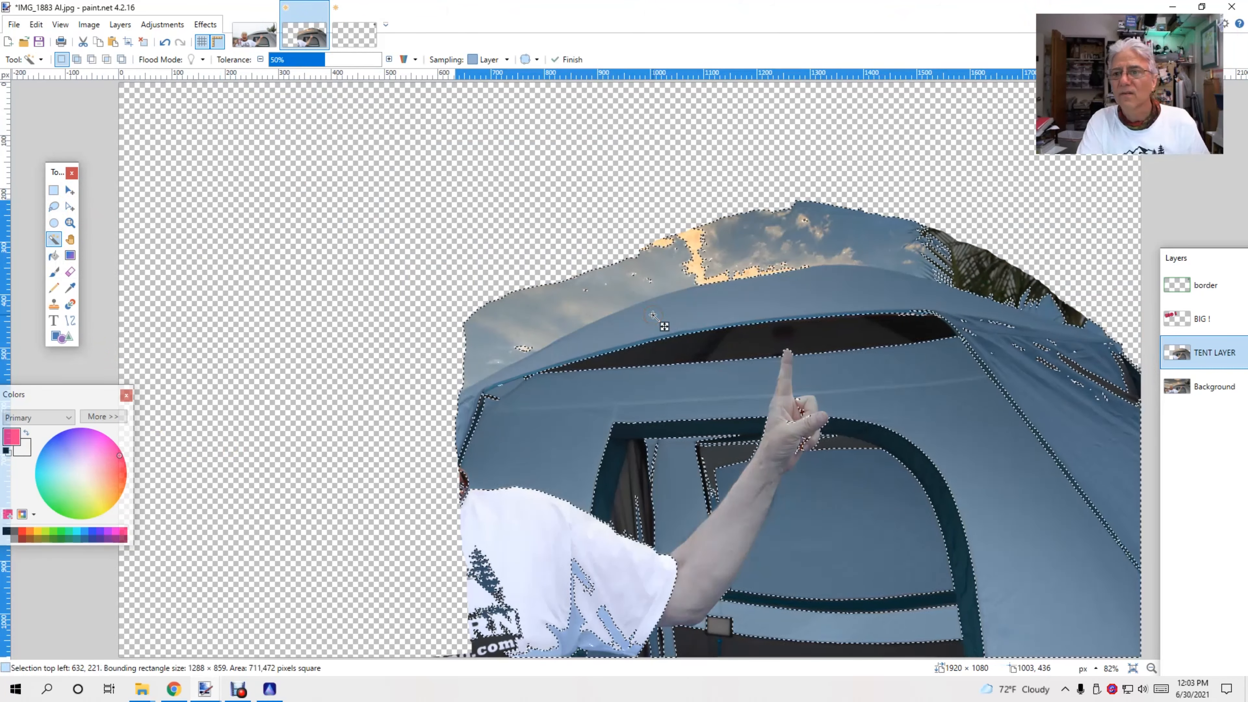
click(166, 44)
click(165, 44)
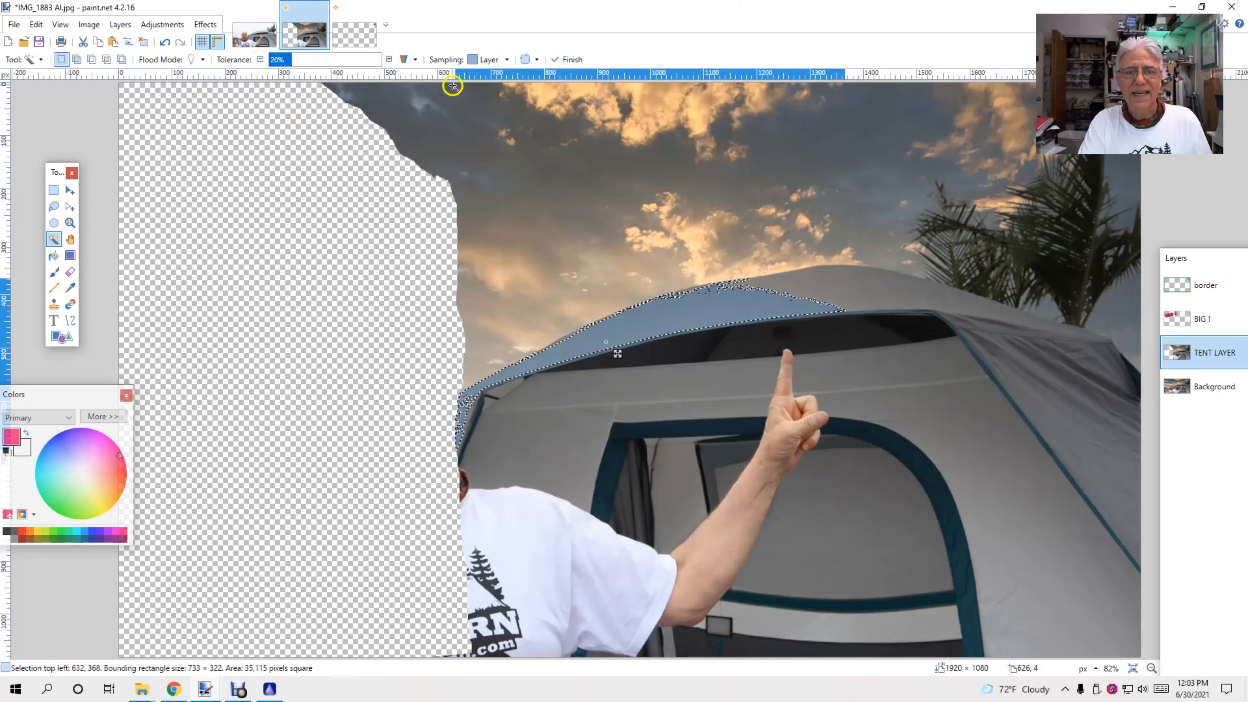
Select and delete patches of sky above the left side of the tent with the Magic Wand at 20% tolerance
click(505, 200)
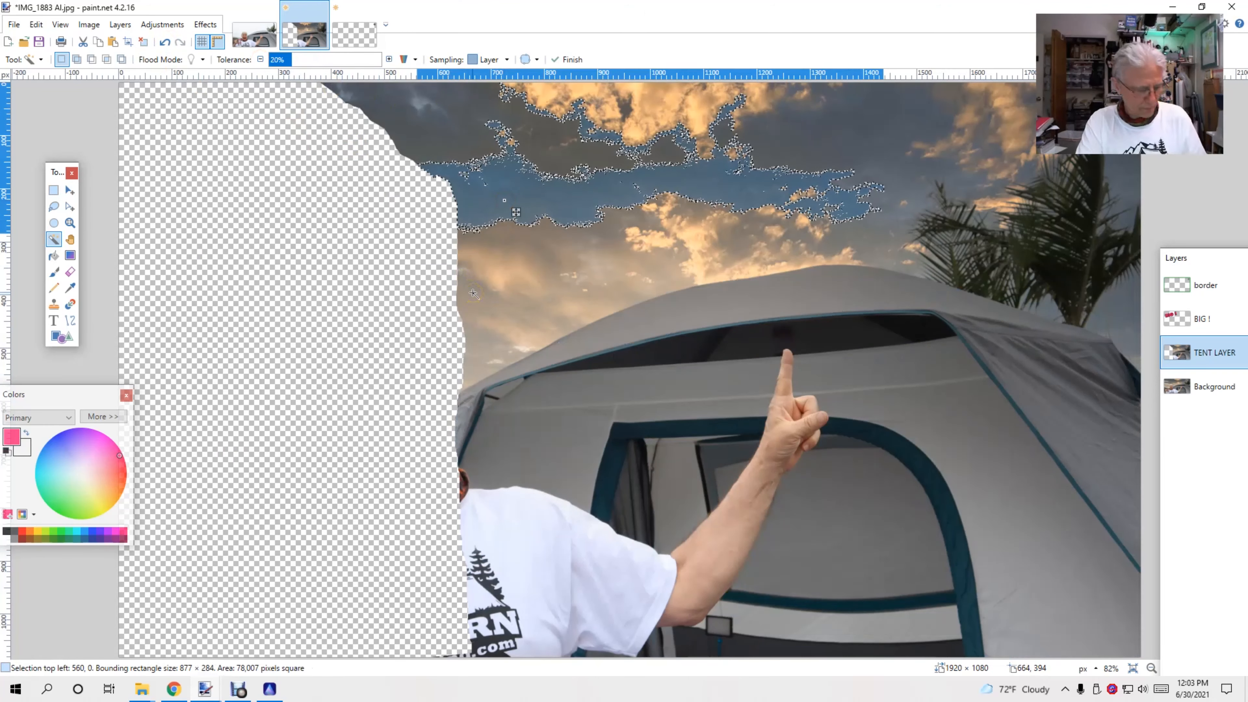
key(Delete)
click(543, 287)
key(Delete)
click(528, 333)
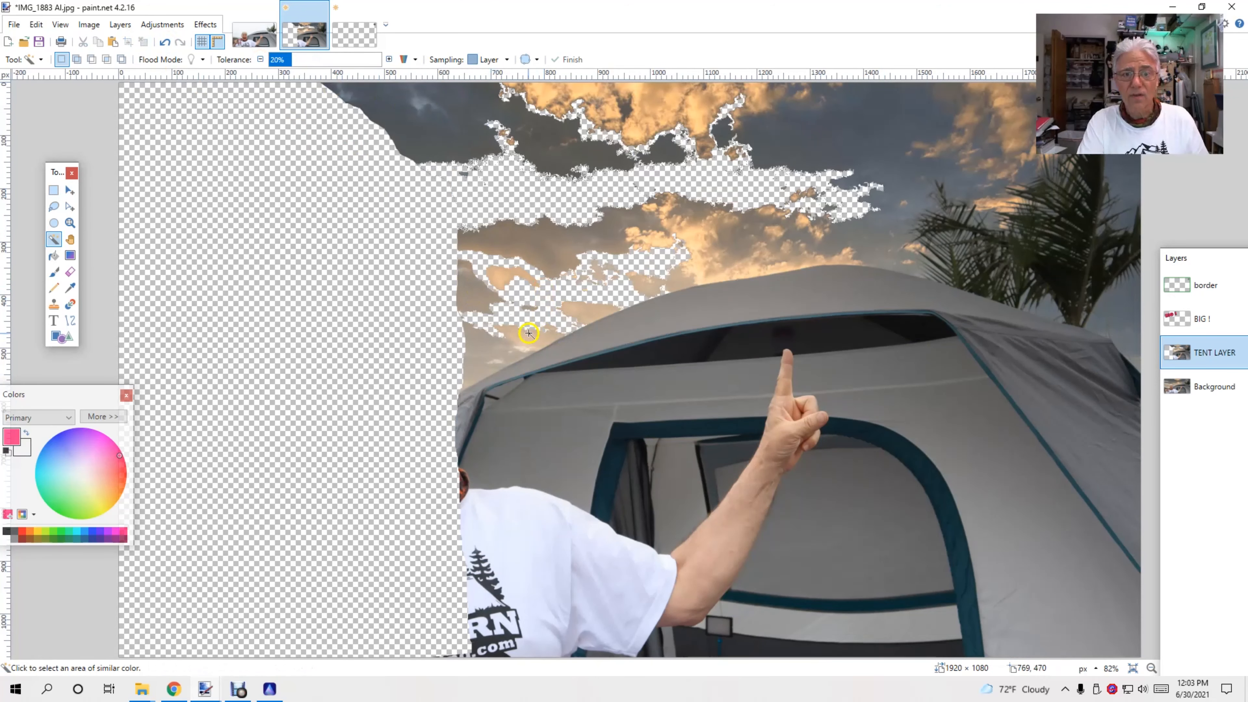
click(507, 349)
key(Delete)
click(534, 340)
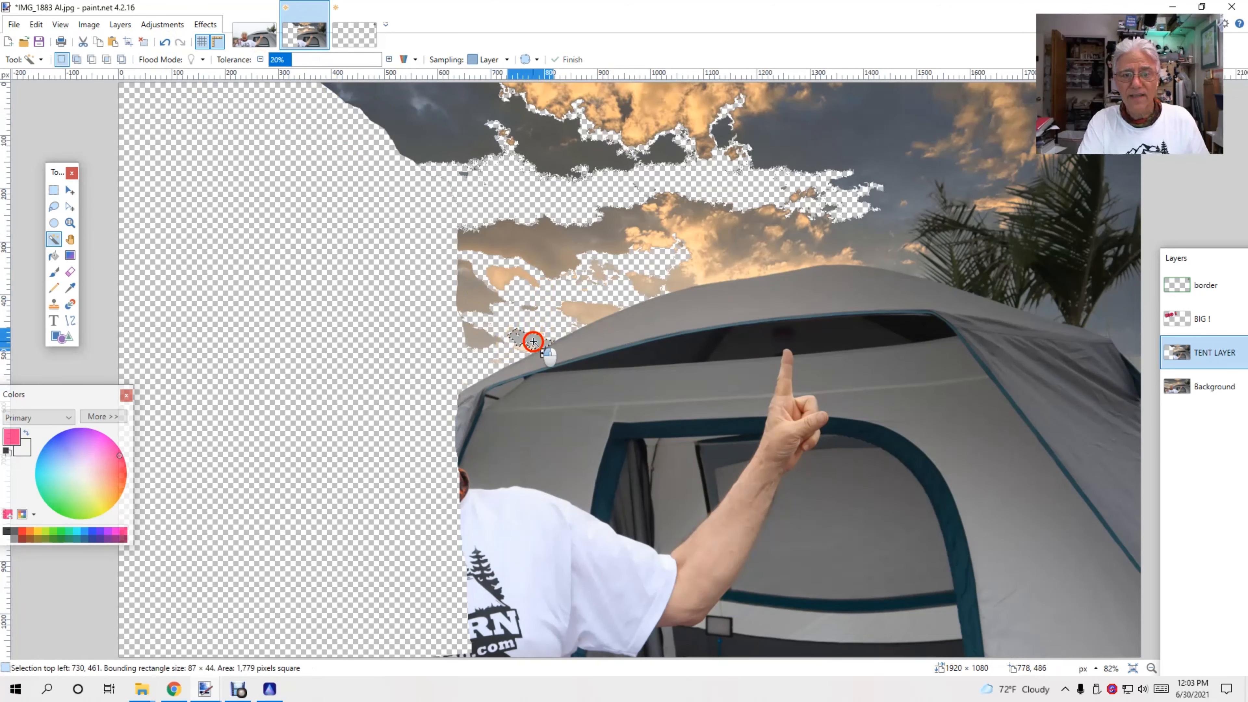
key(Delete)
click(584, 308)
key(Delete)
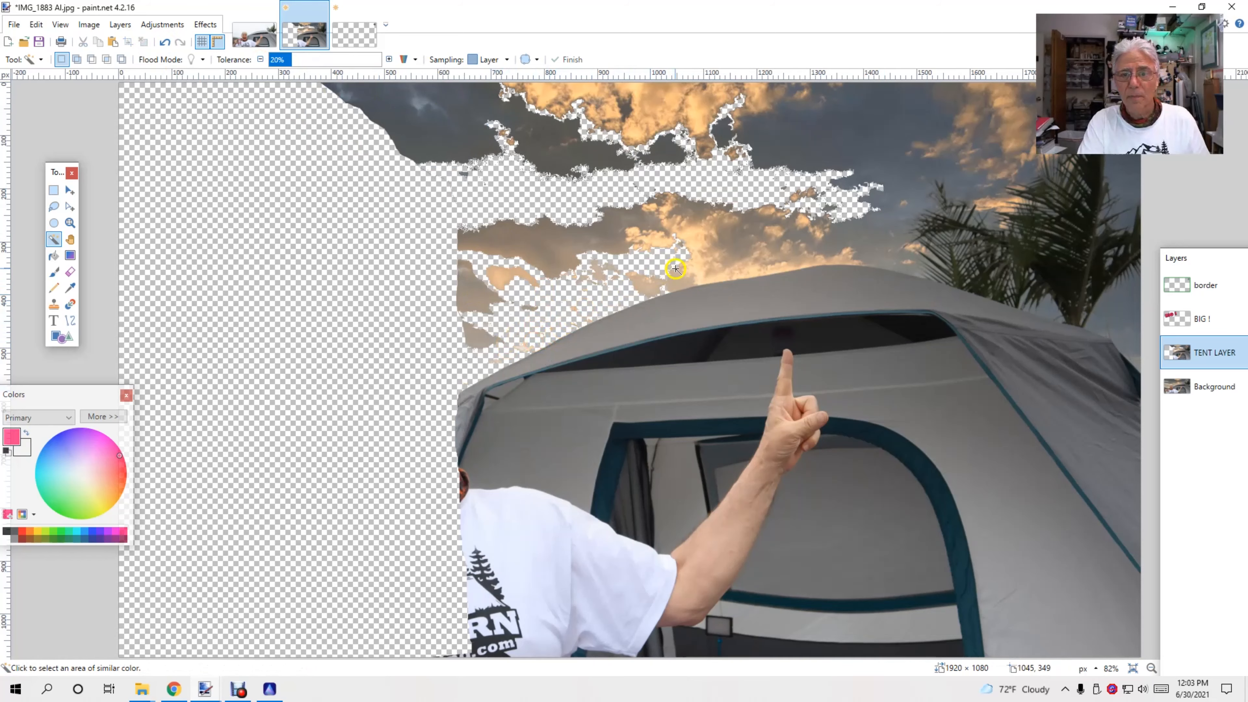
Select and delete the sky above the roof's right side and between the palm fronds with the Magic Wand at 20% tolerance
click(862, 261)
click(885, 260)
key(Delete)
click(1044, 321)
click(1069, 258)
key(Delete)
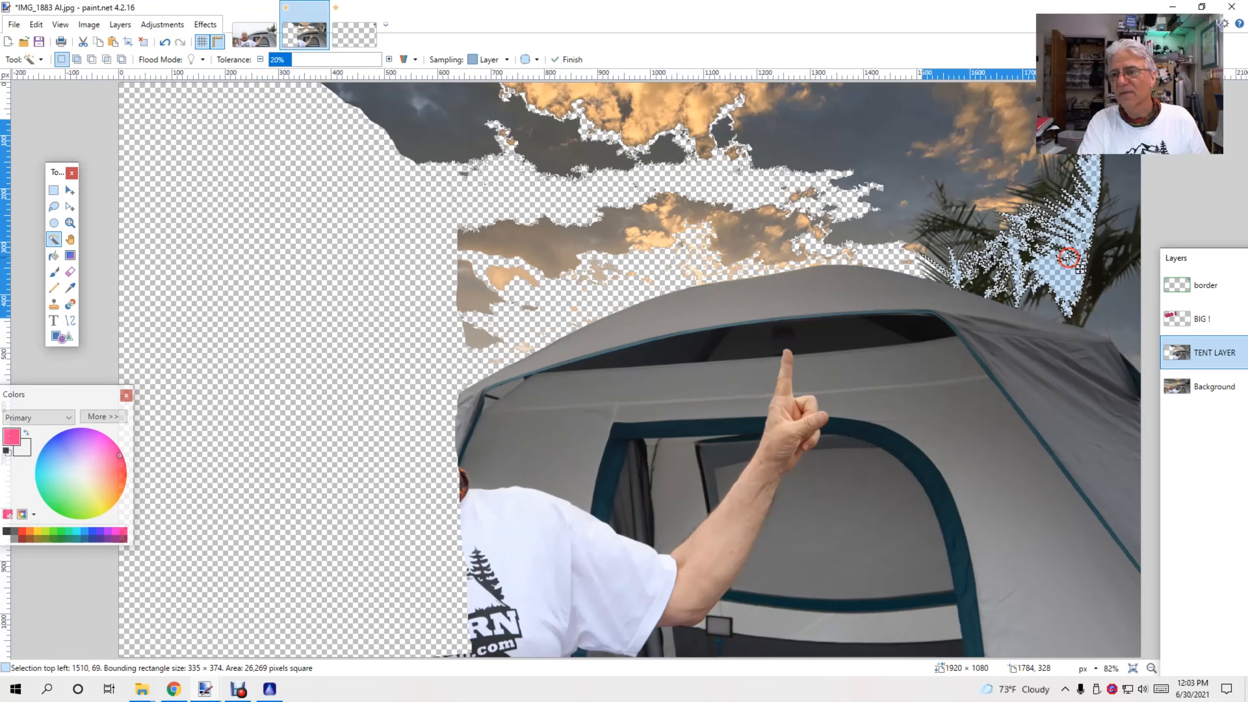
Lasso and delete the remaining sky above the tent's left side and the strip of sky beside the palm at the right edge
click(54, 206)
mouse_move(445, 381)
mouse_down()
mouse_move(761, 248)
mouse_move(437, 380)
mouse_up()
key(Delete)
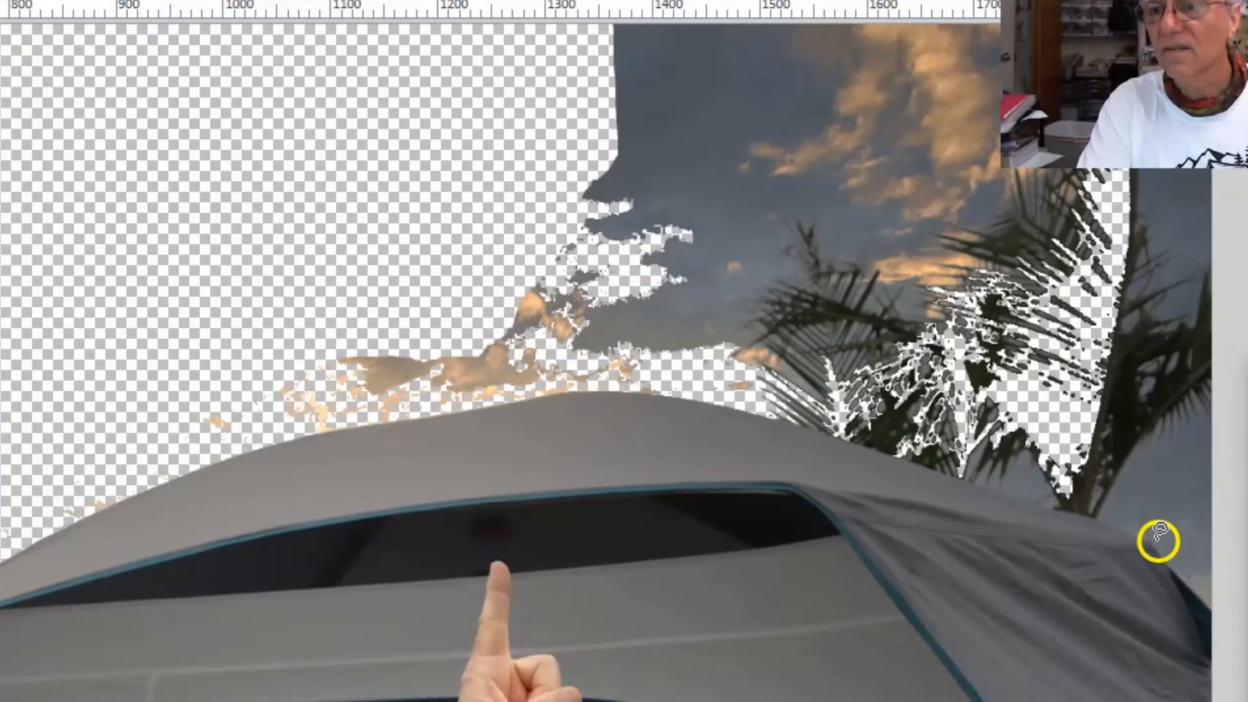
mouse_move(1152, 527)
mouse_down()
mouse_move(1158, 391)
mouse_move(1226, 443)
mouse_move(1211, 573)
mouse_move(1155, 531)
mouse_up()
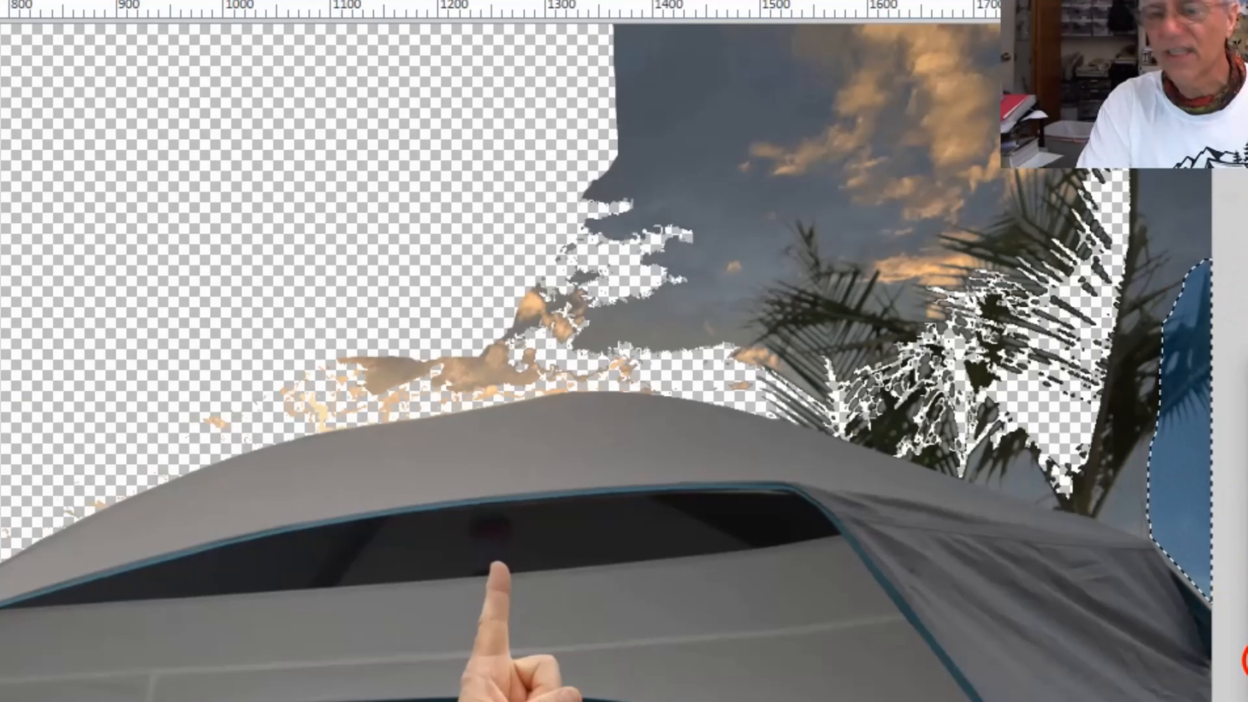
key(Delete)
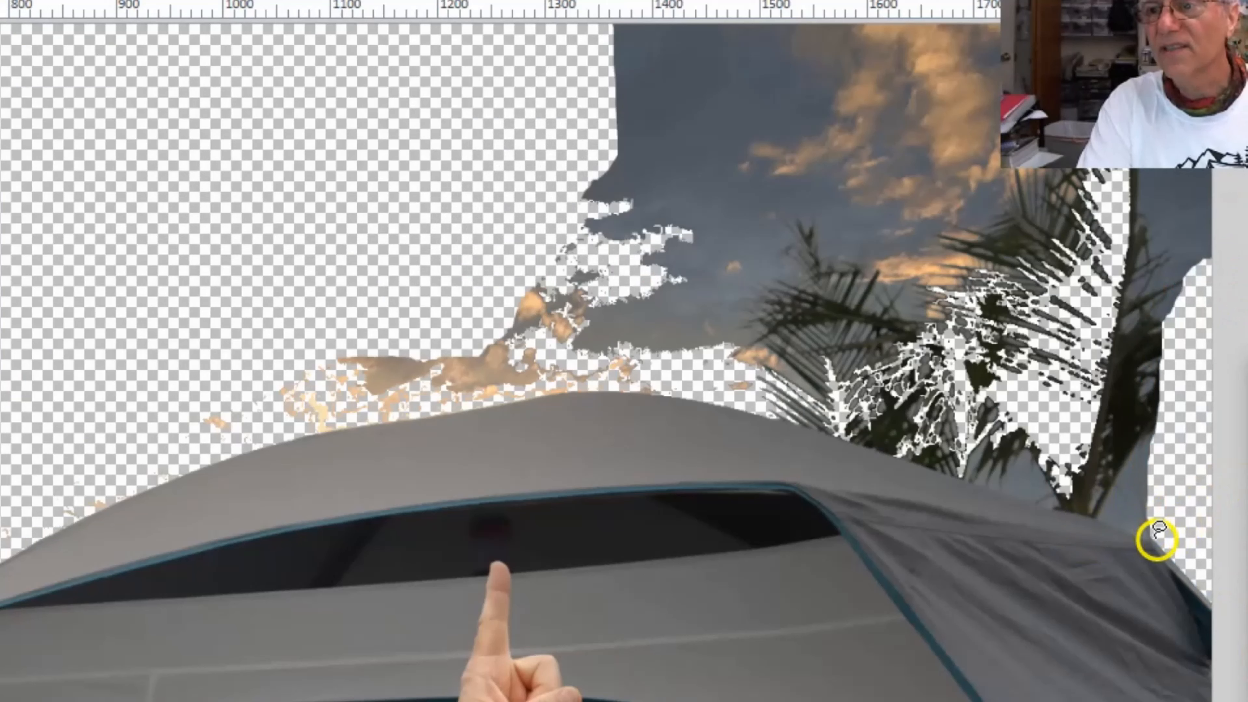
Lasso and delete the palm along the tent's right roofline, then the remaining block of sky above the roof
mouse_move(1158, 536)
mouse_down()
mouse_move(1184, 392)
mouse_move(1168, 320)
mouse_move(893, 268)
mouse_move(785, 292)
mouse_move(743, 322)
mouse_up()
drag(697, 343, 654, 374)
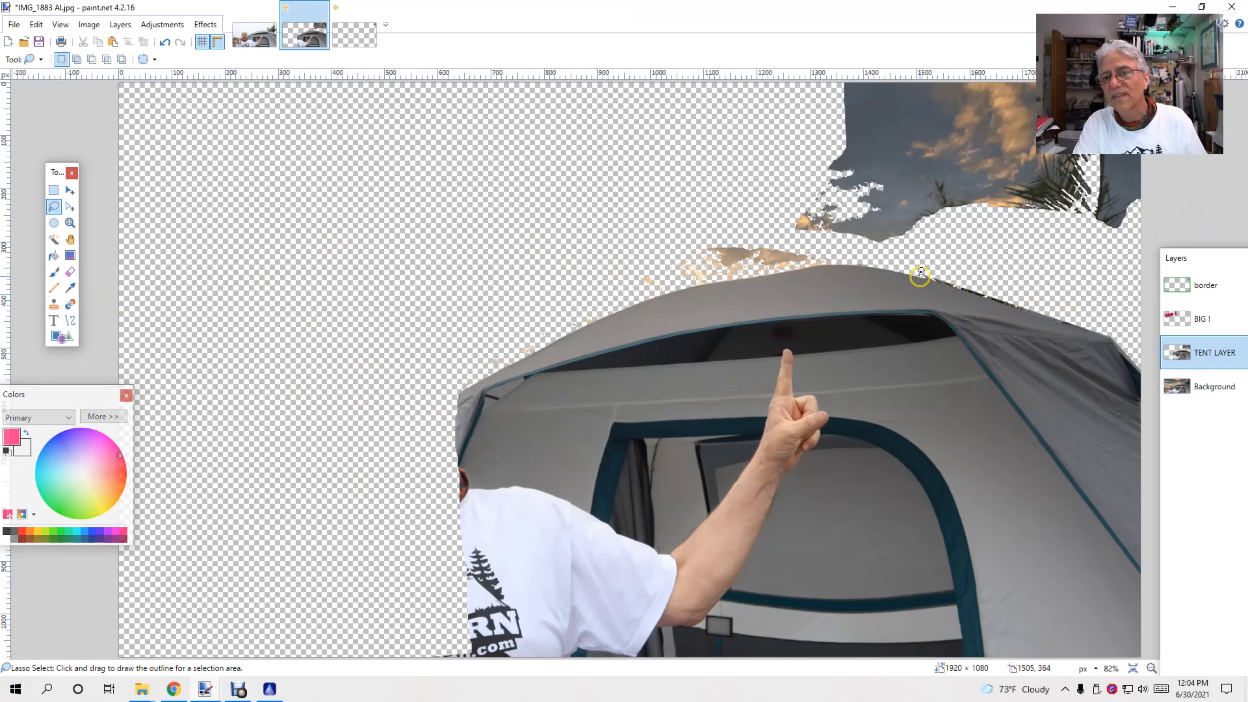
mouse_move(921, 274)
mouse_down()
mouse_move(975, 232)
mouse_move(1126, 261)
mouse_move(1124, 277)
mouse_move(1243, 179)
mouse_up()
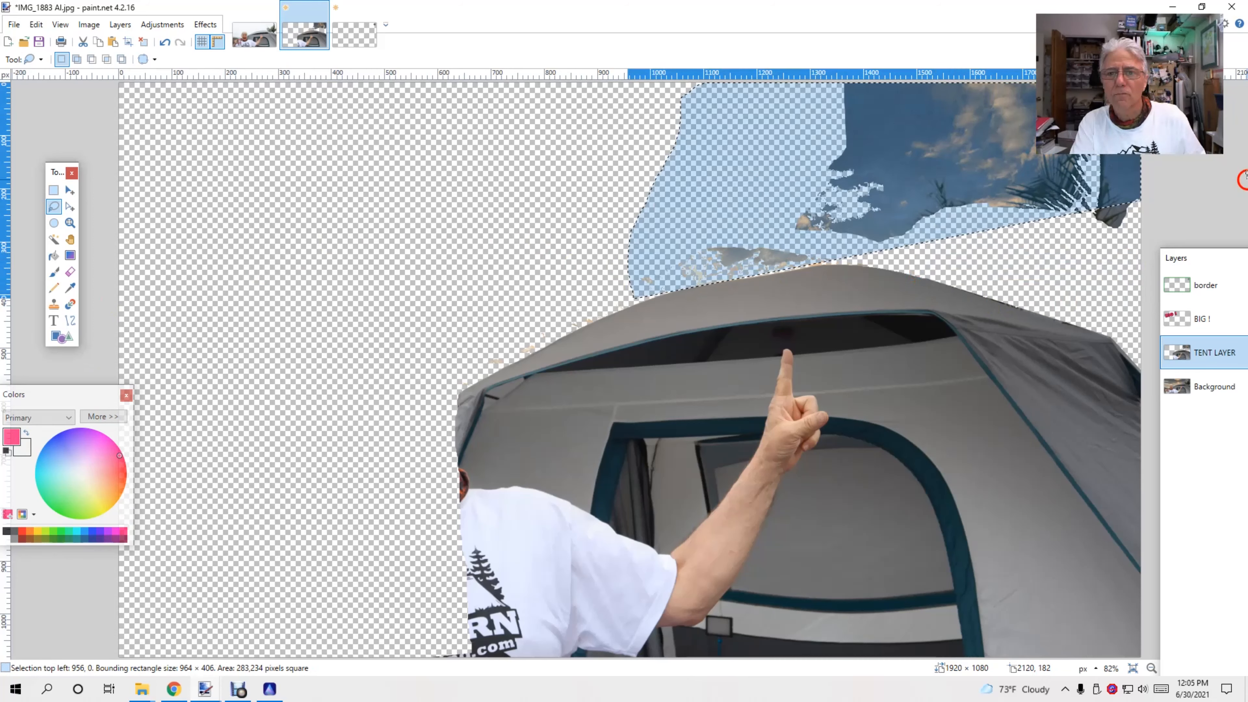
key(Delete)
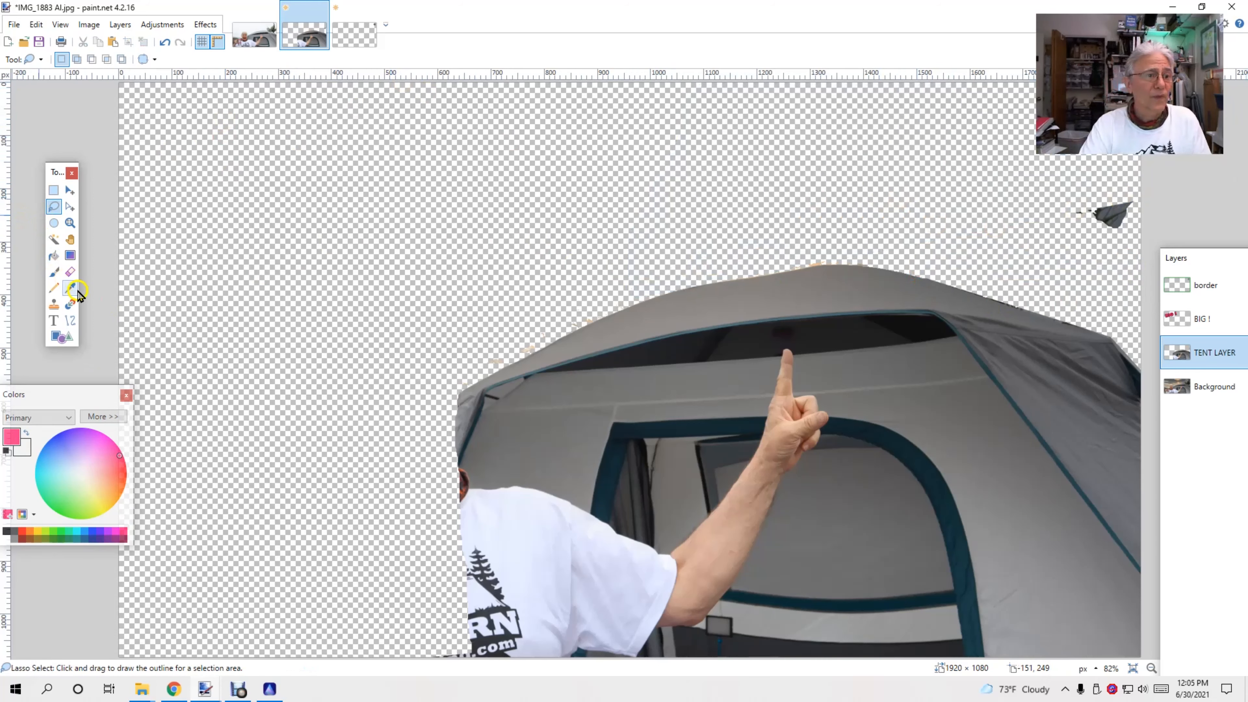
Erase the leftover palm fragment at the upper right and stray sky specks along the left roofline with the Eraser
click(70, 306)
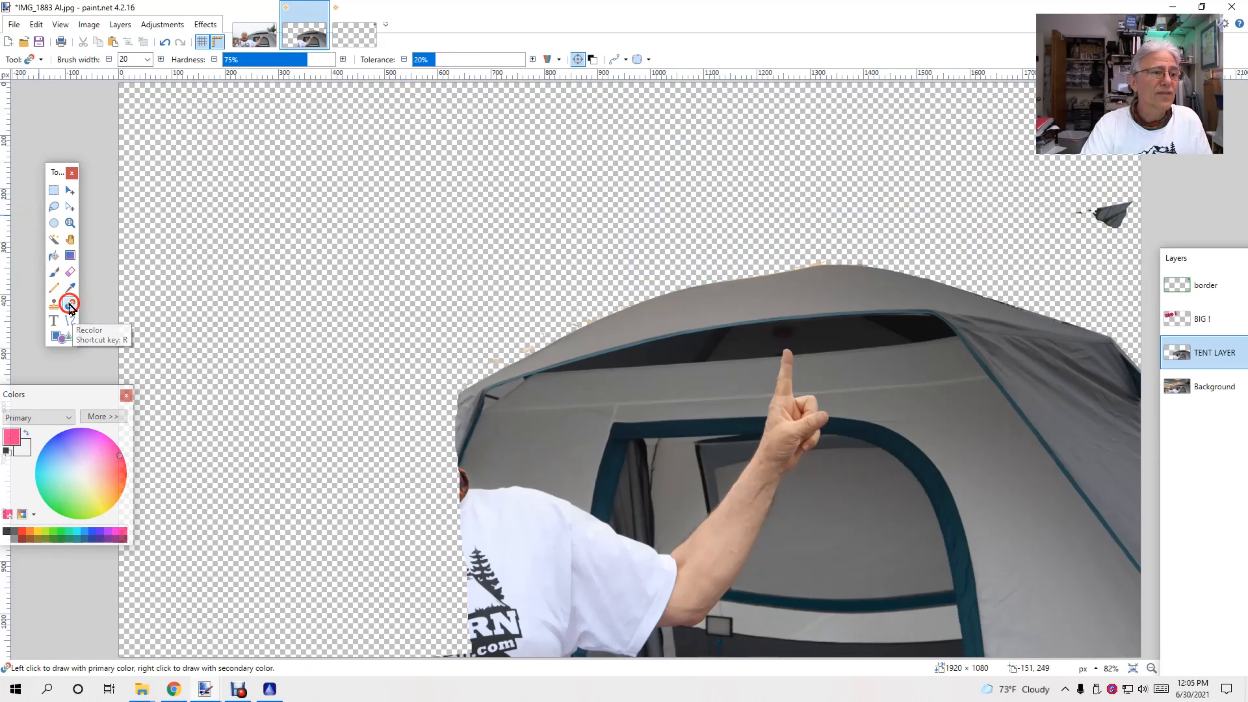
click(147, 59)
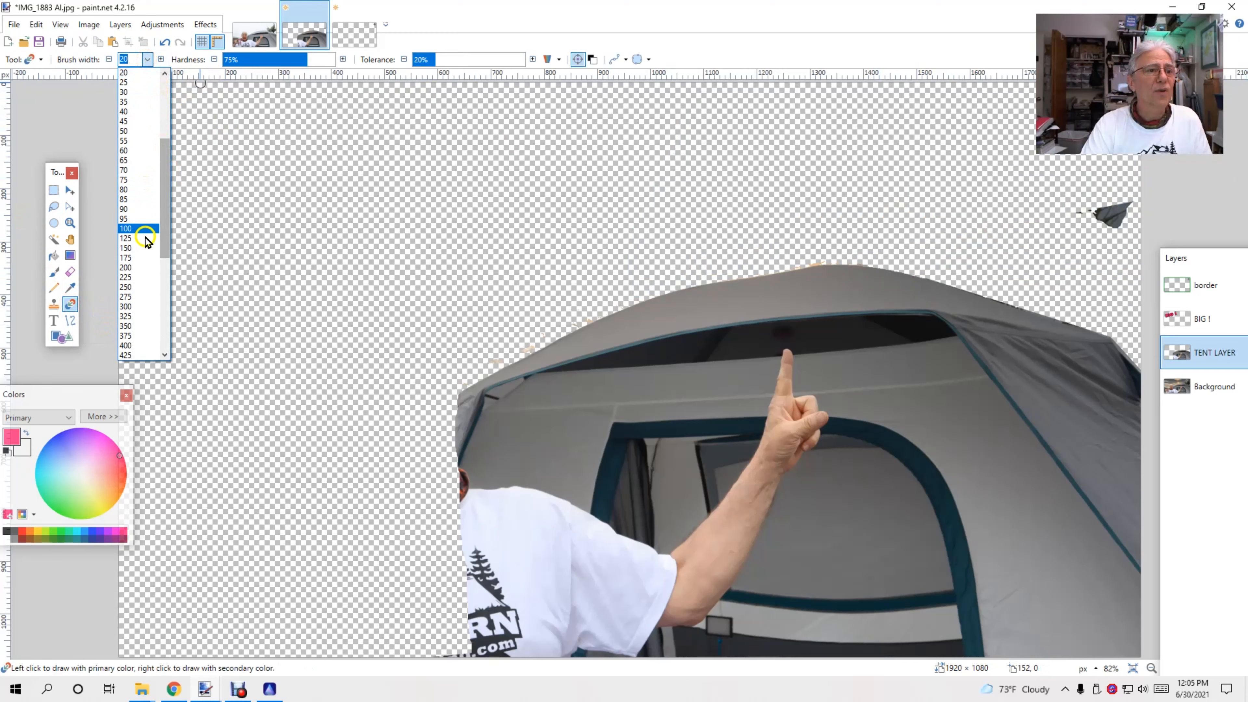
click(126, 318)
mouse_move(390, 181)
mouse_down()
mouse_move(514, 110)
mouse_move(610, 84)
mouse_up()
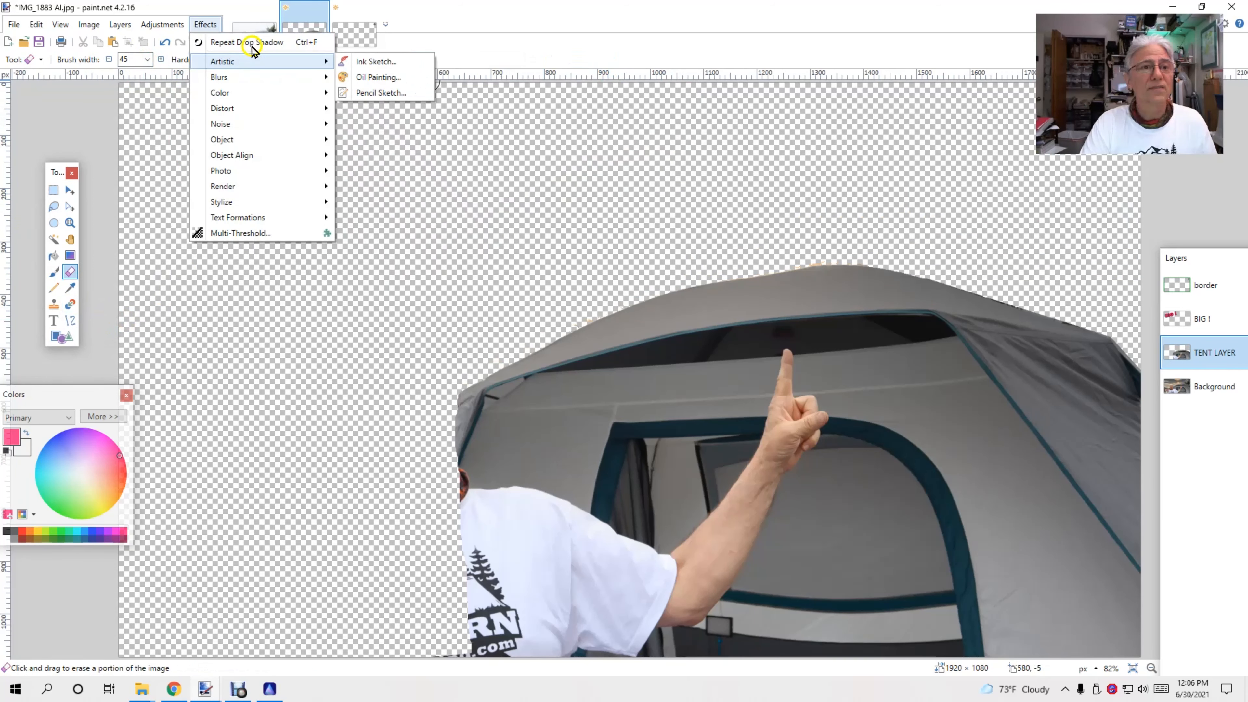
Repeat the last Drop Shadow effect on TENT LAYER
click(256, 44)
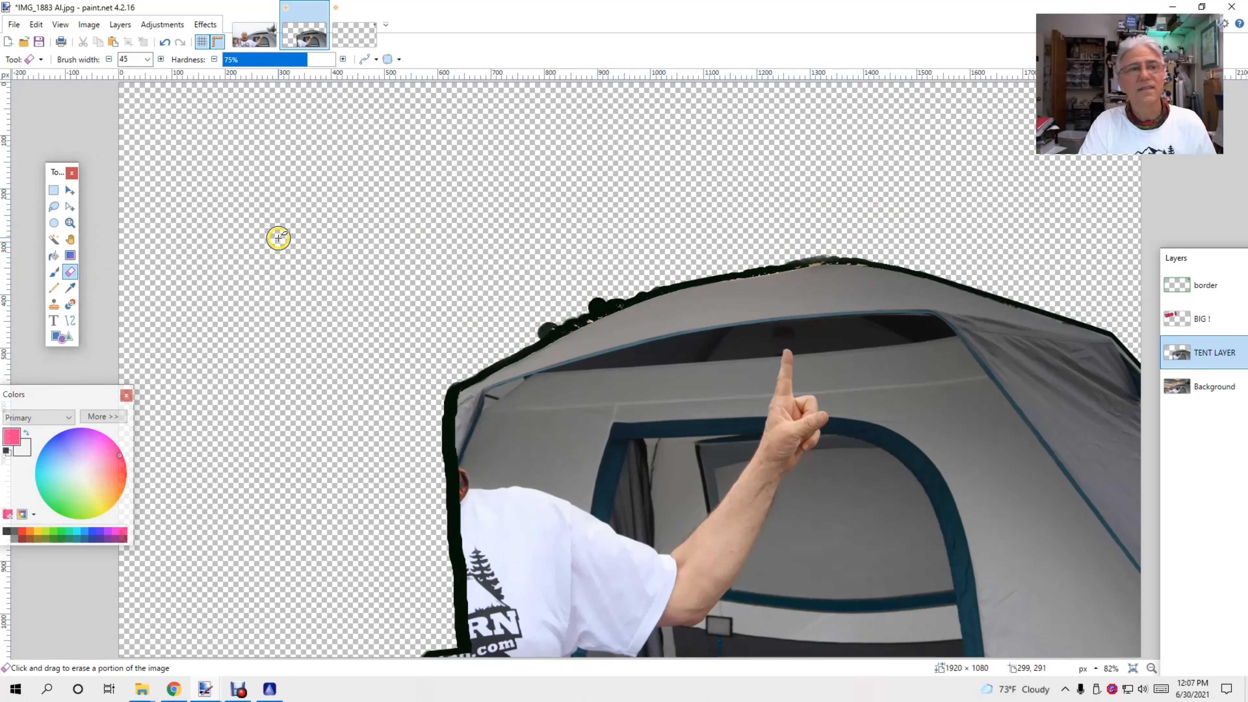
Lasso and delete the stray fringe on TENT LAYER along the roof's left slope, the ridge and just right of the peak
drag(460, 388, 769, 243)
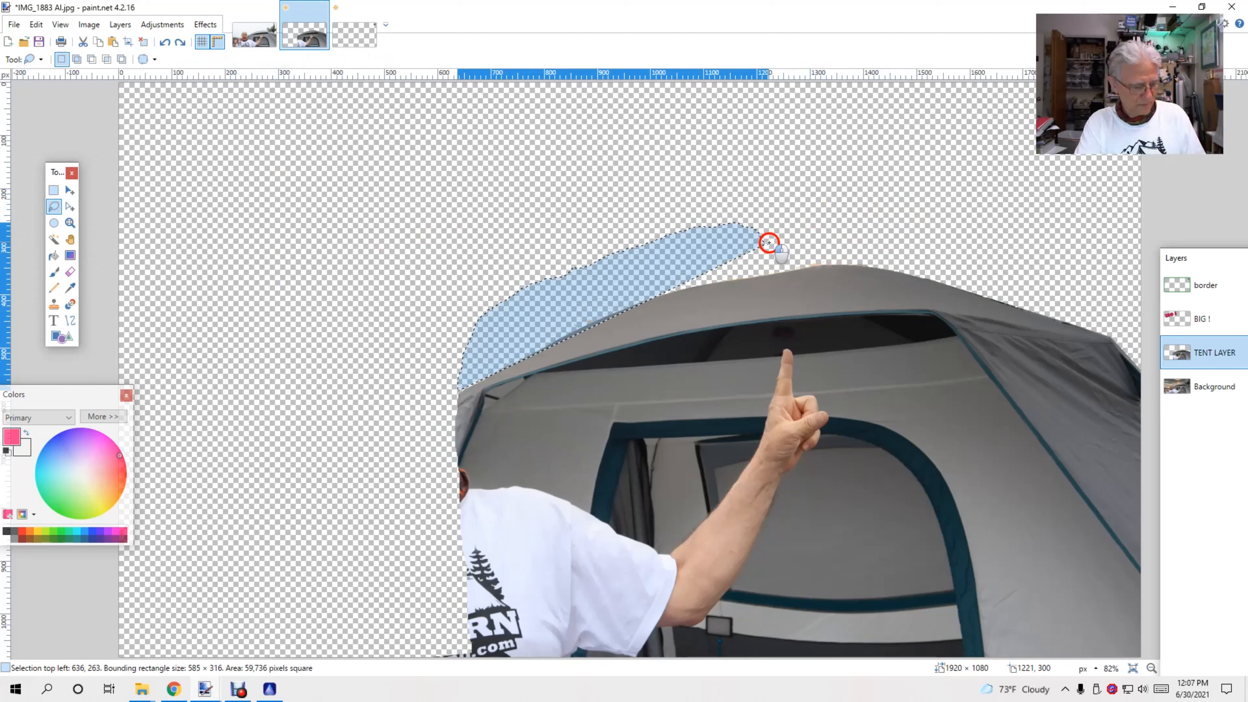
key(Delete)
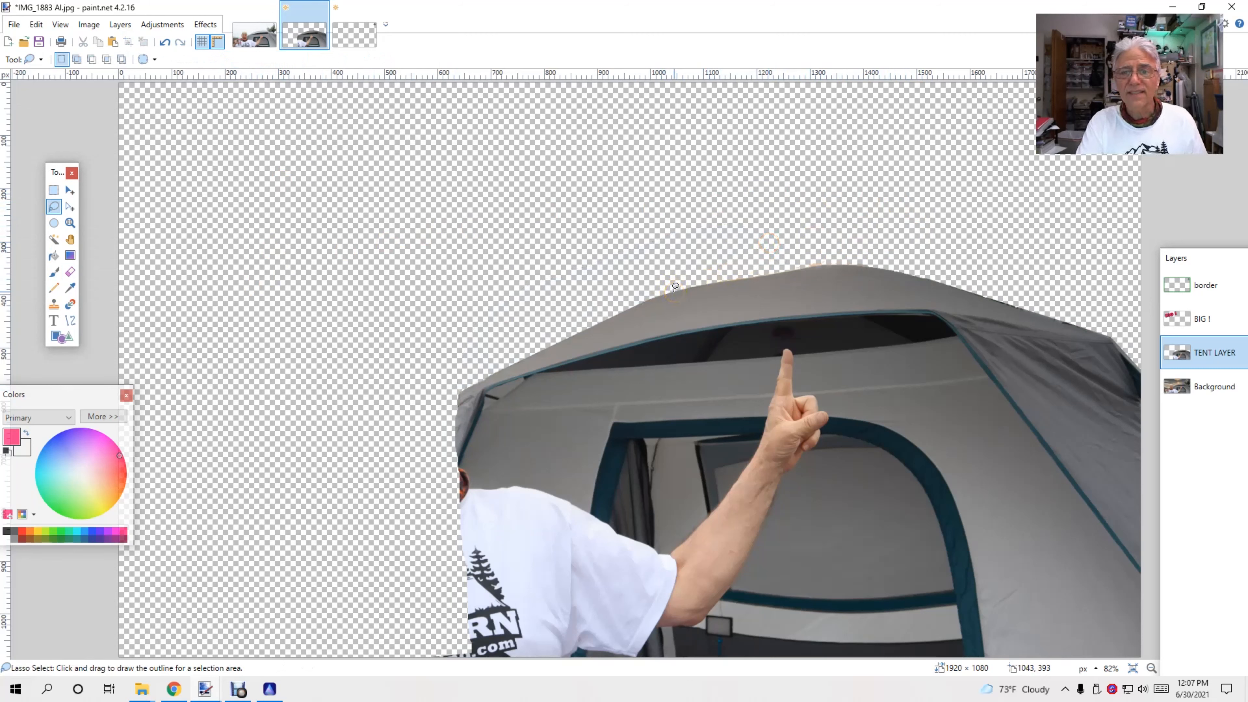
mouse_move(676, 288)
mouse_down()
mouse_move(703, 242)
mouse_move(817, 210)
mouse_move(901, 251)
mouse_up()
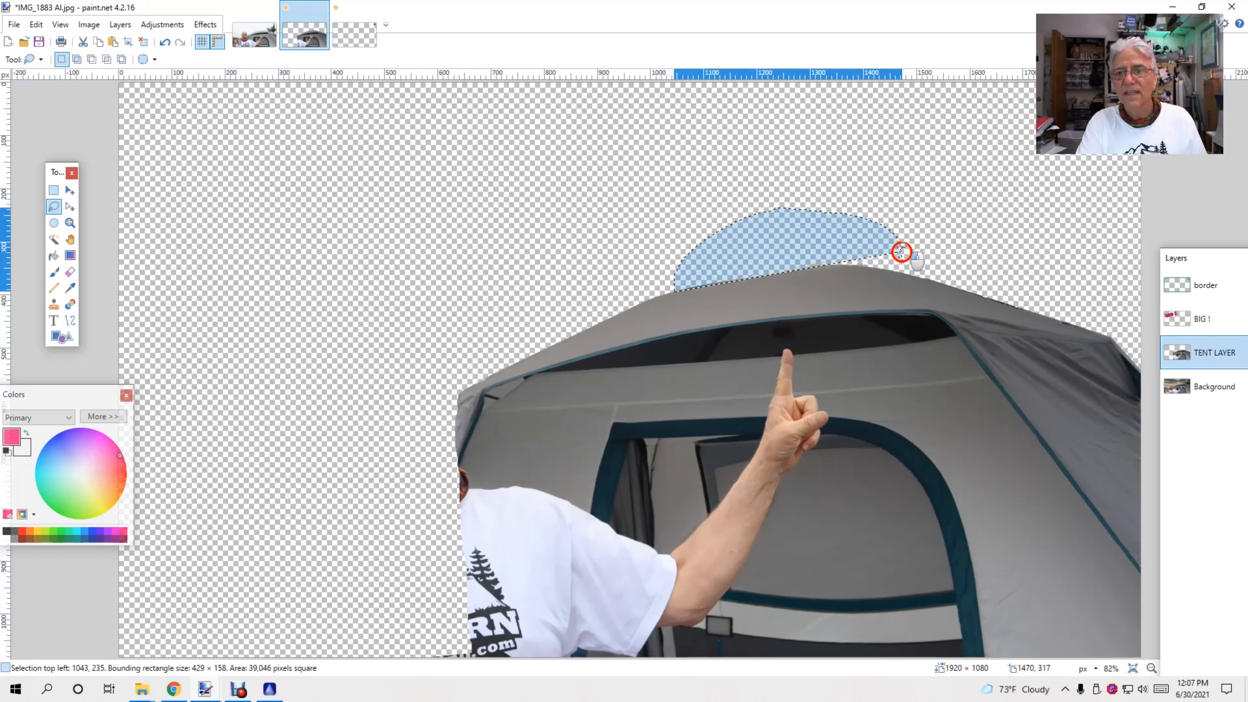
click(901, 252)
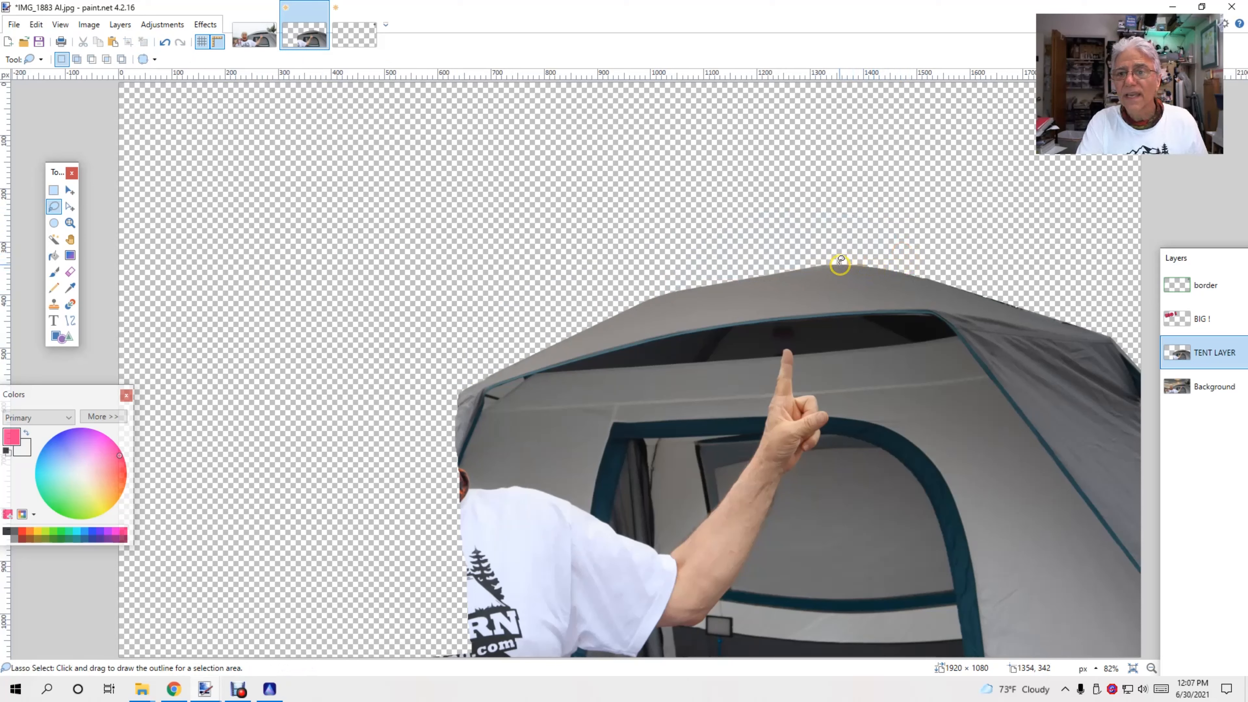
mouse_move(841, 265)
mouse_down()
mouse_move(871, 243)
mouse_move(941, 249)
mouse_move(959, 270)
mouse_up()
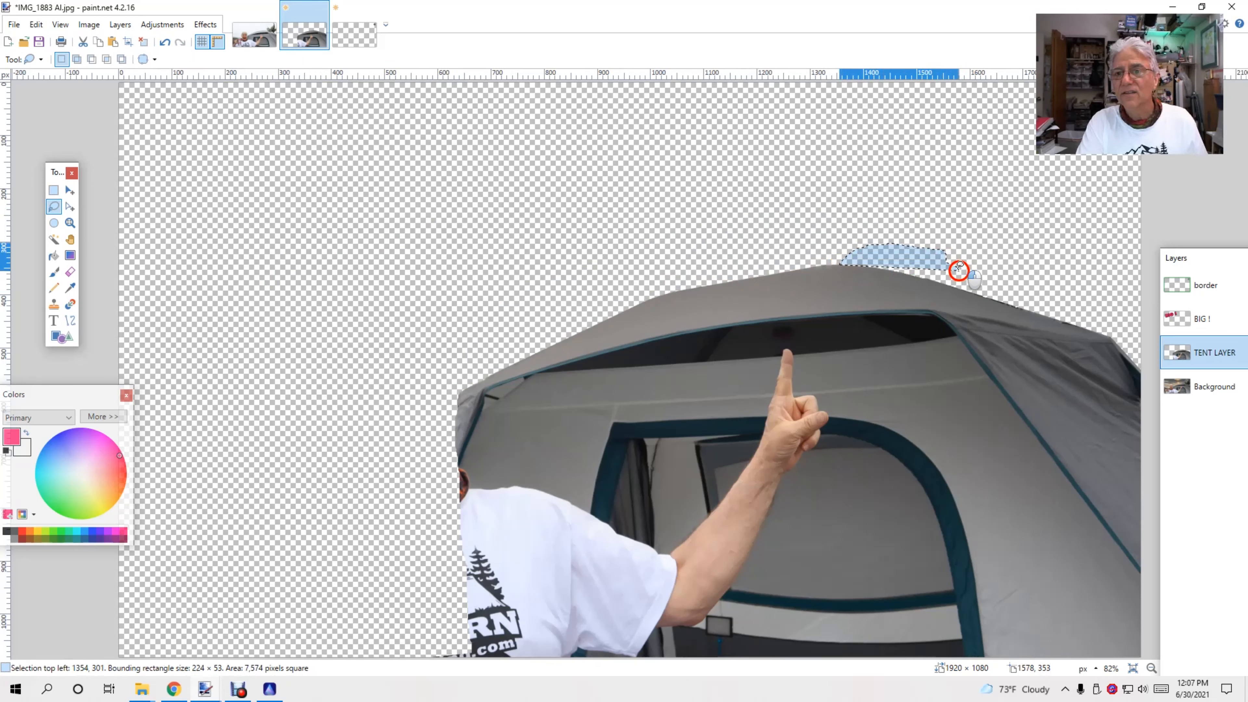
click(959, 270)
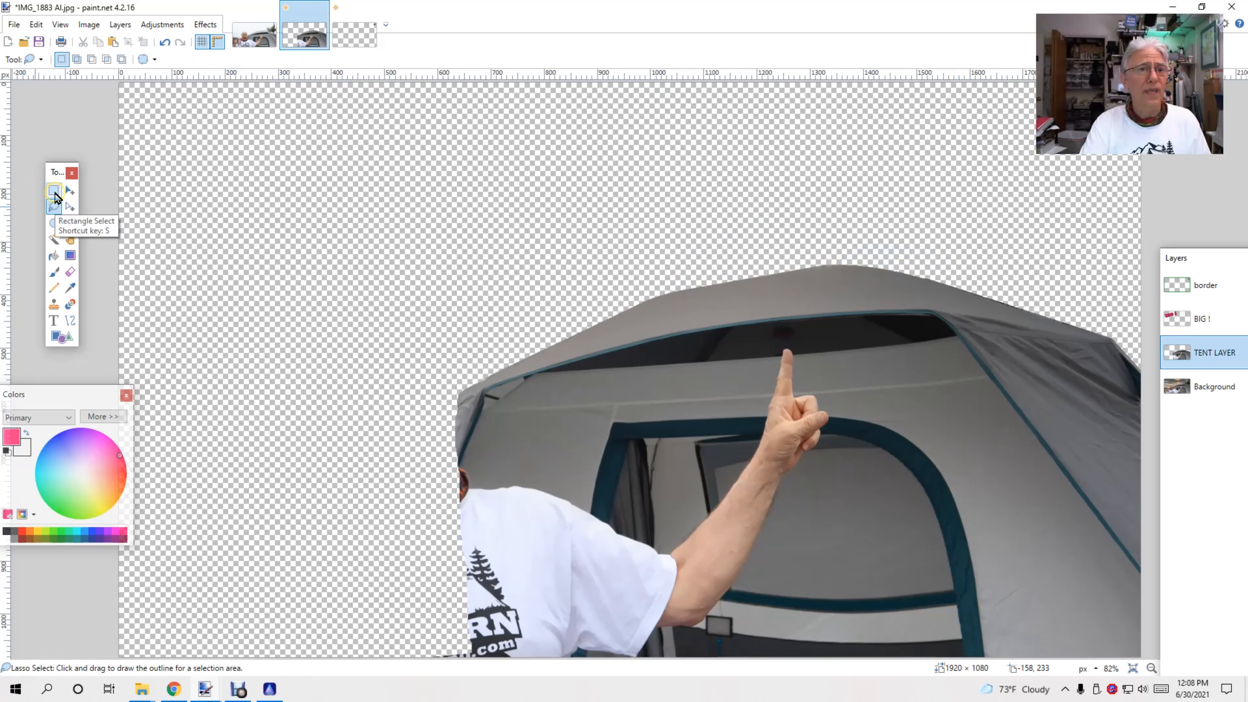
Apply a near-black green Drop Shadow to TENT LAYER with zero offsets, widening radius 15, blur radius 0 and opacity 255
click(204, 24)
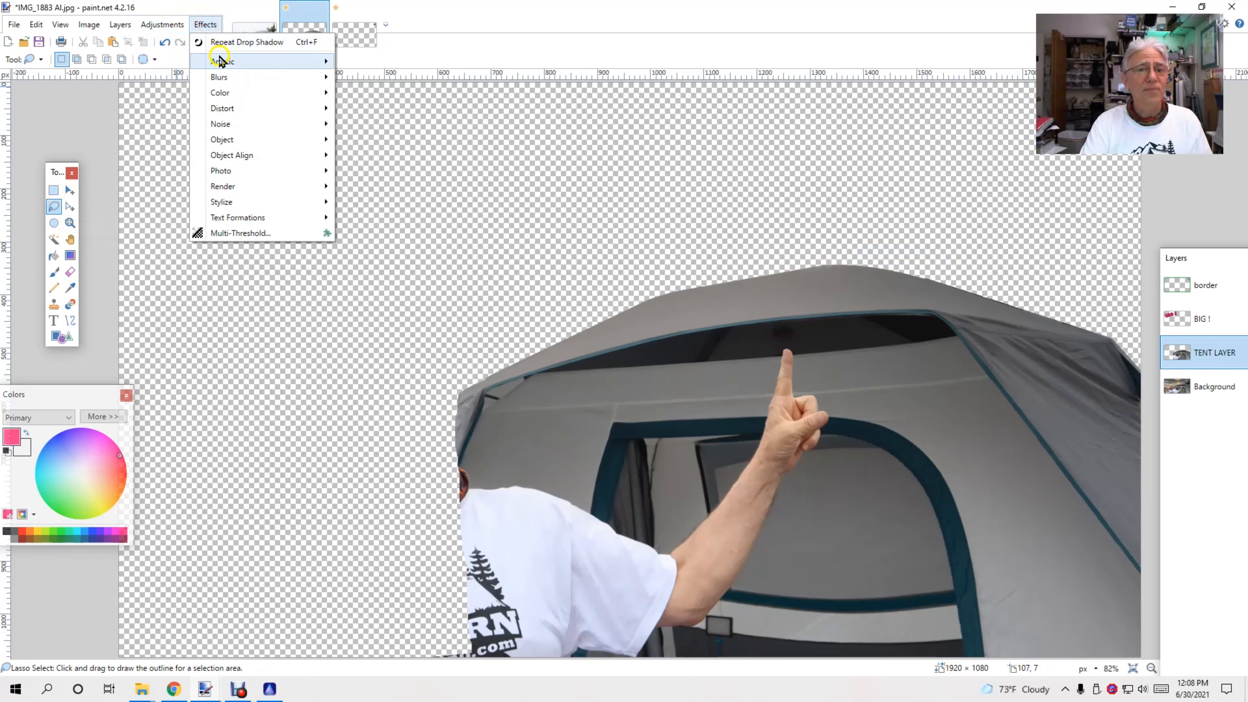
mouse_move(232, 124)
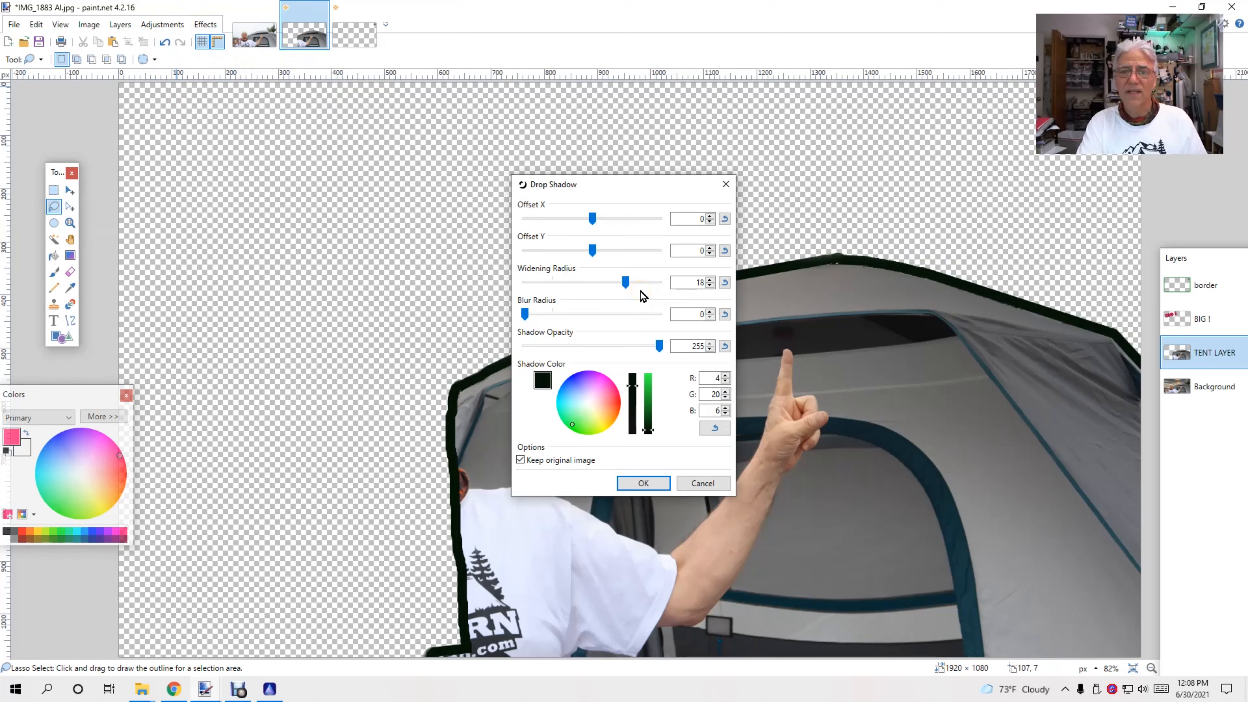
click(627, 282)
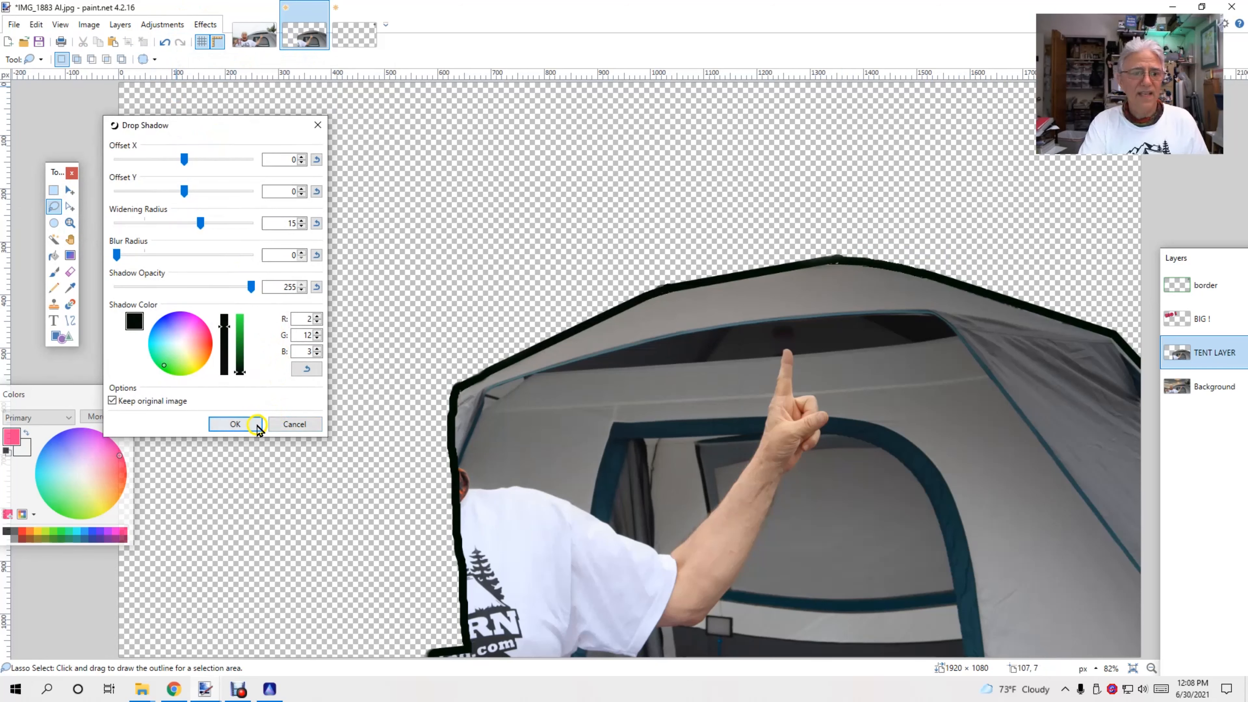
click(248, 424)
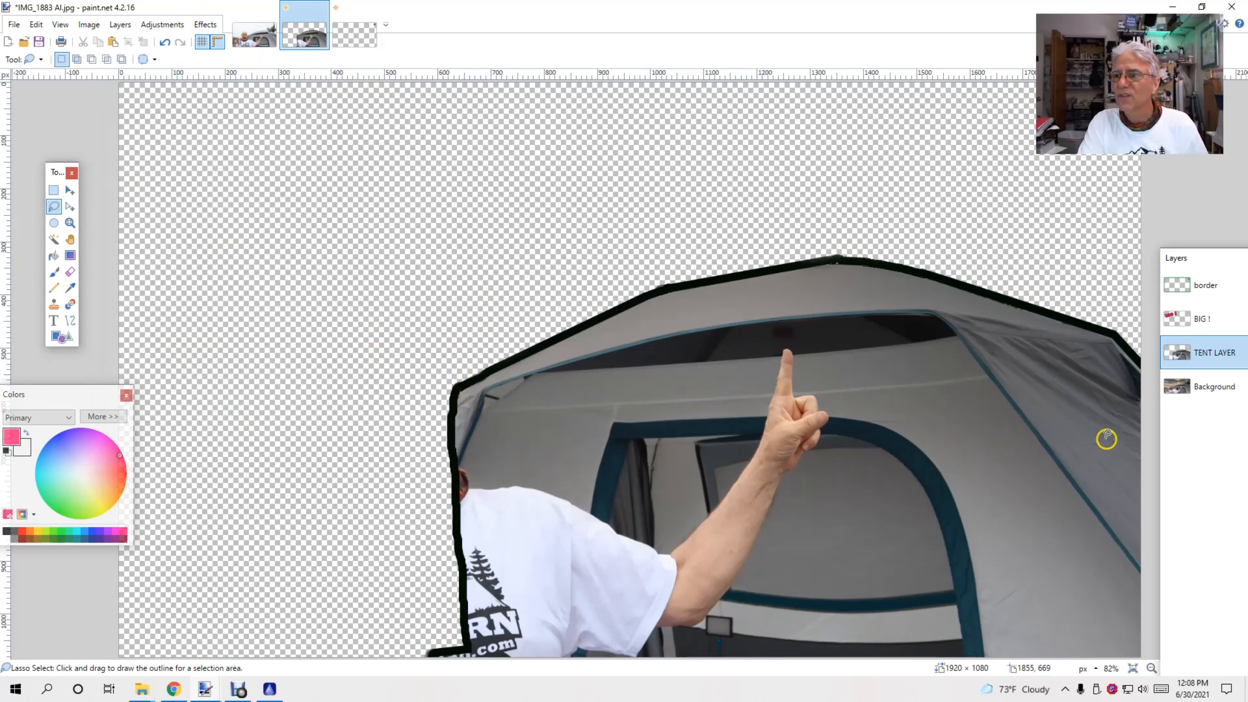
Bring the layer visibility checkboxes into view and toggle the Background layer to compare the tent outline with the photo
drag(1213, 257, 1095, 205)
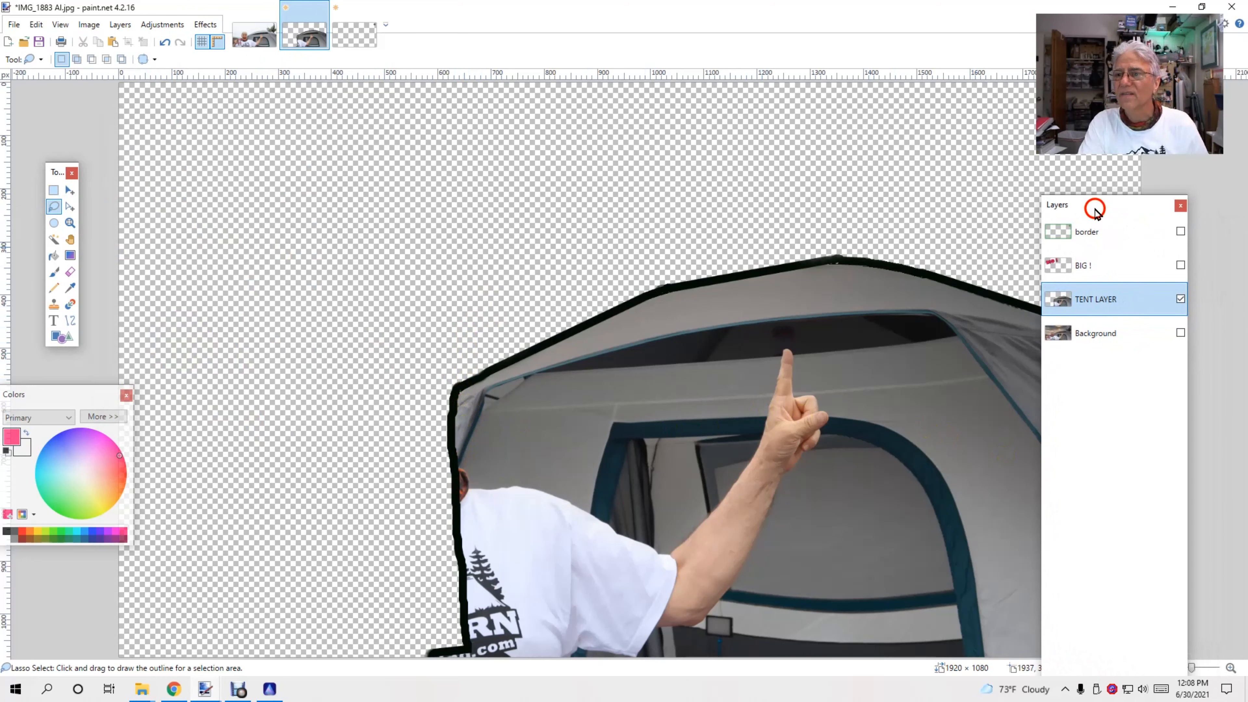
click(1181, 333)
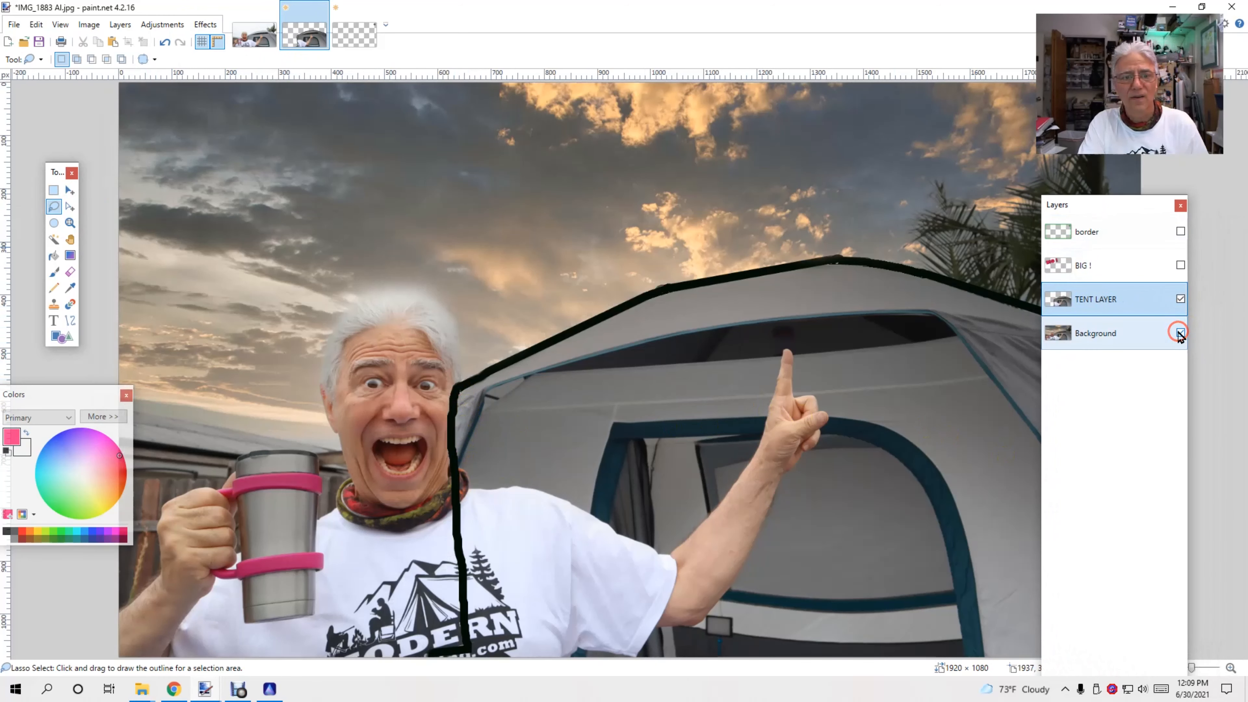
click(1181, 334)
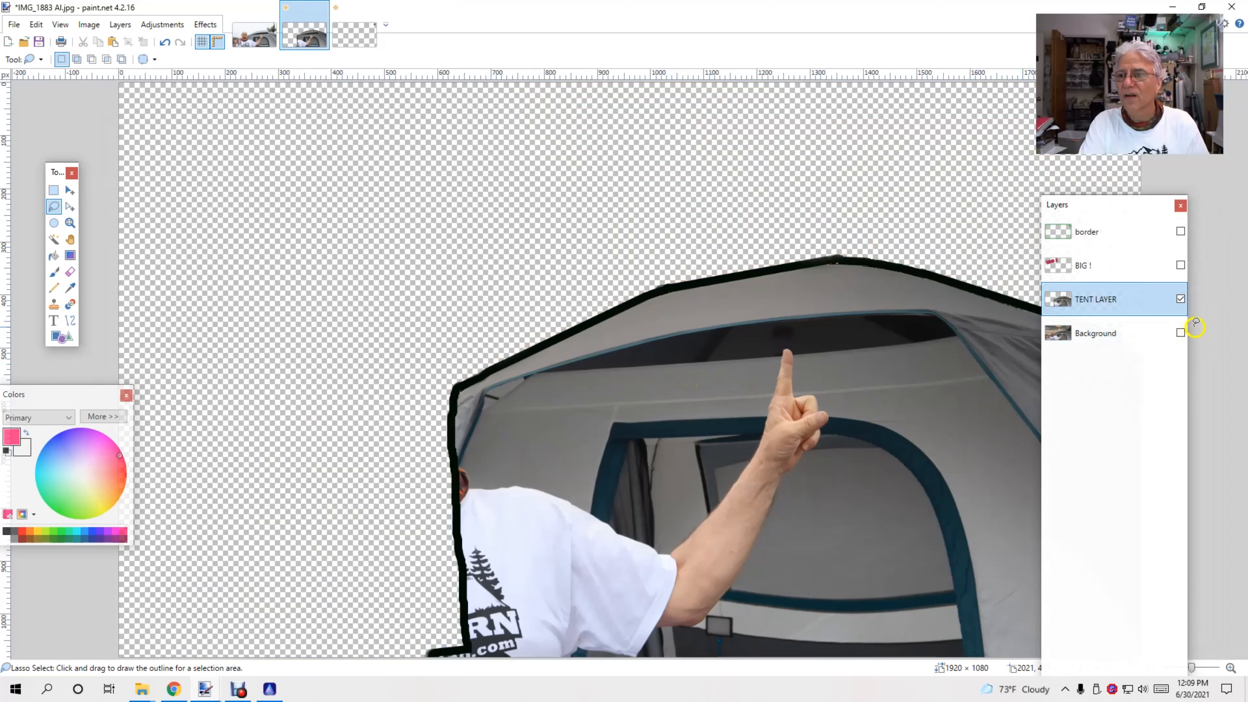
click(1181, 333)
click(1181, 332)
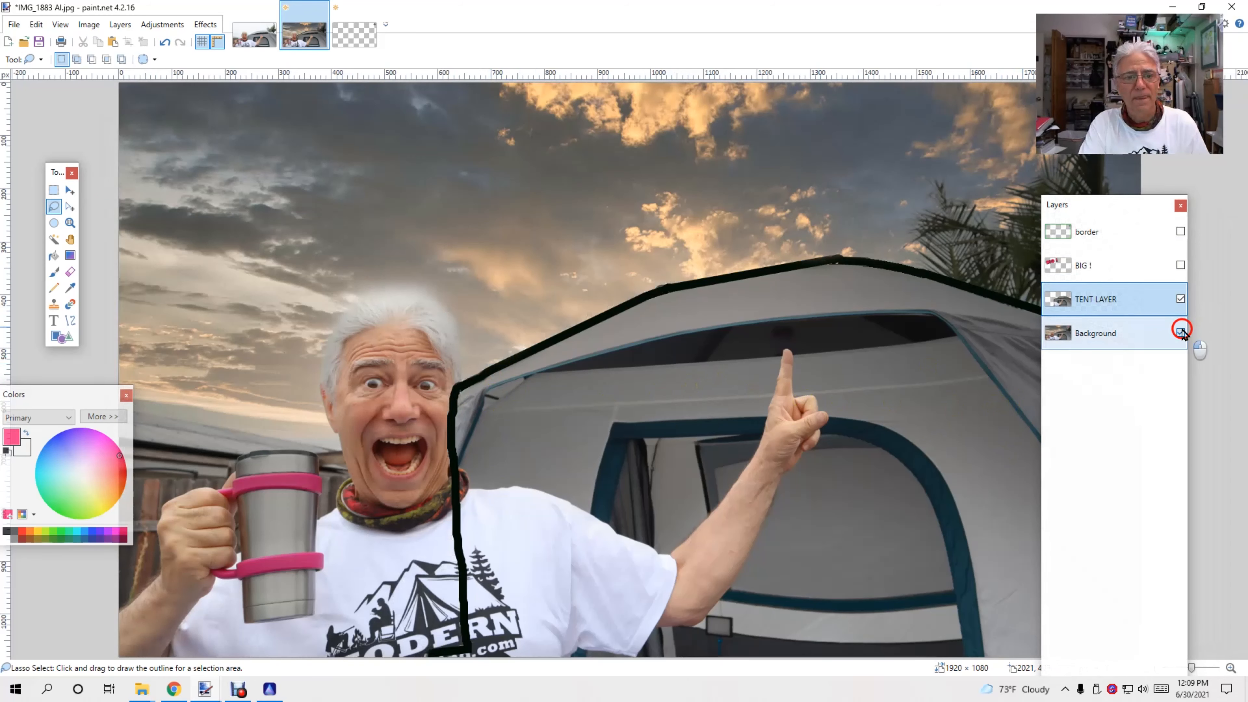
Lasso and delete the vertical shadow strip running down the tent's left edge through the man's shirt, then deselect
click(462, 388)
mouse_move(462, 389)
mouse_down()
mouse_move(466, 356)
mouse_move(422, 355)
mouse_move(338, 388)
mouse_move(333, 427)
mouse_move(339, 485)
mouse_move(392, 524)
mouse_move(402, 553)
mouse_move(412, 665)
mouse_move(481, 668)
mouse_up()
key(Delete)
key(ctrl+d)
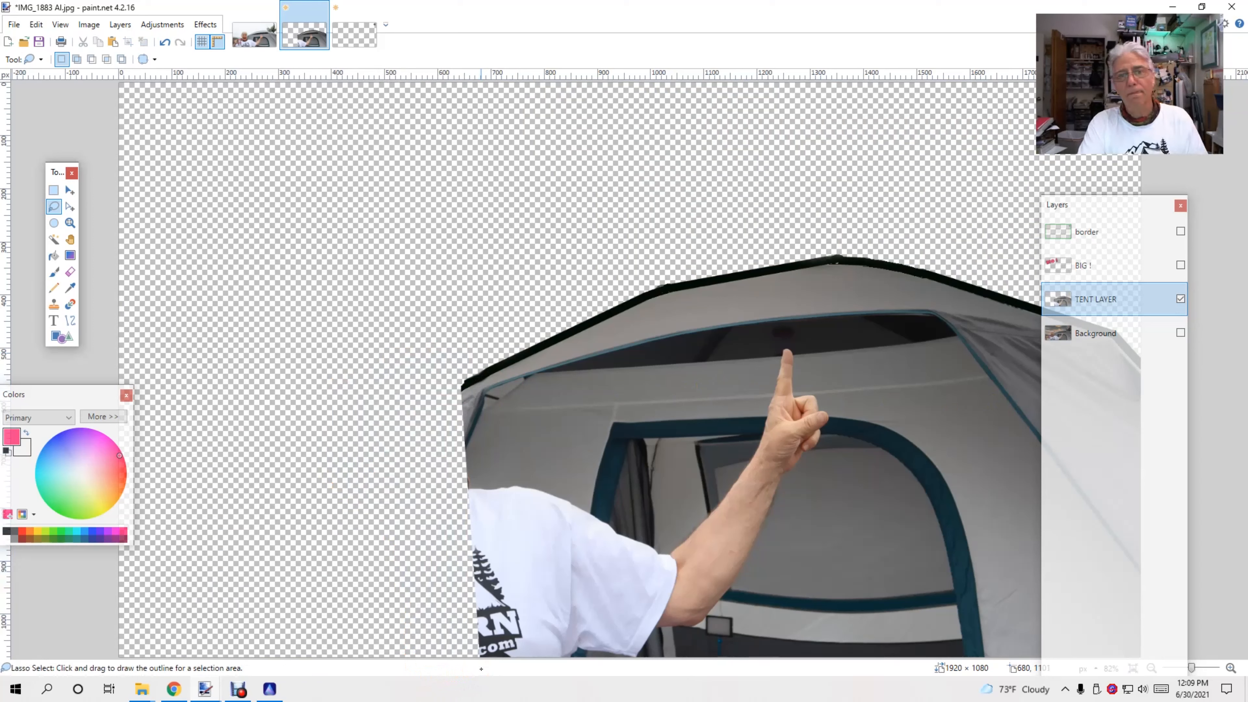
Make the Background, border and BIG ! layers visible and move the Layers window clear of the image
click(1181, 333)
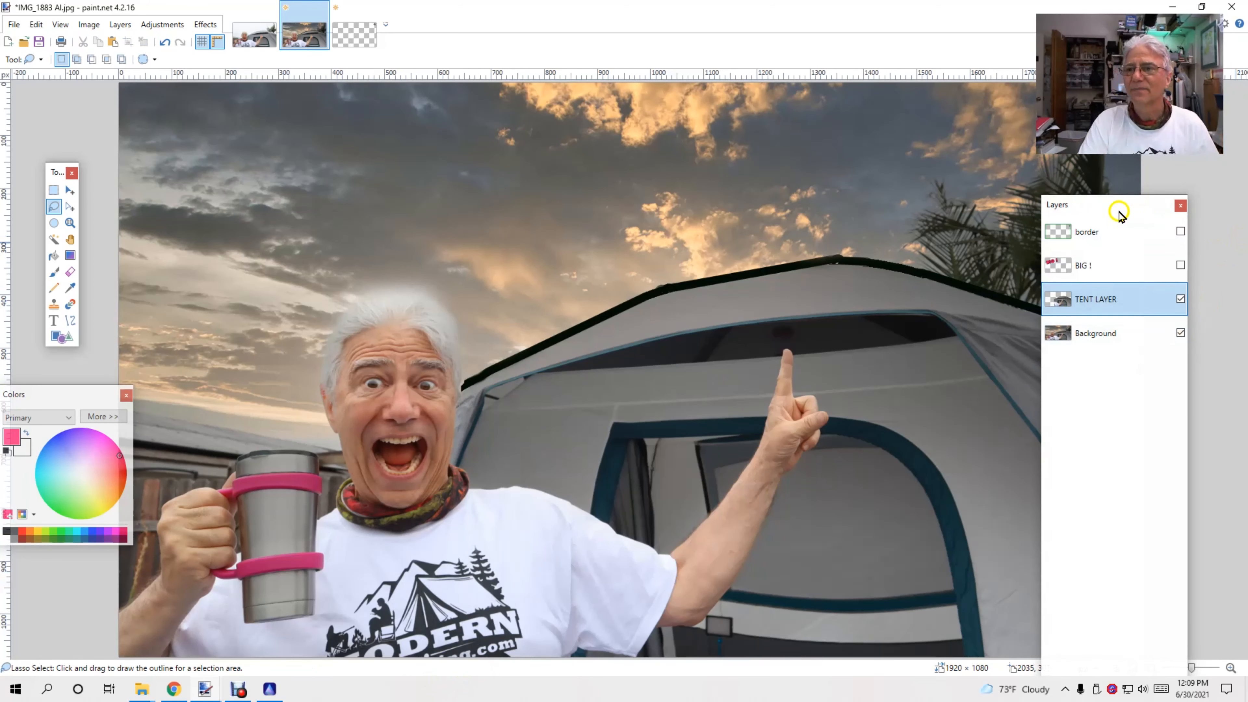
drag(1107, 212, 1133, 212)
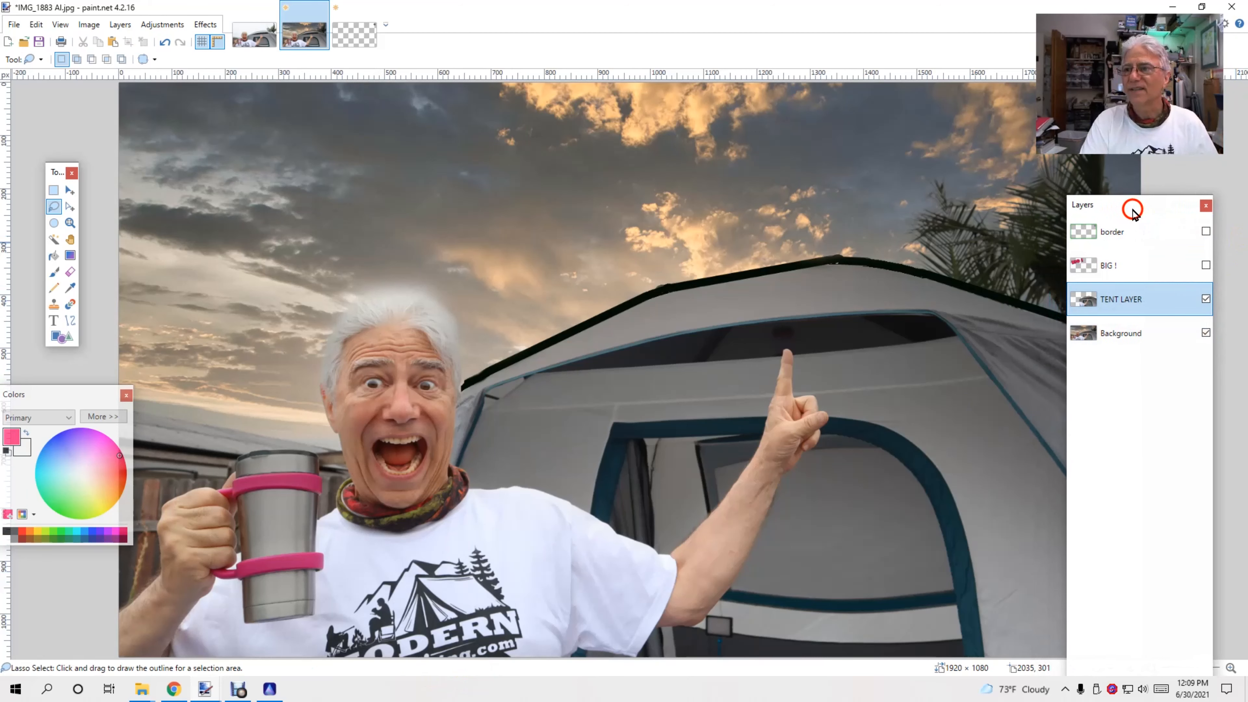
click(1206, 231)
click(1206, 265)
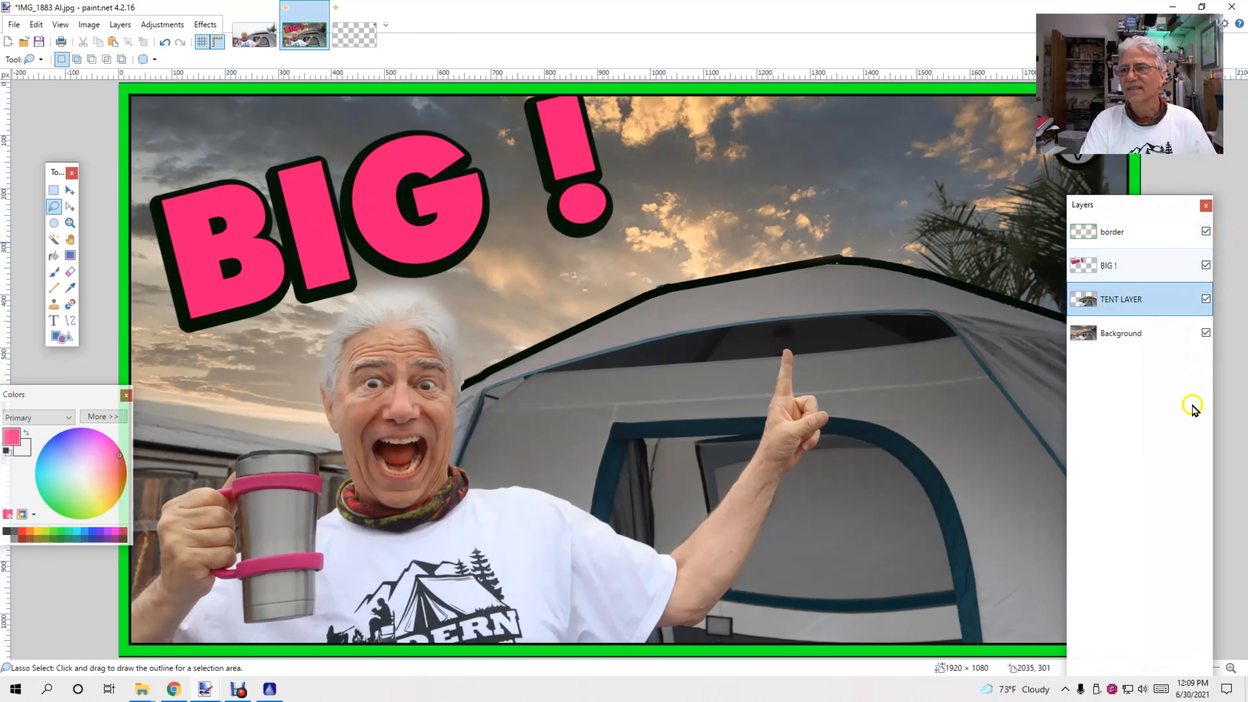
drag(1136, 209, 1232, 170)
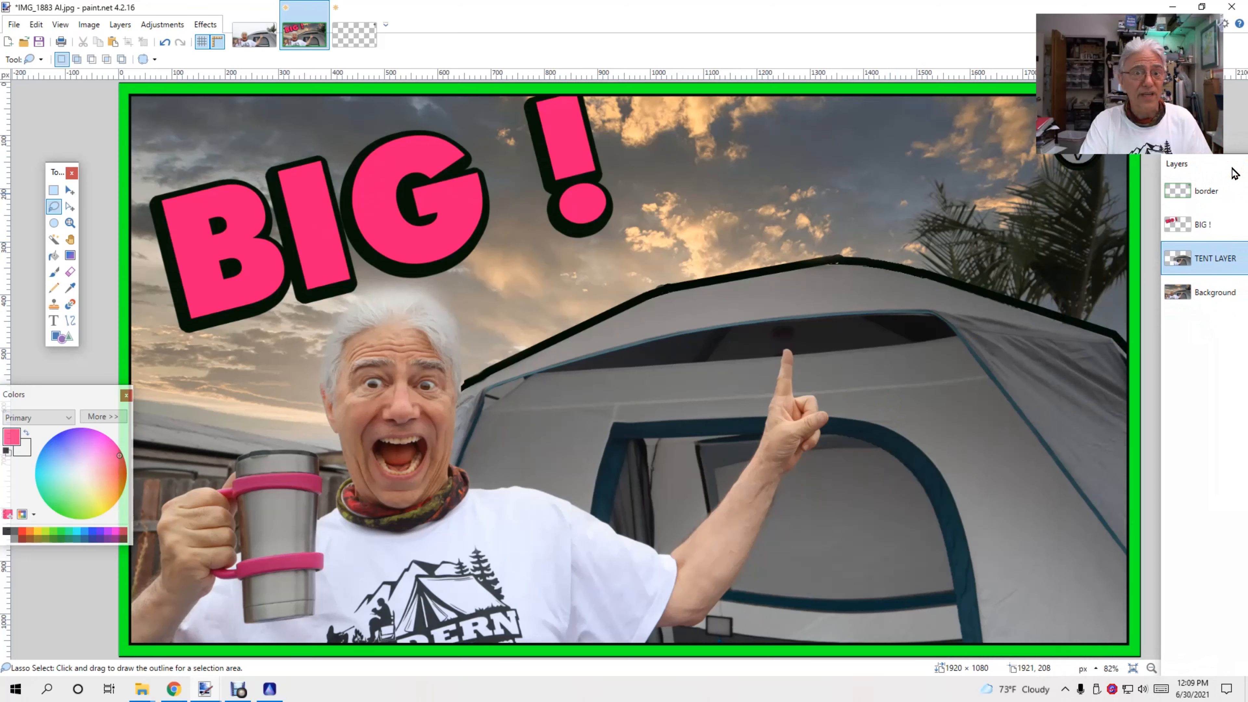
Save the layered project as a paint.net (*.pdn) file named "Thumbnail TENT VIDEO REVIEW" in the 3 Graphics folder
click(14, 24)
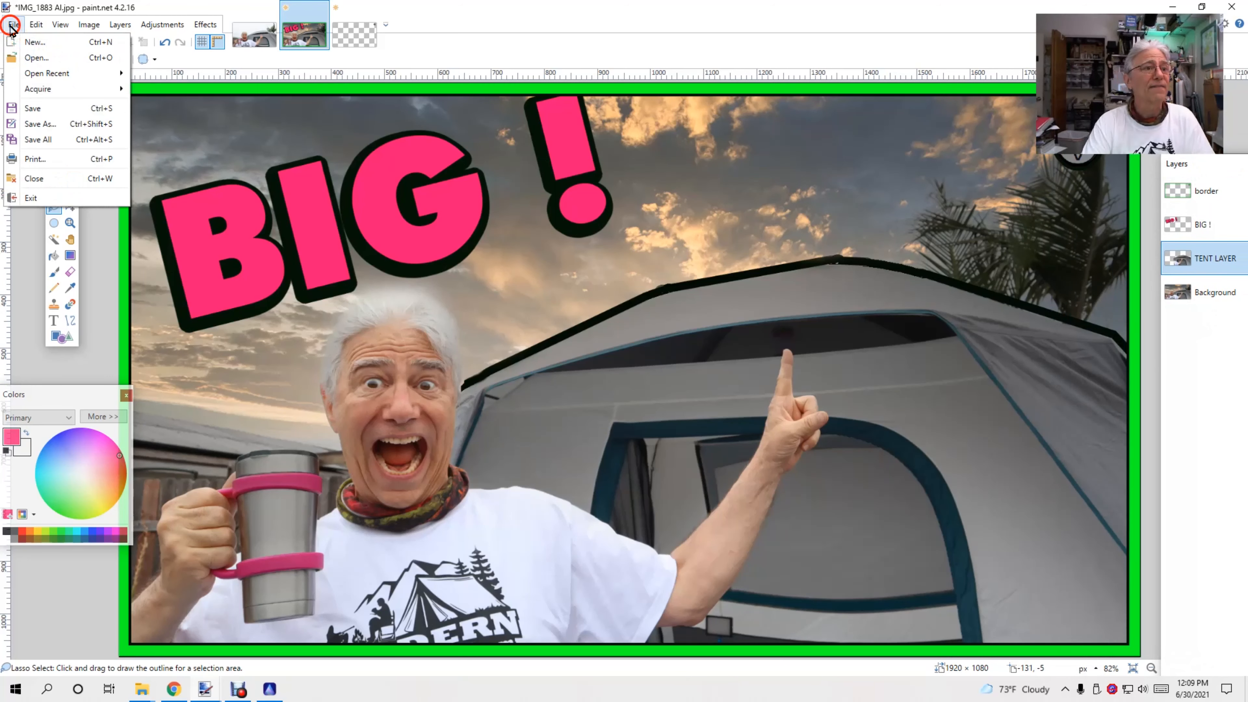
click(48, 124)
text(Thumbnail TENT VIDEO REVIEW)
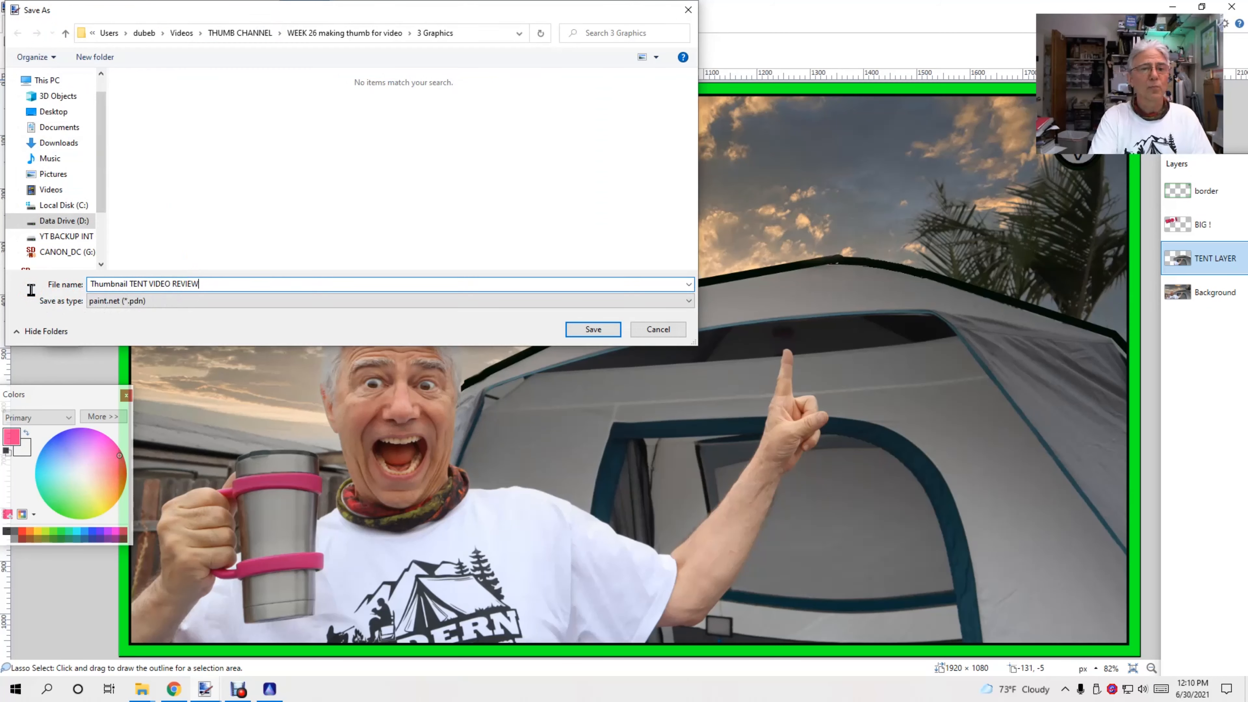
key(Return)
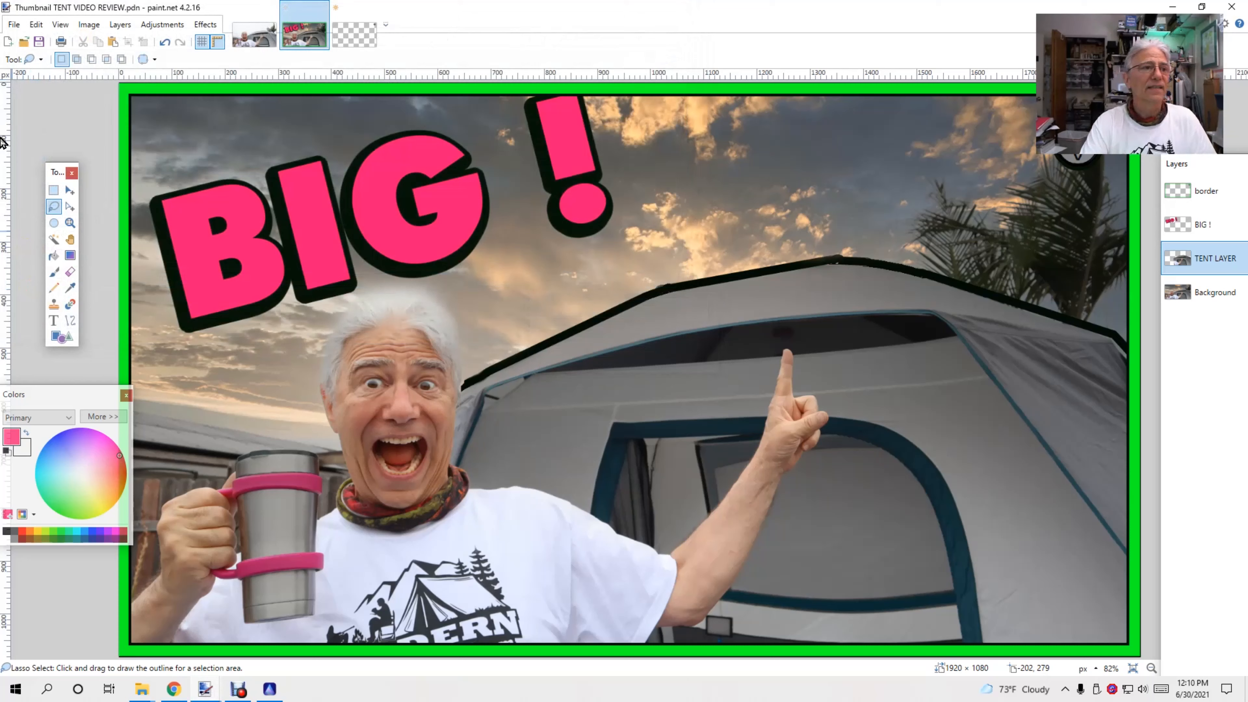
Save a flattened PNG copy named "Thumbnail TENT VIDEO REVIEW png" with Auto-detect bit depth
click(14, 24)
click(55, 127)
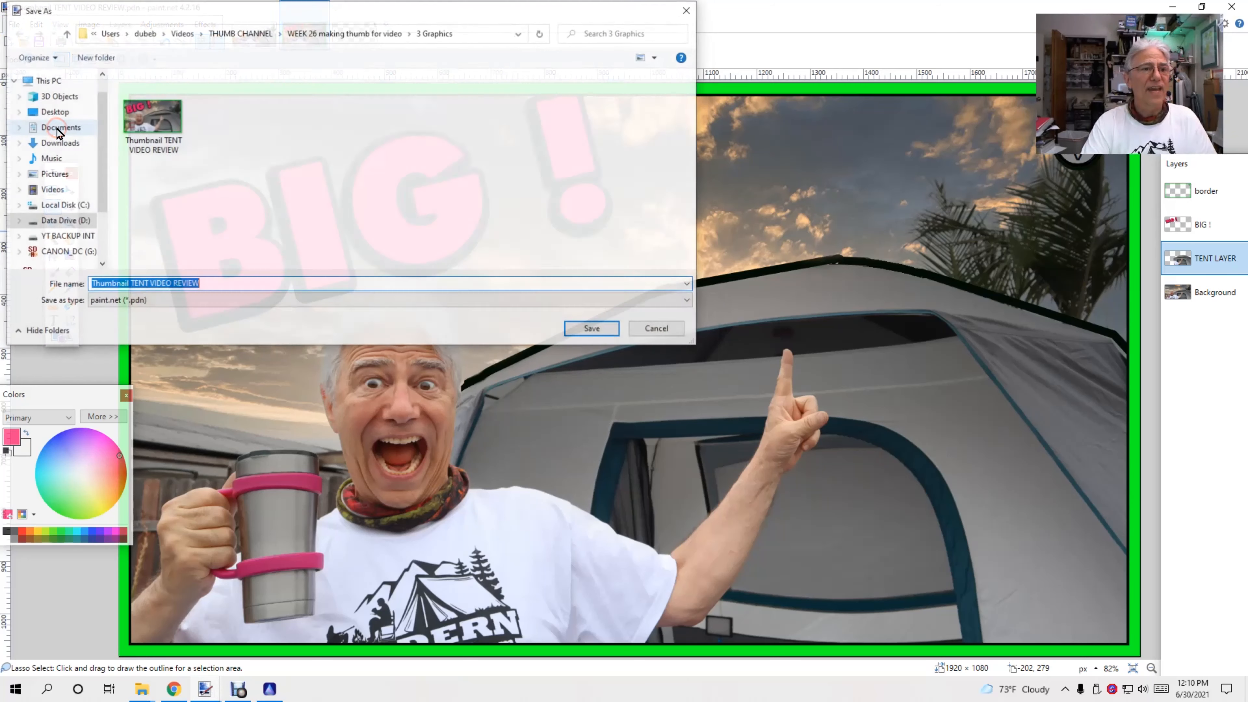
click(231, 301)
click(204, 330)
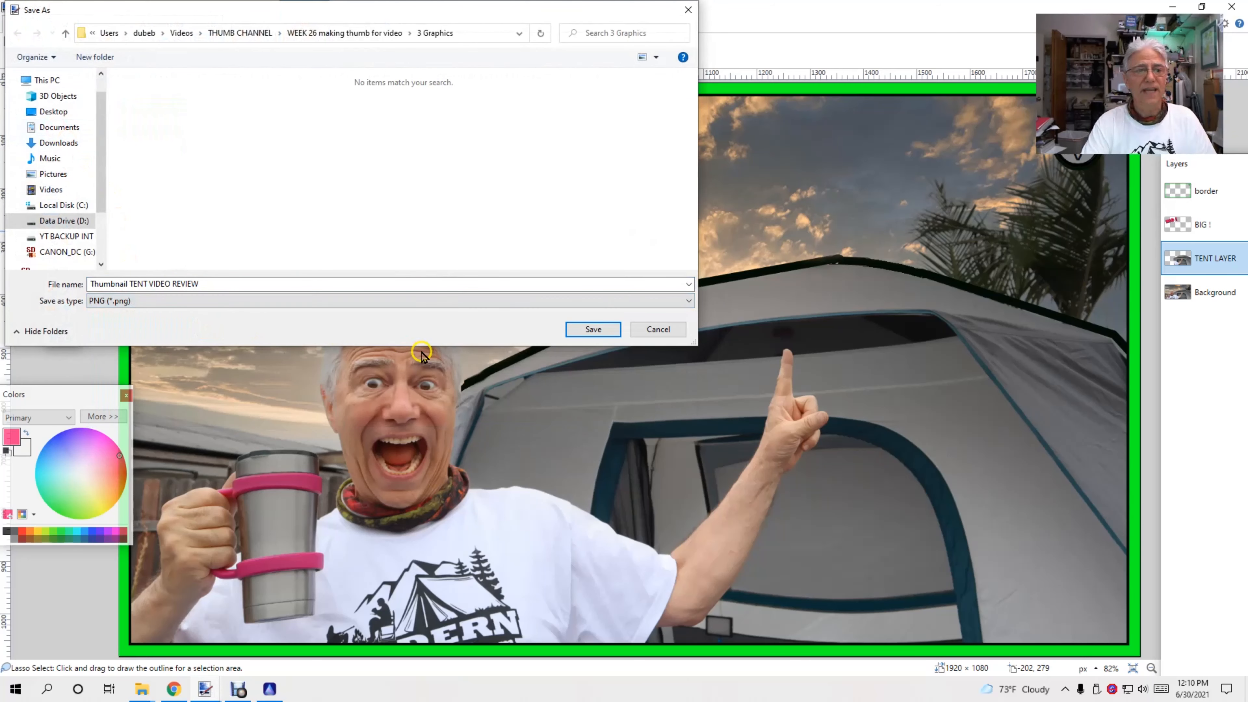
click(466, 284)
click(466, 284)
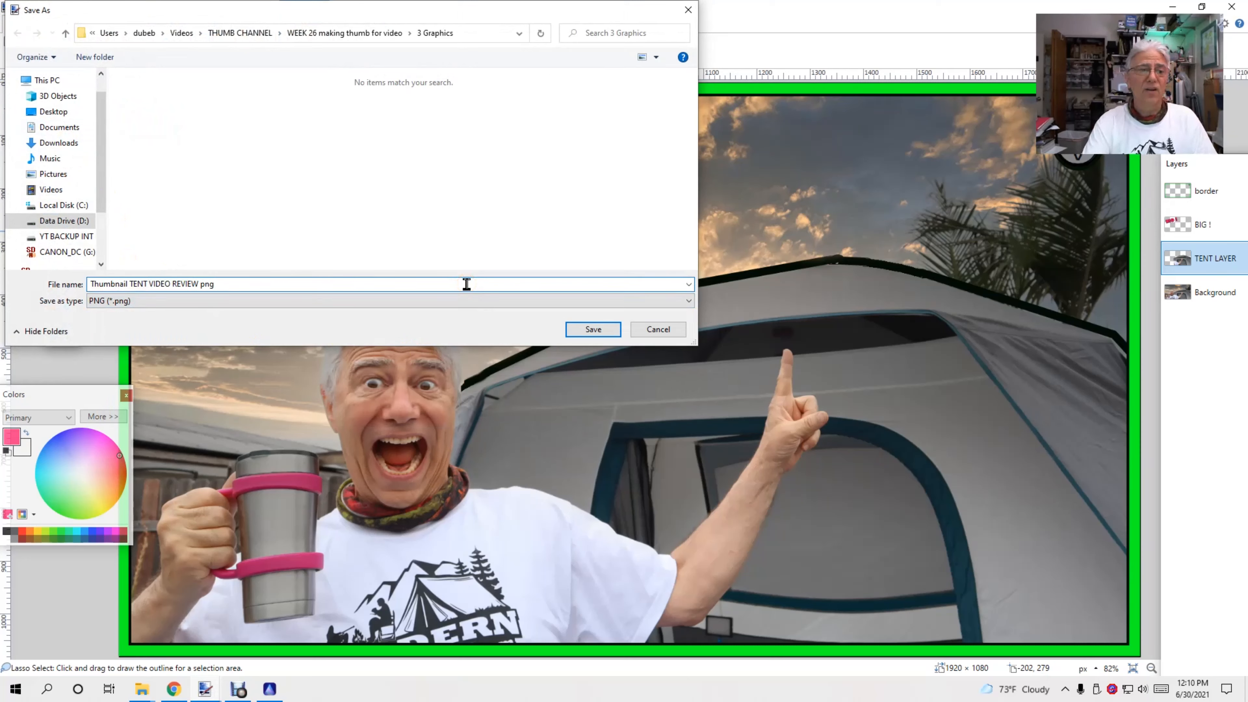
click(593, 329)
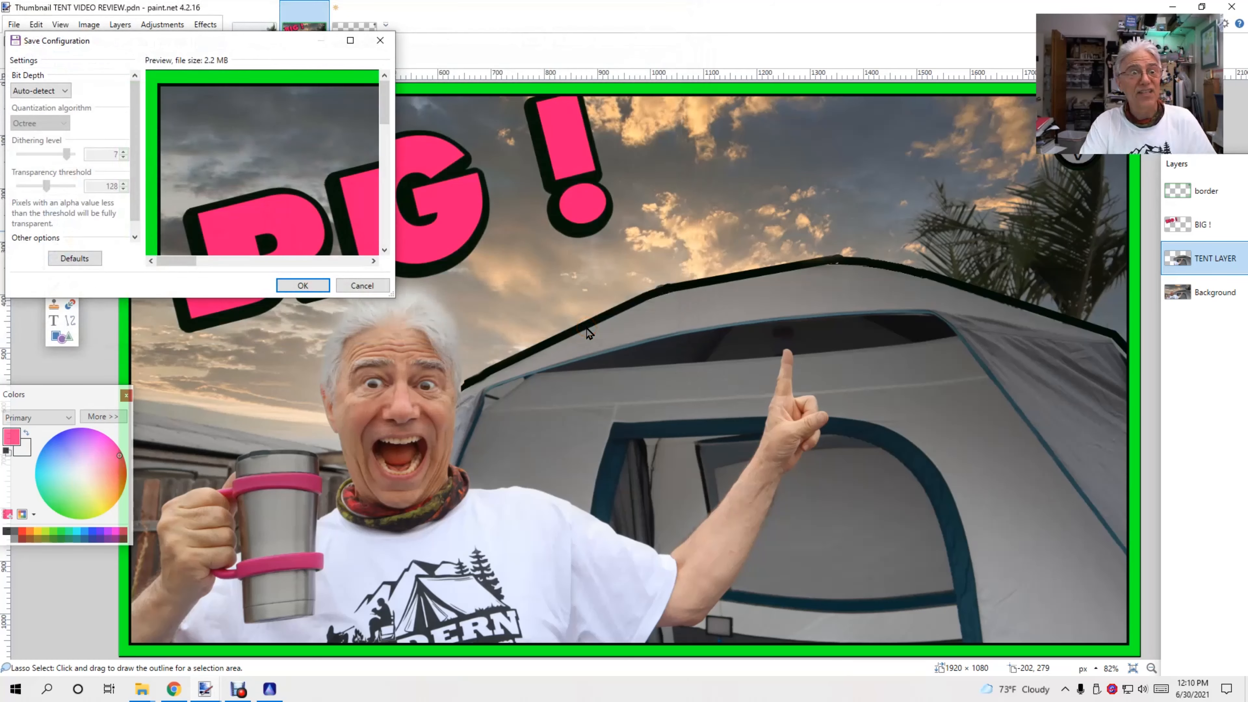
click(302, 285)
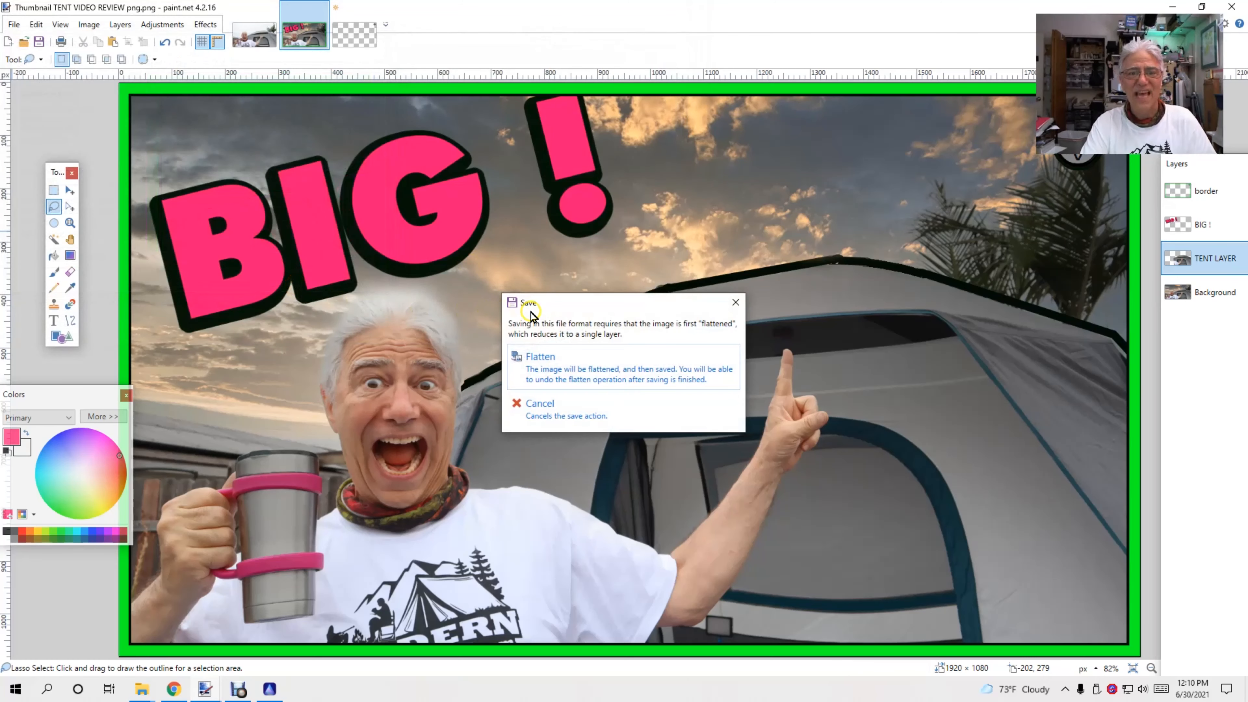
click(545, 360)
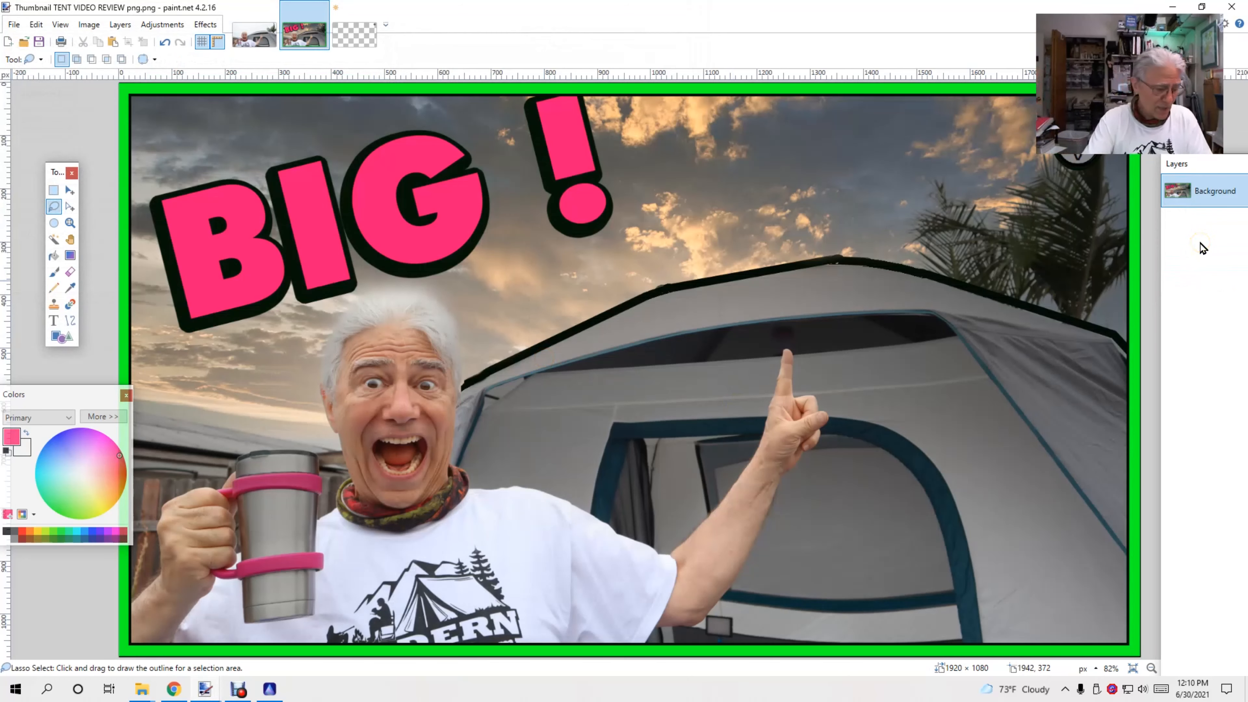
Examine how readable the finished thumbnail is at a very small display size
key(ctrl+minus)
key(ctrl+minus)
key(ctrl+minus)
key(ctrl+minus)
key(ctrl+minus)
key(ctrl+minus)
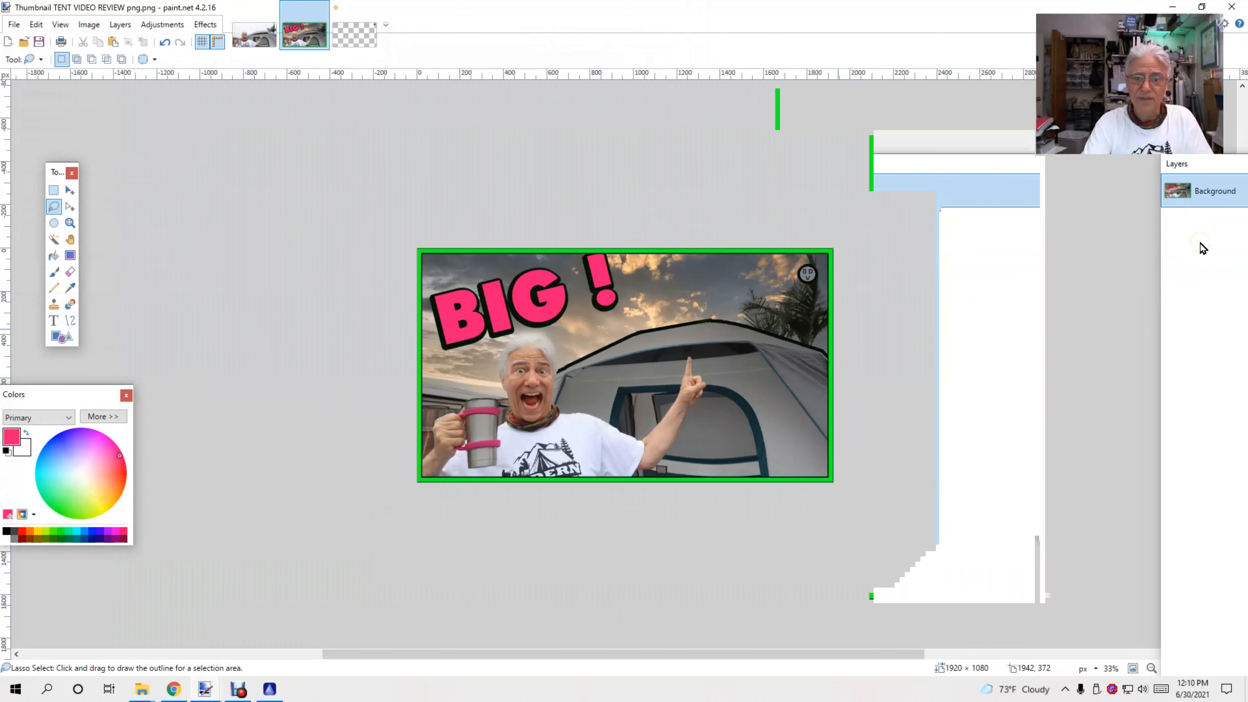
key(ctrl+minus)
key(ctrl+minus)
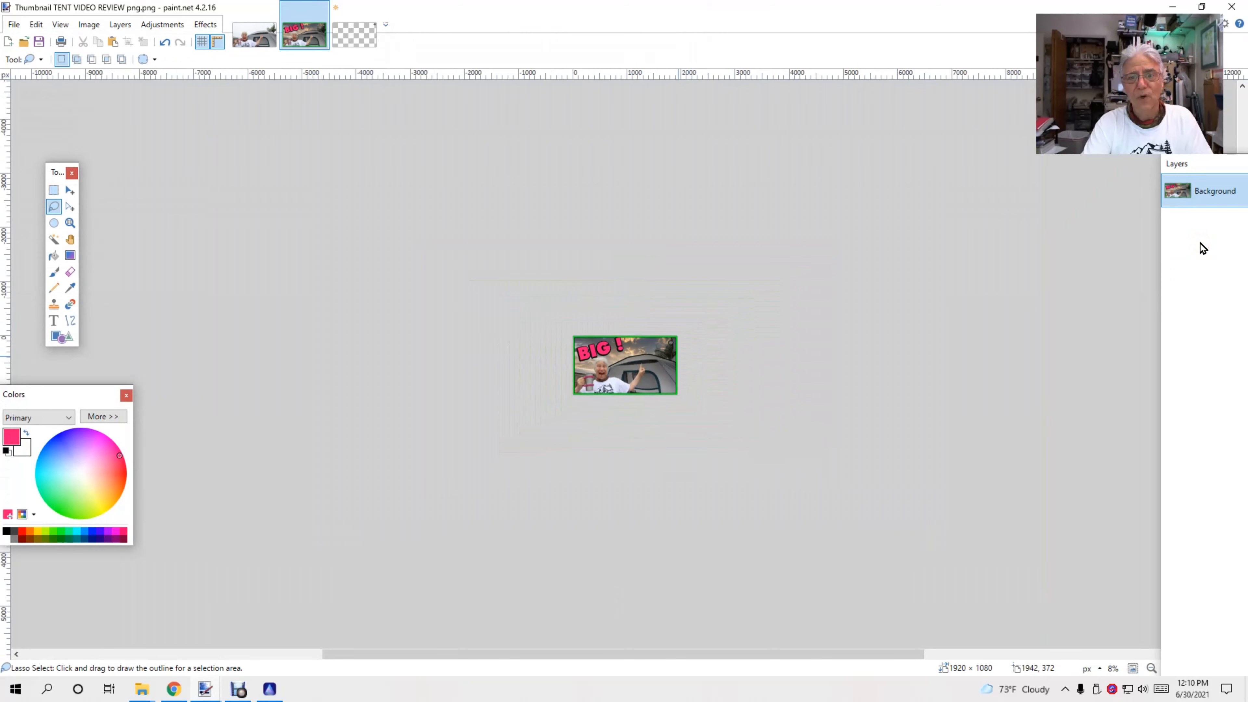
key(ctrl+minus)
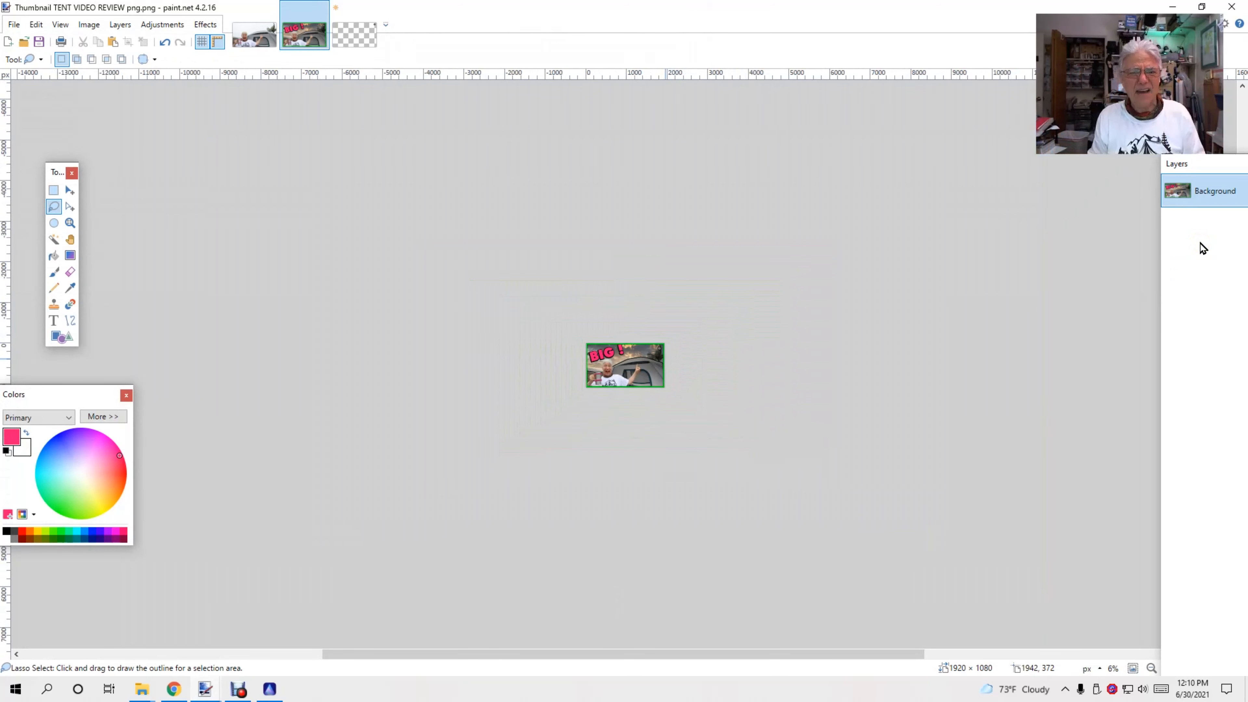
scroll(1083, 310, up, 2)
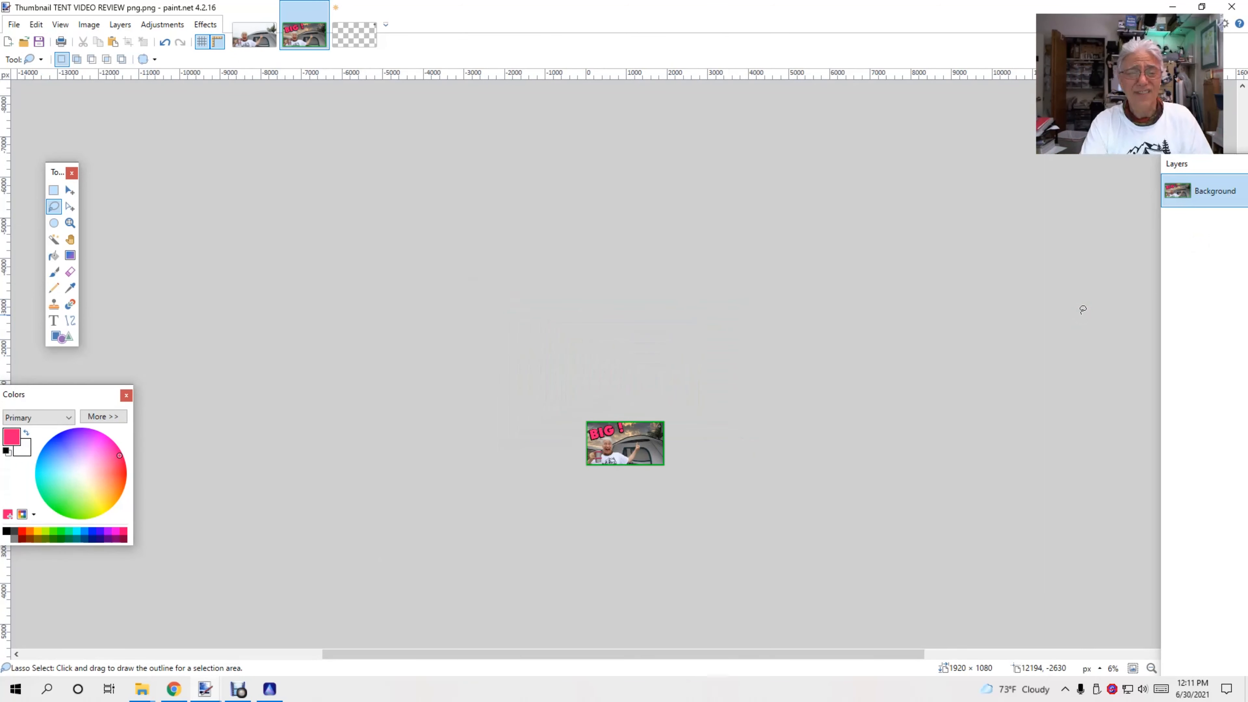